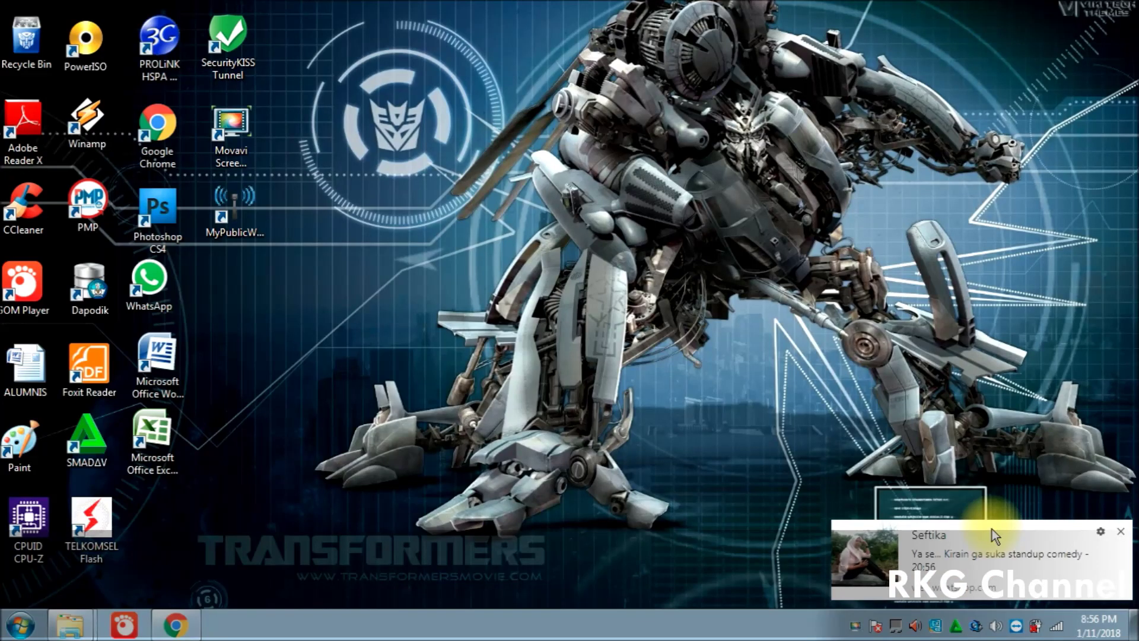
Step: Dismiss the WhatsApp notification and refresh the desktop five times
{"action": "left_click", "coordinate": [992, 528]}
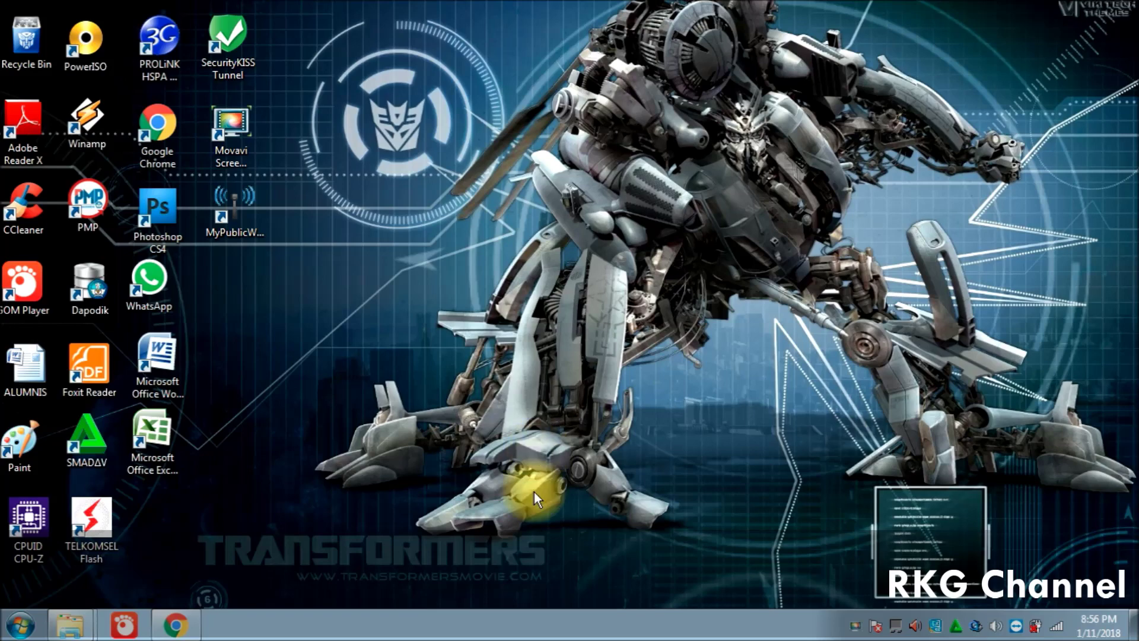
{"action": "right_click", "coordinate": [440, 231]}
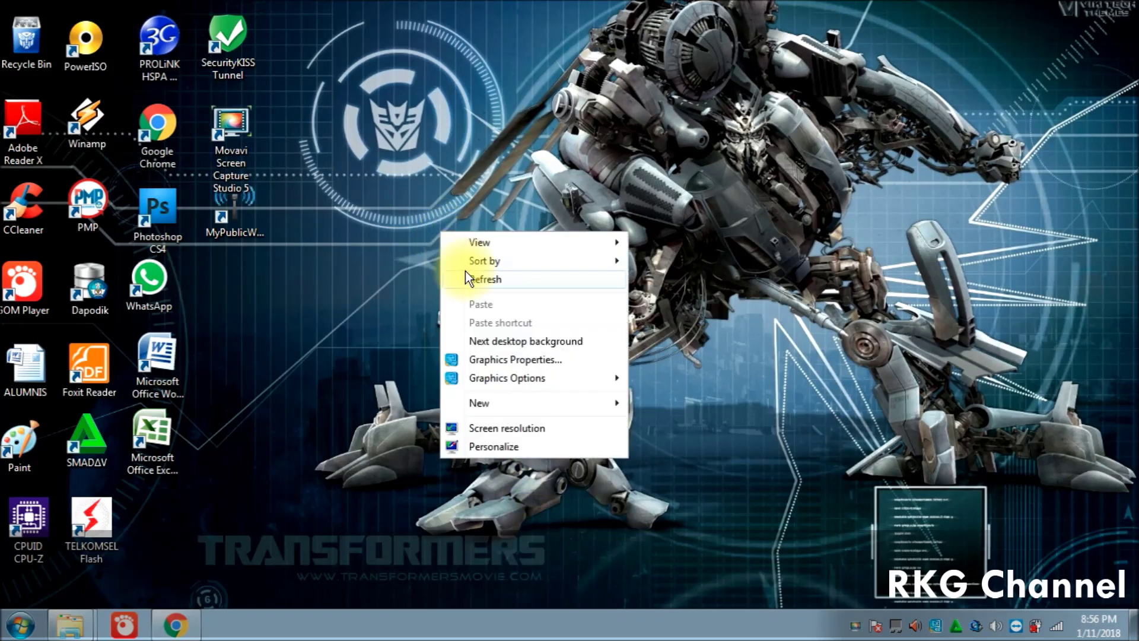
{"action": "left_click", "coordinate": [465, 271]}
{"action": "right_click", "coordinate": [437, 239]}
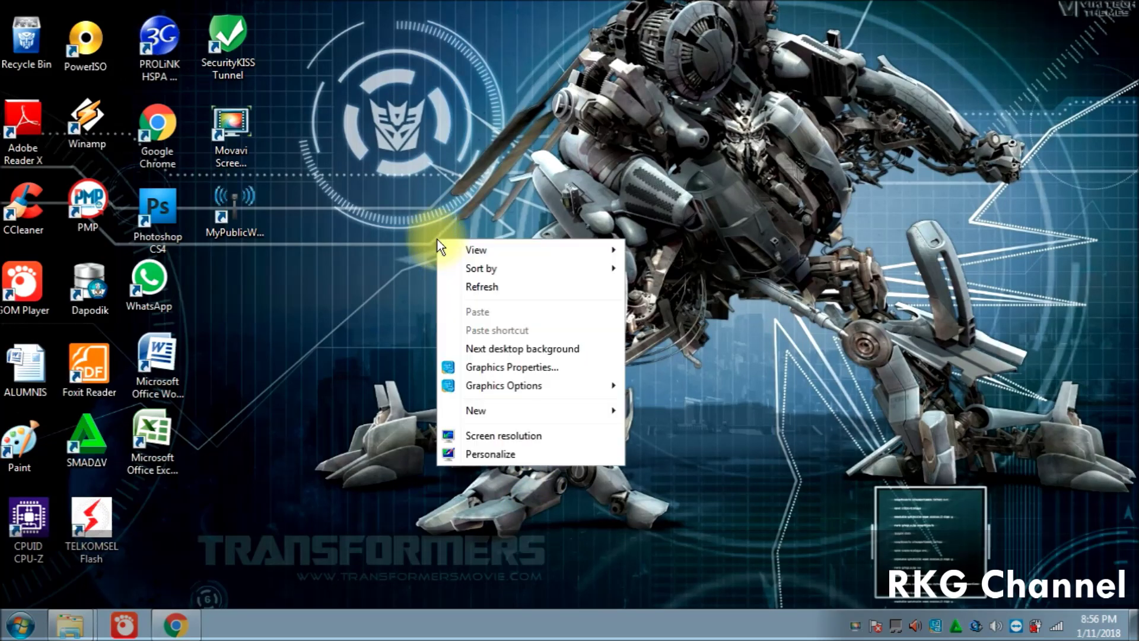
{"action": "left_click", "coordinate": [468, 289]}
{"action": "right_click", "coordinate": [400, 234]}
{"action": "left_click", "coordinate": [439, 281]}
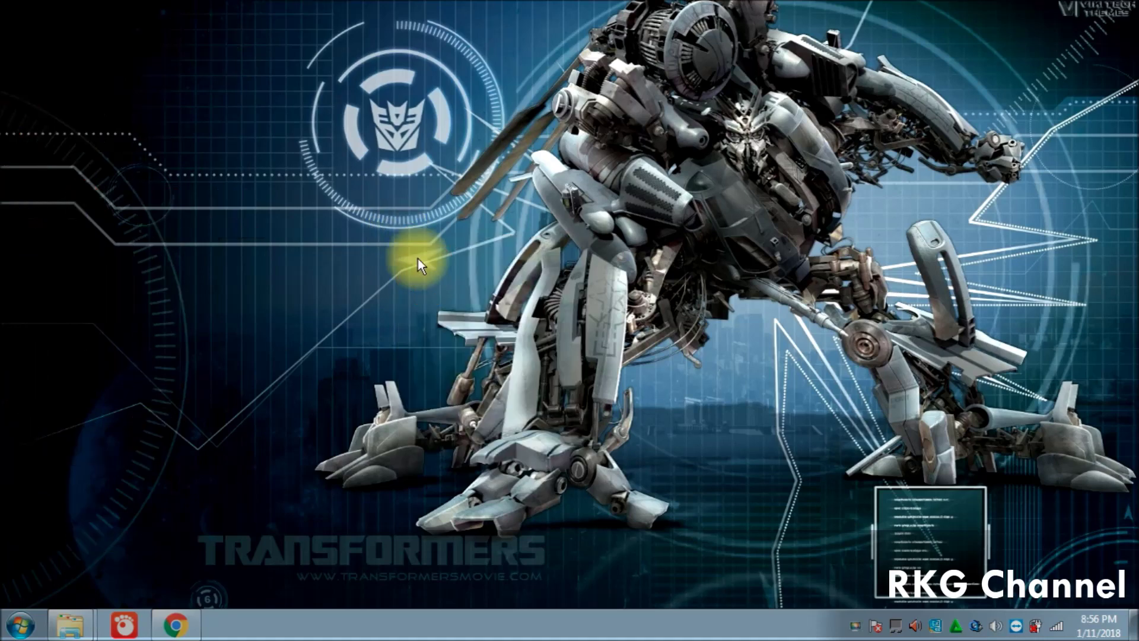
{"action": "right_click", "coordinate": [408, 238]}
{"action": "left_click", "coordinate": [451, 285]}
{"action": "right_click", "coordinate": [417, 237]}
{"action": "left_click", "coordinate": [439, 280]}
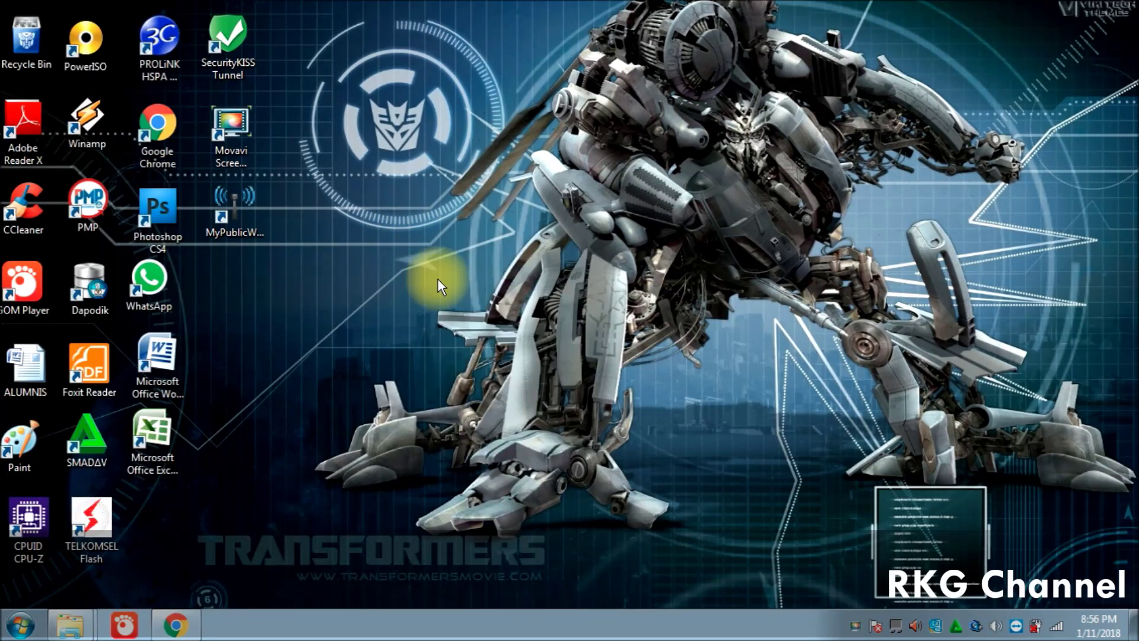
Step: Refresh the desktop five more times, then launch Excel with a blank workbook
{"action": "right_click", "coordinate": [387, 250]}
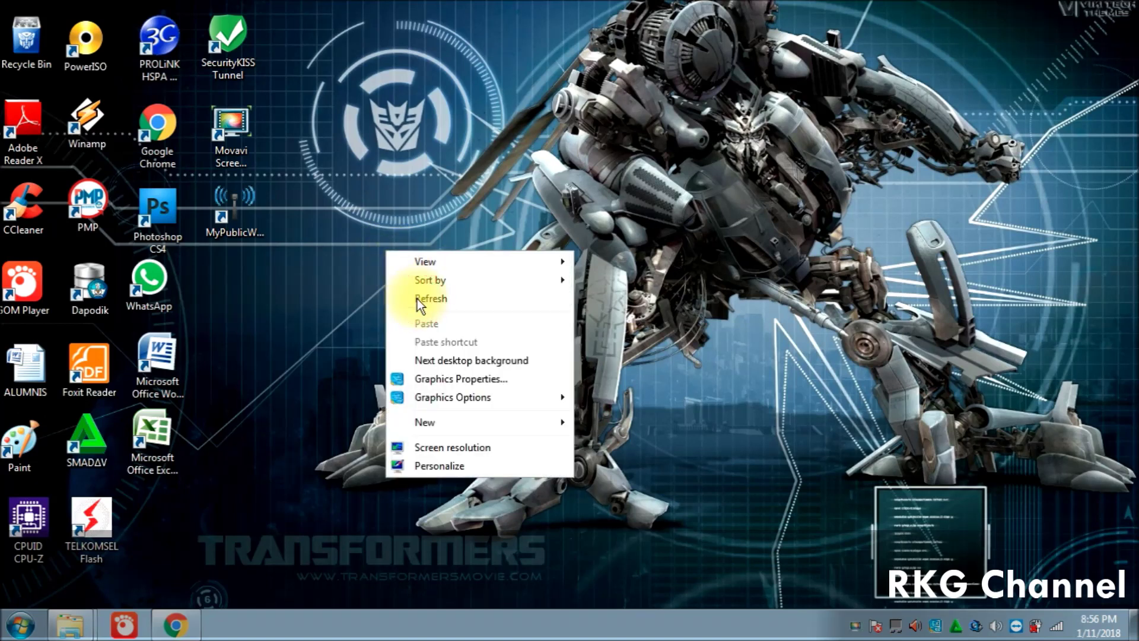
{"action": "left_click", "coordinate": [418, 298]}
{"action": "right_click", "coordinate": [358, 238]}
{"action": "left_click", "coordinate": [383, 284]}
{"action": "right_click", "coordinate": [368, 258]}
{"action": "left_click", "coordinate": [392, 300]}
{"action": "right_click", "coordinate": [382, 280]}
{"action": "left_click", "coordinate": [406, 323]}
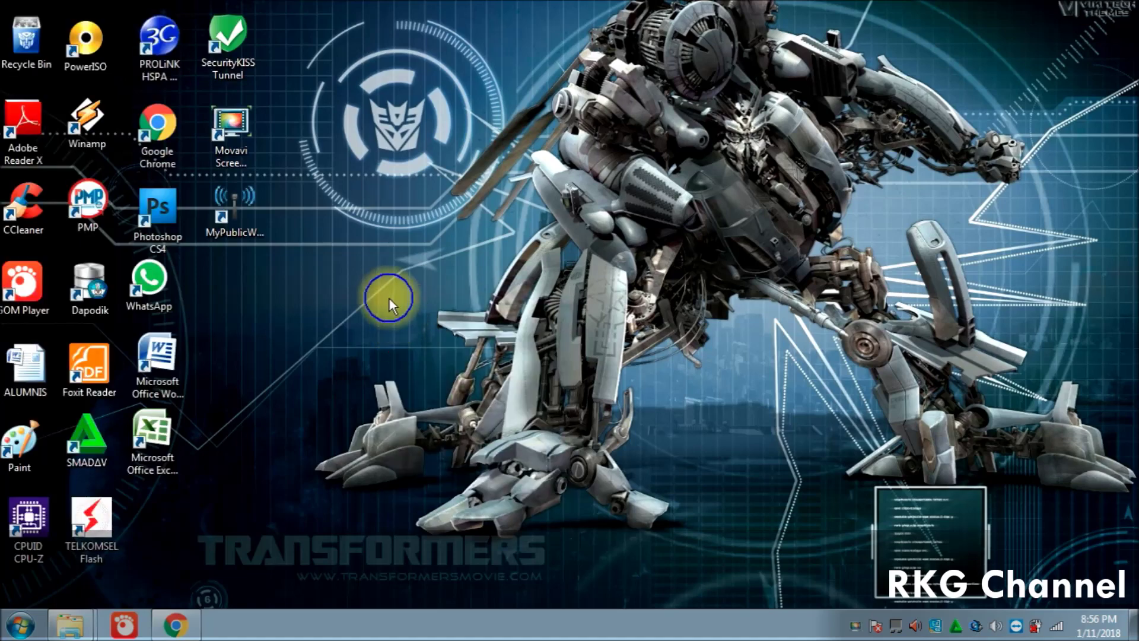
{"action": "right_click", "coordinate": [389, 298]}
{"action": "left_click", "coordinate": [418, 341]}
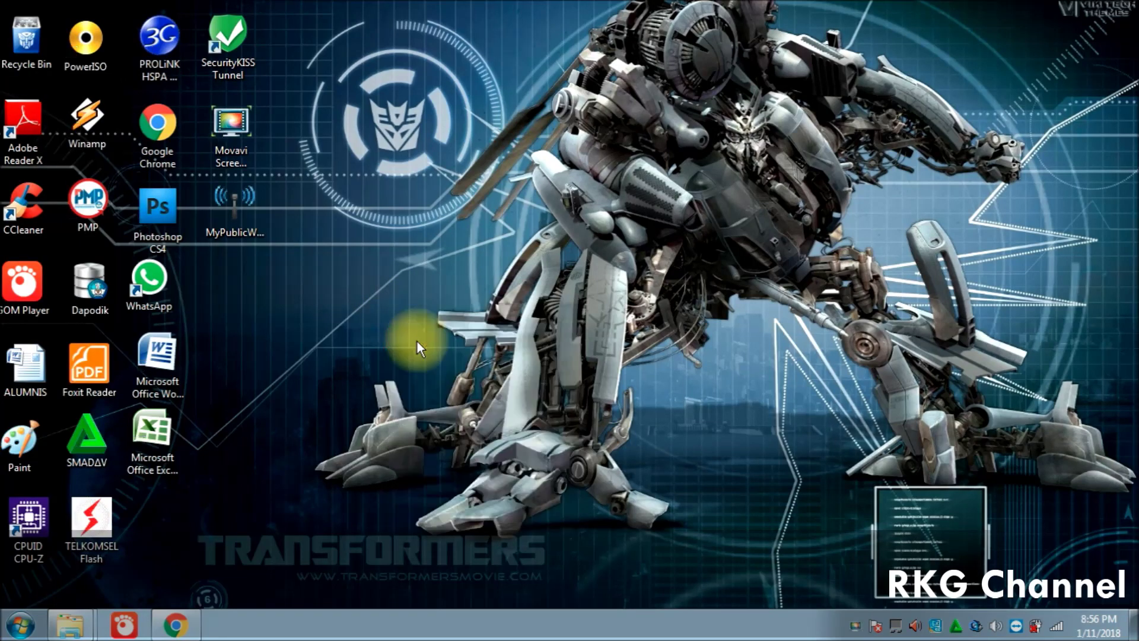
{"action": "left_click", "coordinate": [161, 422]}
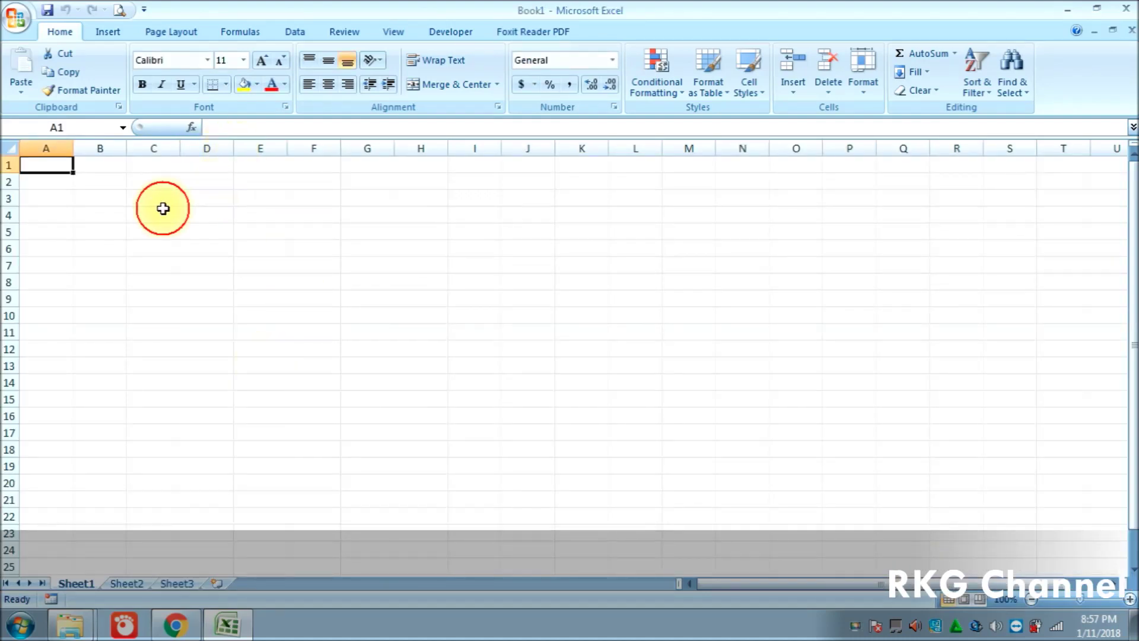
Step: Select the whole sheet and centre all cells horizontally and vertically
{"action": "left_click", "coordinate": [155, 214]}
{"action": "left_click", "coordinate": [9, 149]}
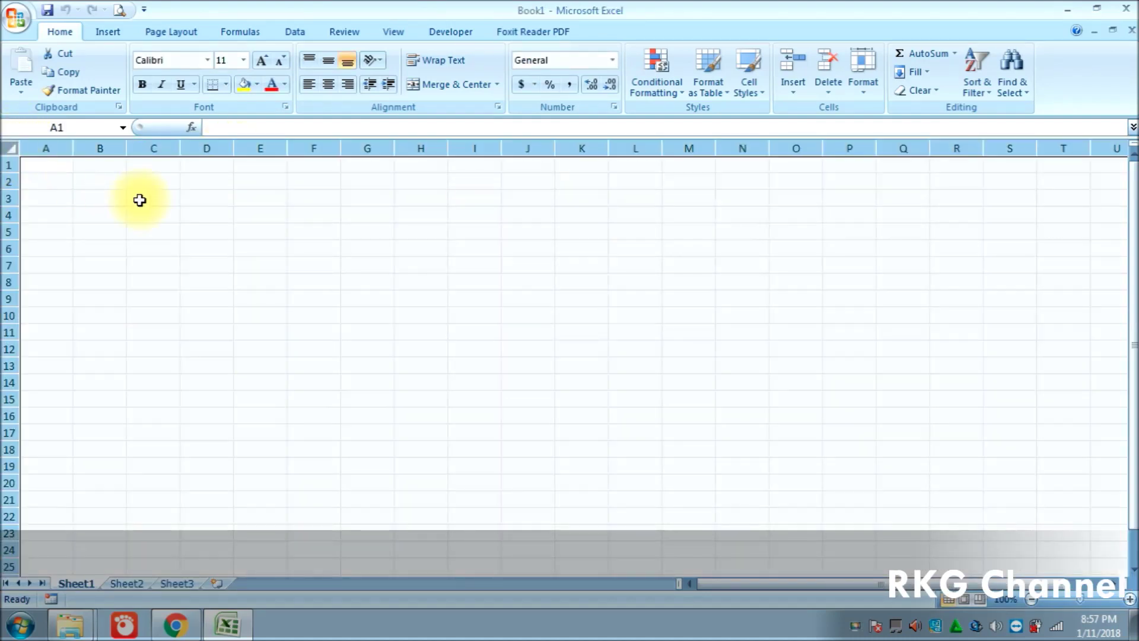
{"action": "left_click", "coordinate": [336, 84]}
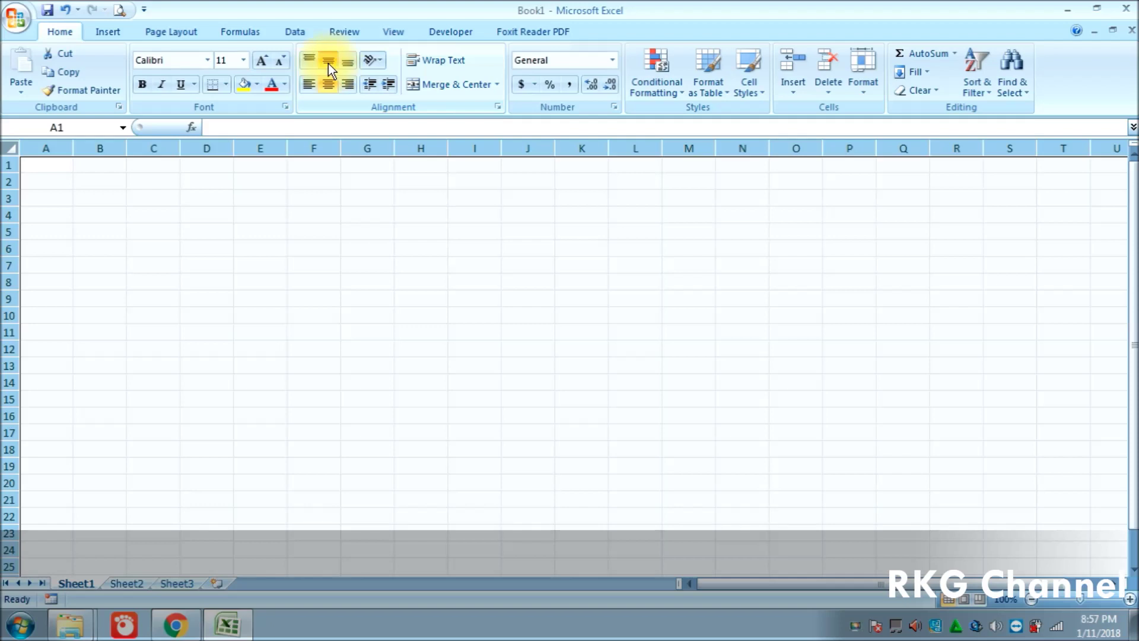
{"action": "left_click", "coordinate": [331, 66]}
Step: Enter the headers No in C6 and Tanggal Transaksi in D6
{"action": "left_click", "coordinate": [168, 242]}
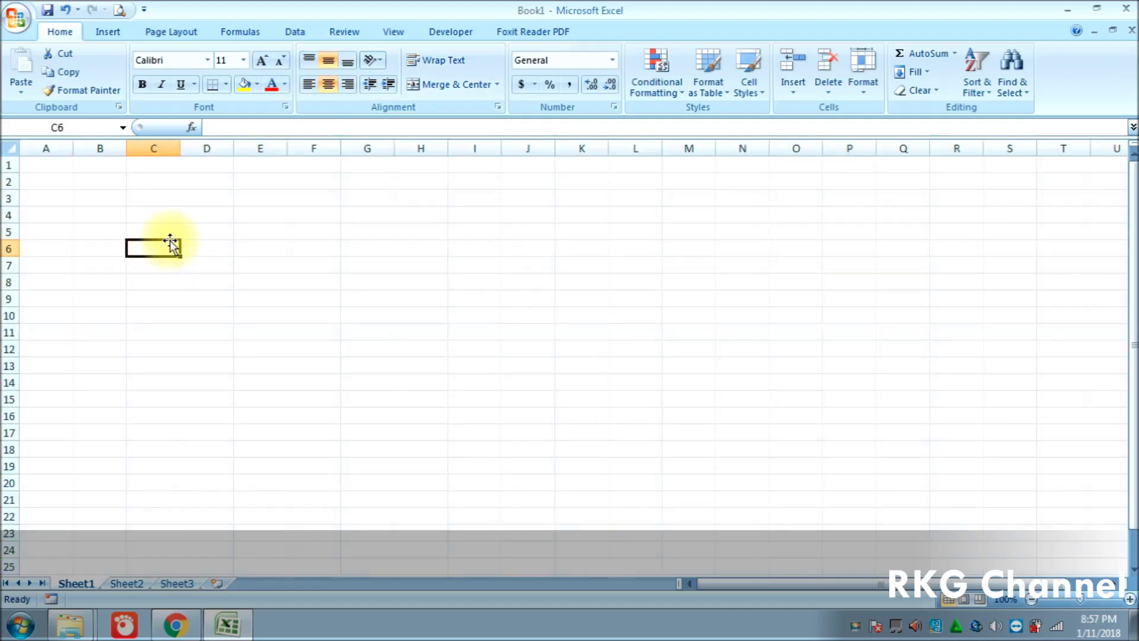
{"action": "type", "text": "No"}
{"action": "key", "text": "Tab"}
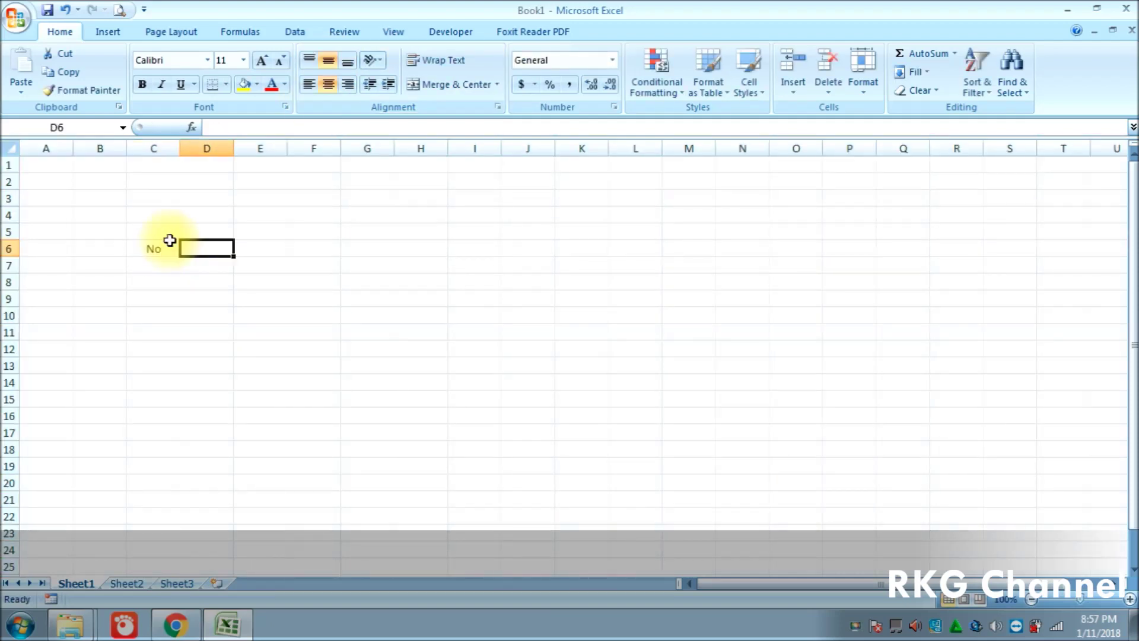
{"action": "type", "text": "Tan"}
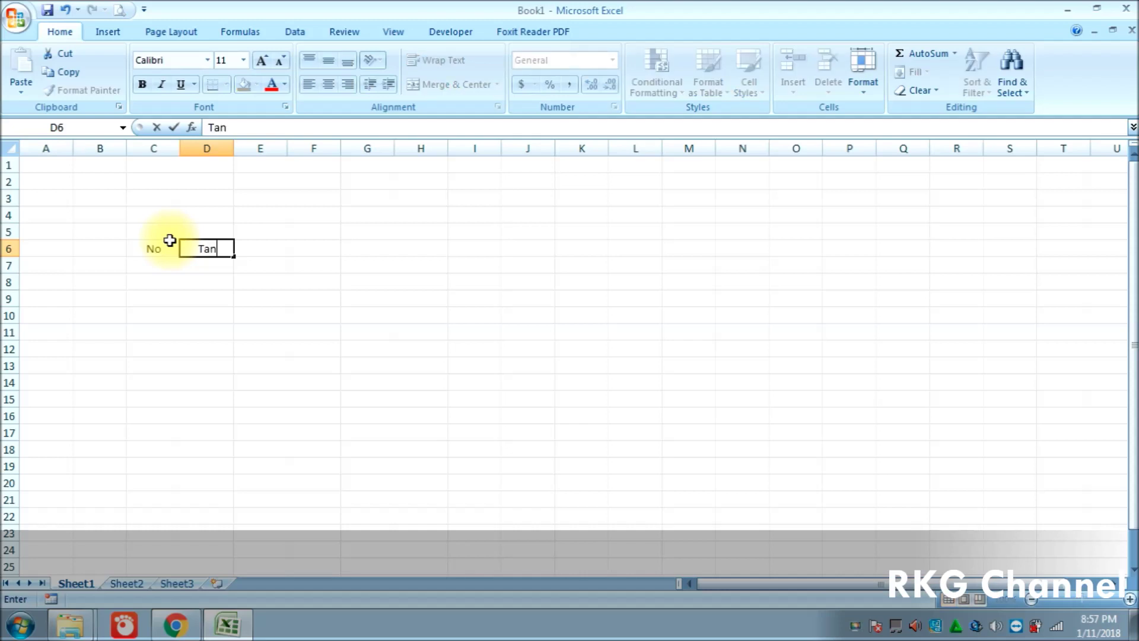
{"action": "type", "text": "ggal Transai"}
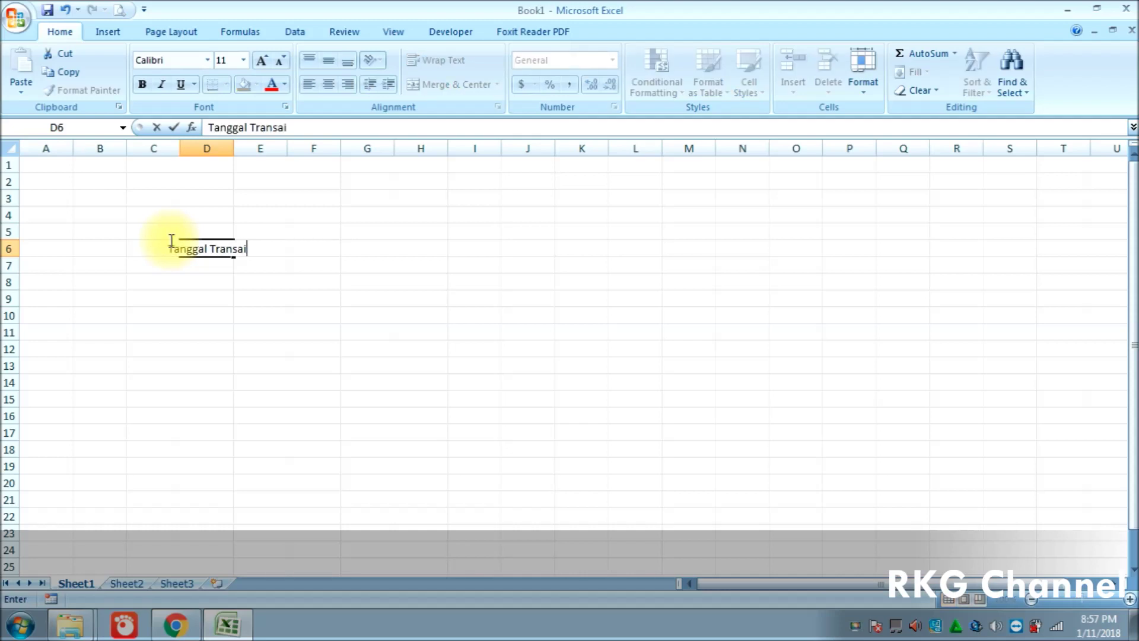
{"action": "key", "text": "BackSpace"}
{"action": "type", "text": "ksi"}
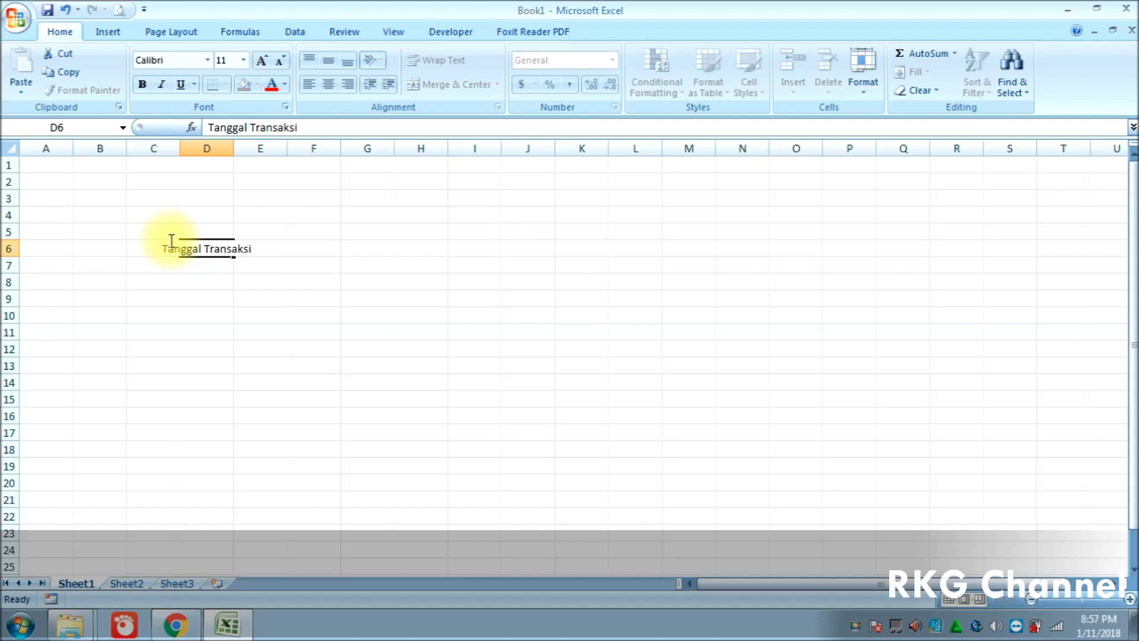
{"action": "key", "text": "Tab"}
Step: Narrow column C, widen column D, and format column D as Text
{"action": "left_click_drag", "start_coordinate": [185, 158], "coordinate": [156, 184]}
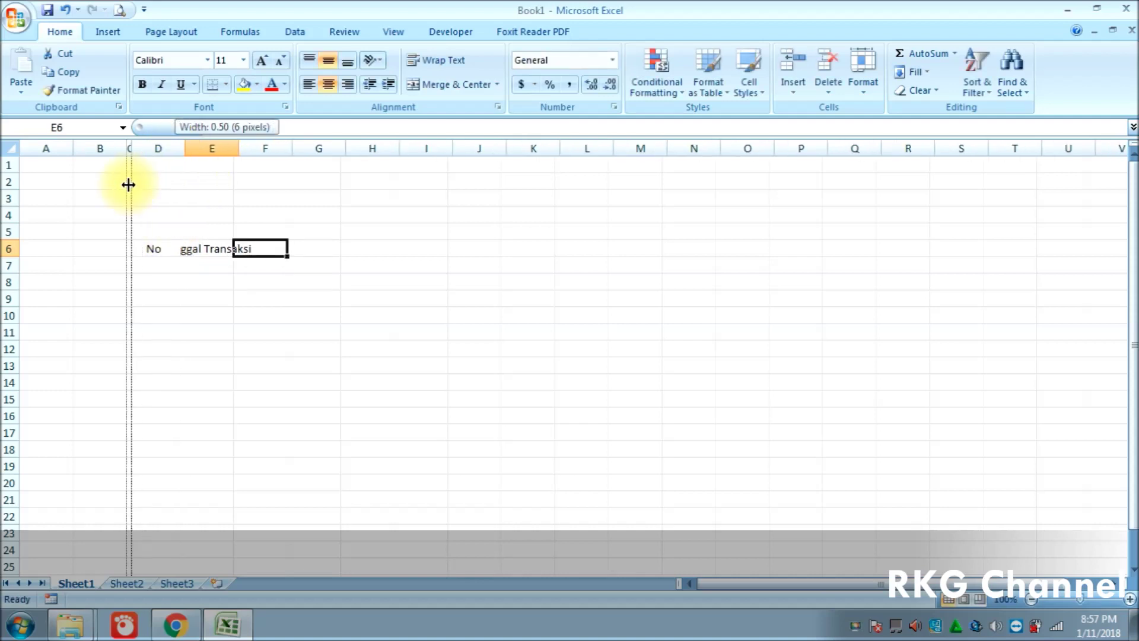
{"action": "left_click_drag", "start_coordinate": [210, 148], "coordinate": [299, 148]}
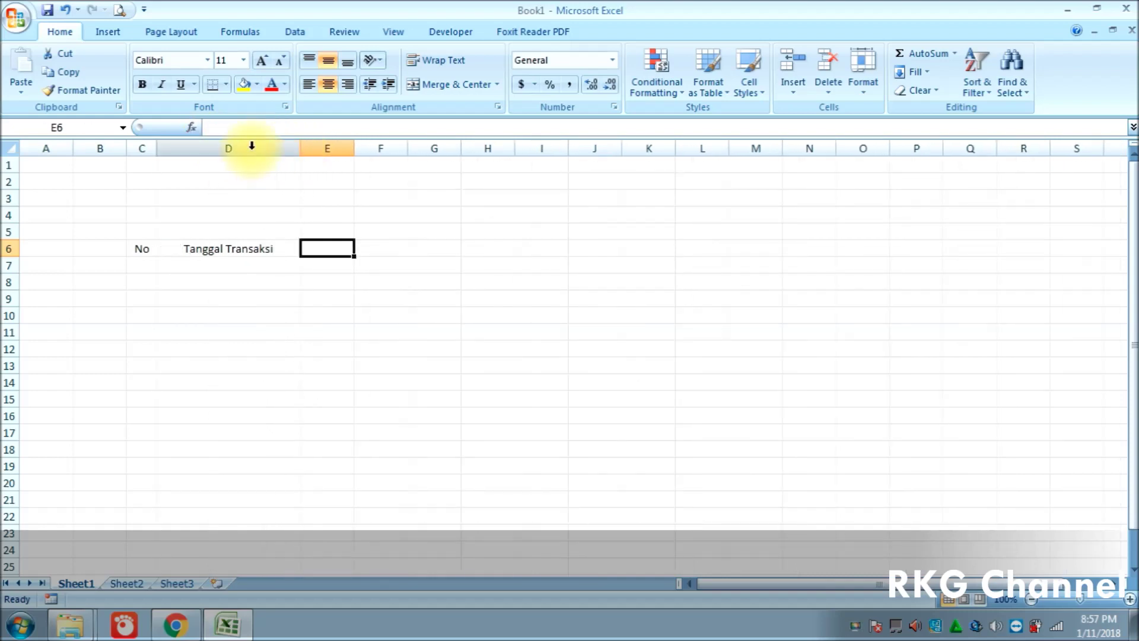
{"action": "left_click", "coordinate": [251, 148]}
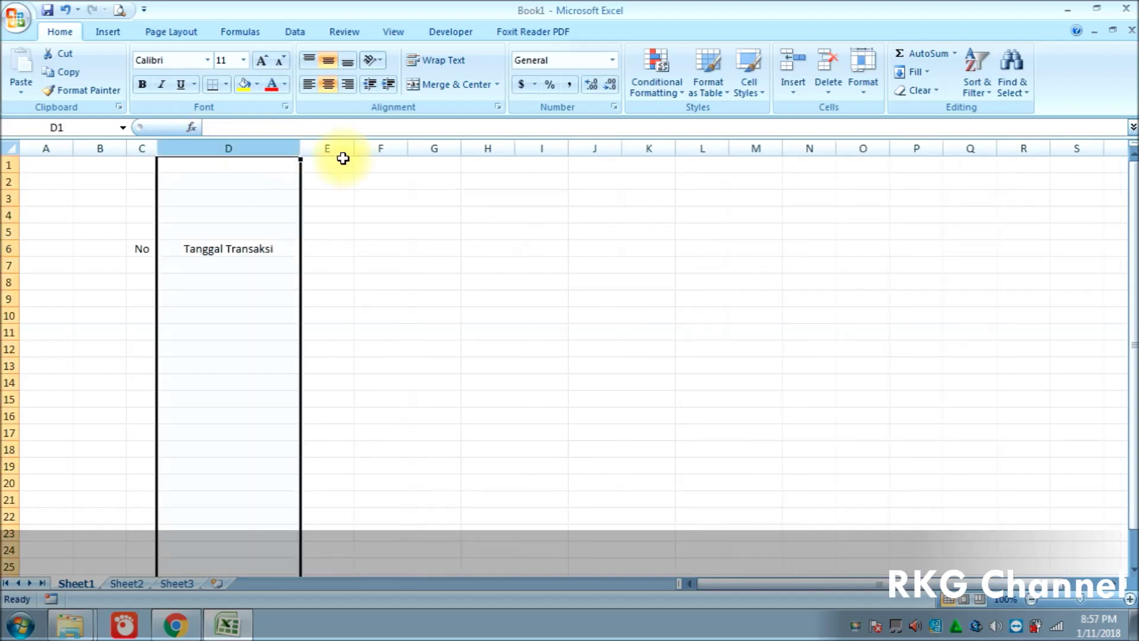
{"action": "left_click", "coordinate": [612, 59]}
{"action": "scroll", "coordinate": [614, 366], "scroll_direction": "down", "scroll_amount": 1}
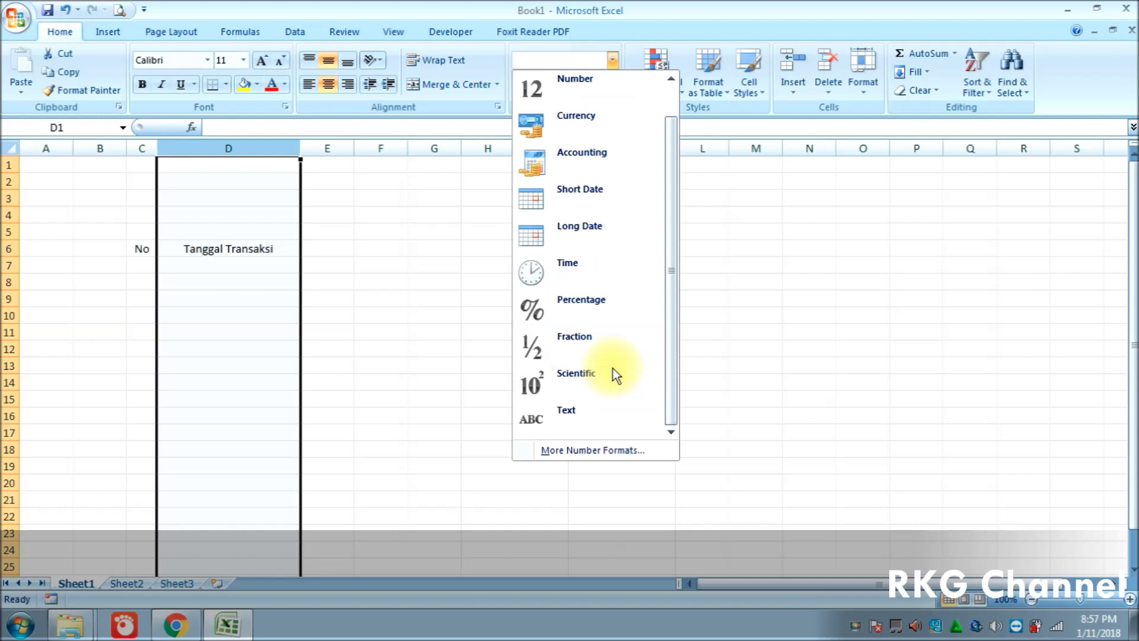
{"action": "left_click", "coordinate": [594, 428]}
Step: Enter the Uraian header in E6 and widen column E
{"action": "left_click", "coordinate": [313, 252]}
{"action": "left_click_drag", "start_coordinate": [359, 145], "coordinate": [385, 146]}
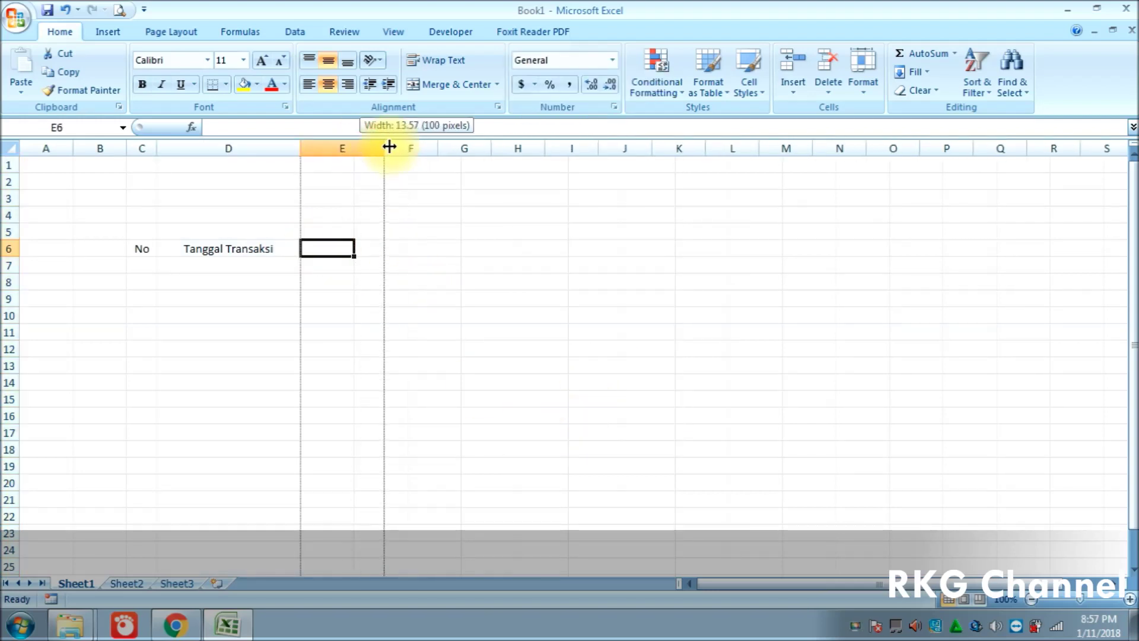
{"action": "type", "text": "Uraian"}
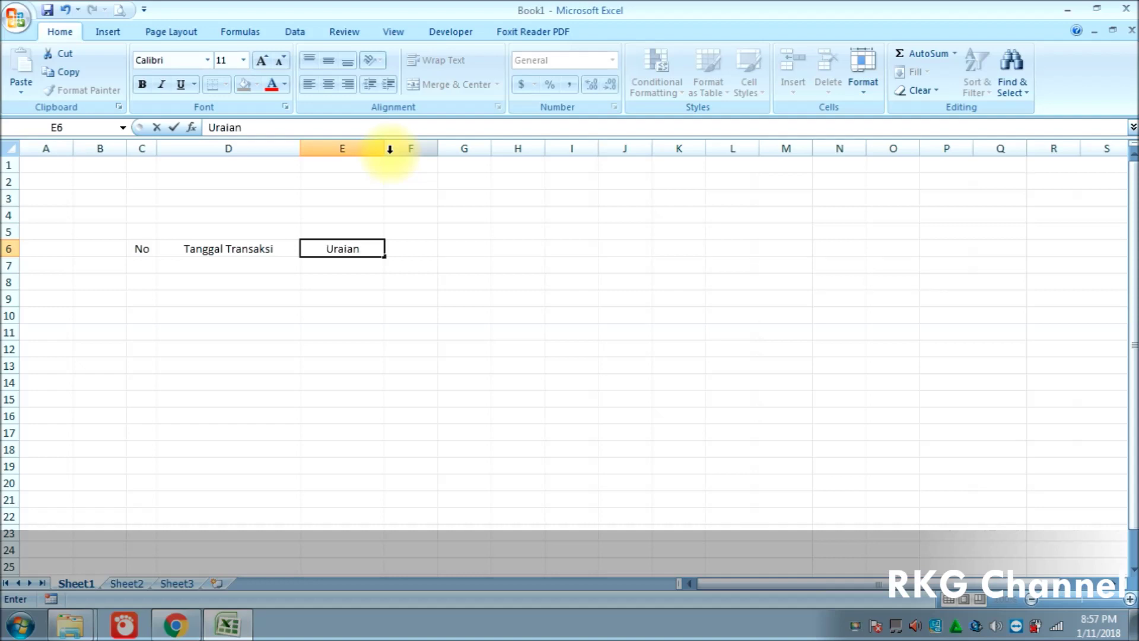
{"action": "left_click", "coordinate": [409, 199]}
{"action": "left_click_drag", "start_coordinate": [384, 146], "coordinate": [556, 144]}
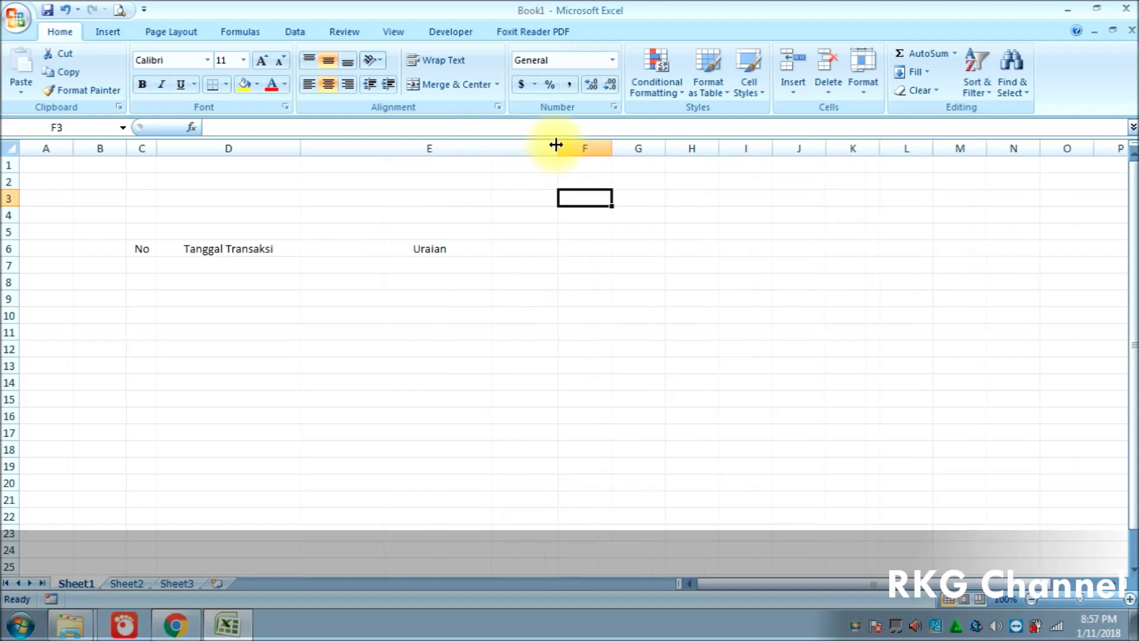
Step: Enter the Penerimaan header in F6 and widen column F
{"action": "left_click", "coordinate": [586, 248]}
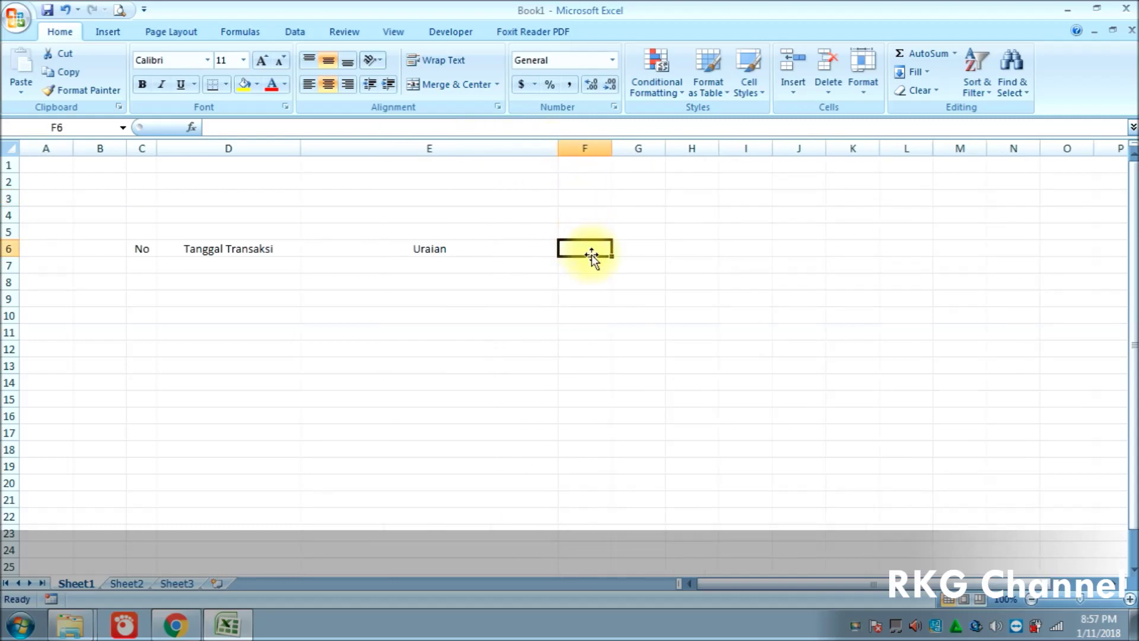
{"action": "type", "text": "Pene"}
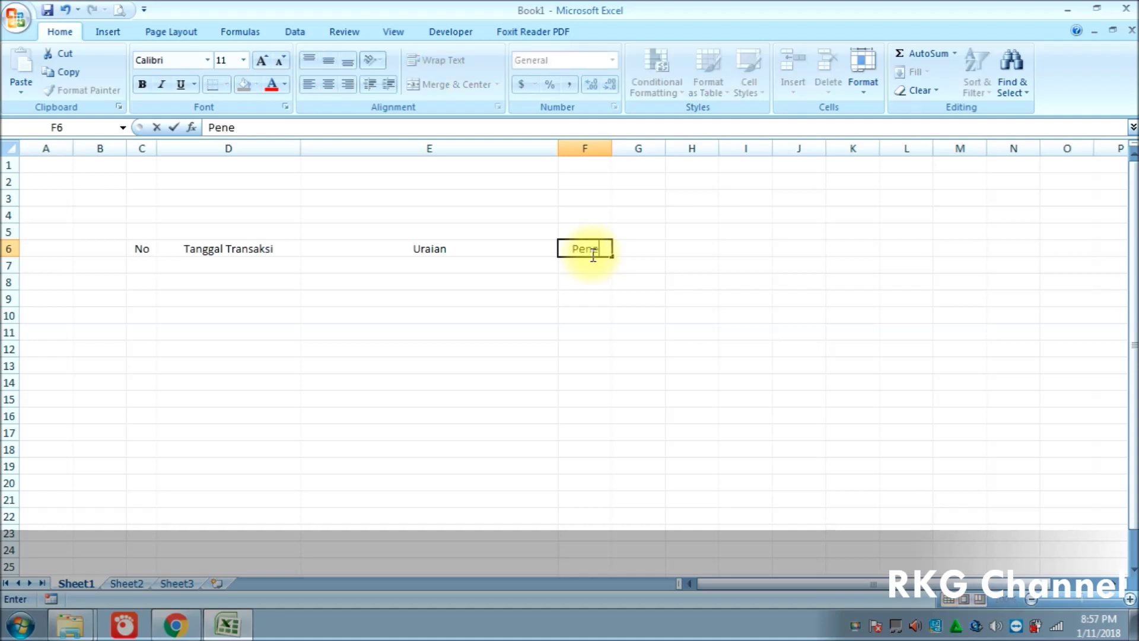
{"action": "type", "text": "rimaan"}
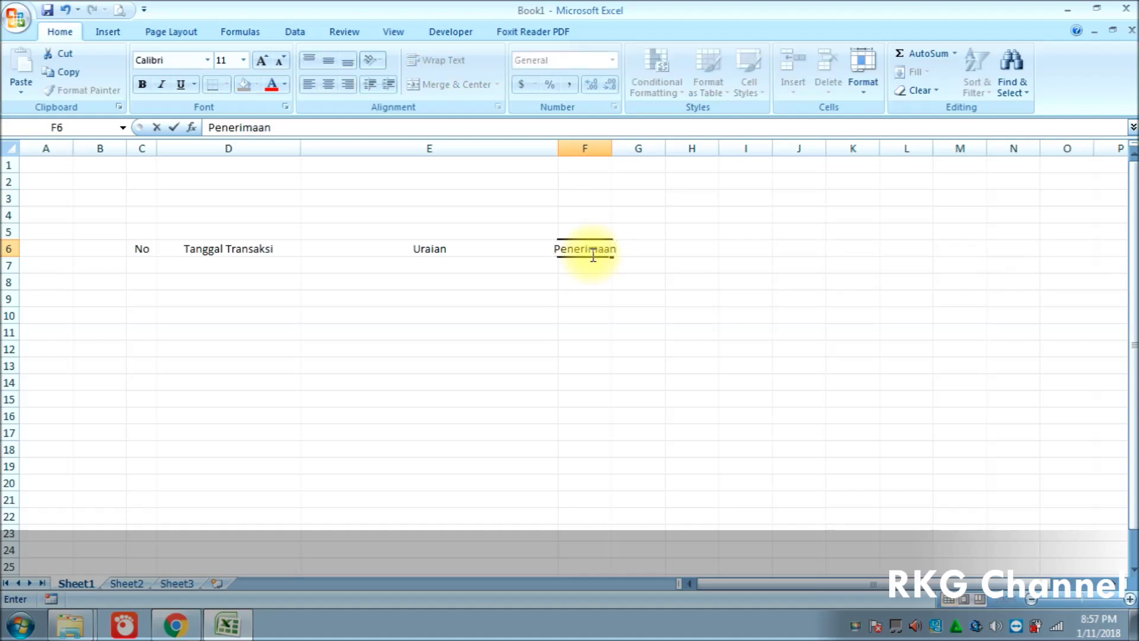
{"action": "key", "text": "Tab"}
{"action": "left_click_drag", "start_coordinate": [612, 150], "coordinate": [660, 160]}
Step: Enter the Pengeluaran header in G6 and widen column G to fit it
{"action": "type", "text": "P"}
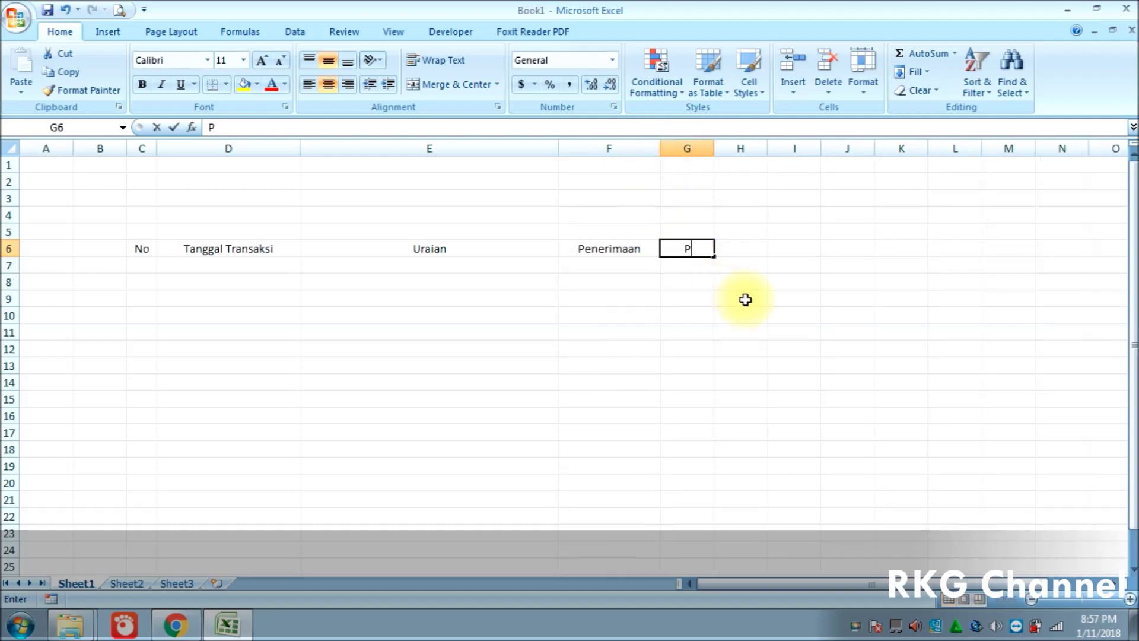
{"action": "type", "text": "engeluaran"}
{"action": "left_click", "coordinate": [745, 300]}
{"action": "mouse_move", "coordinate": [714, 149]}
{"action": "left_mouse_down"}
{"action": "mouse_move", "coordinate": [917, 155]}
{"action": "mouse_move", "coordinate": [897, 169]}
{"action": "left_mouse_up"}
Step: Enter the Saldo header in H6 and select header cells C6:H6
{"action": "left_click", "coordinate": [809, 247]}
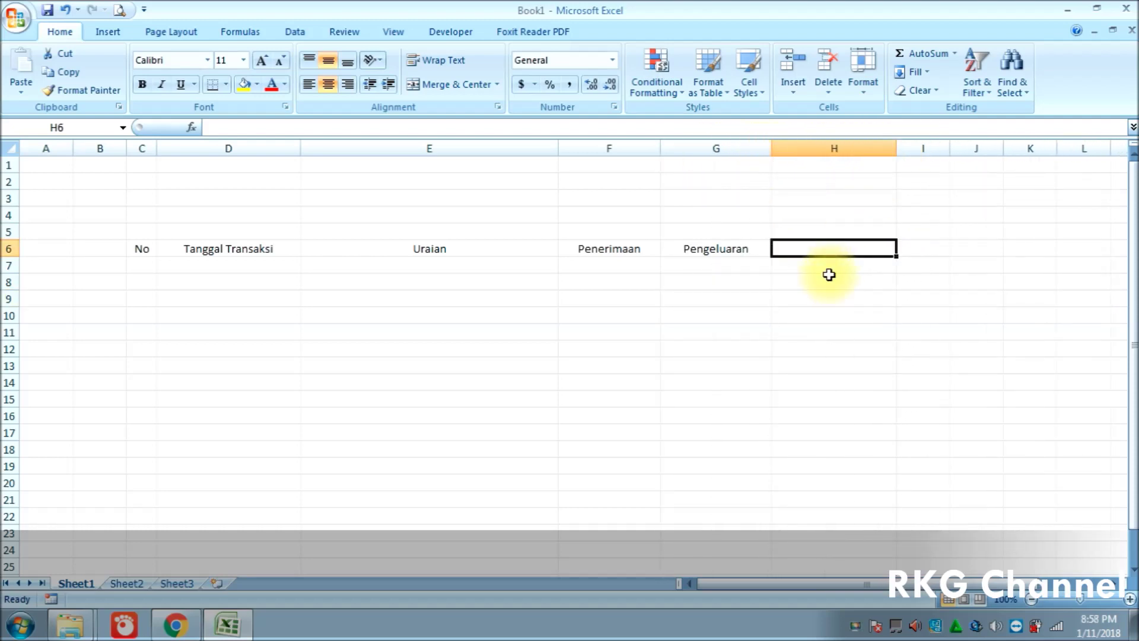
{"action": "type", "text": "Saldo"}
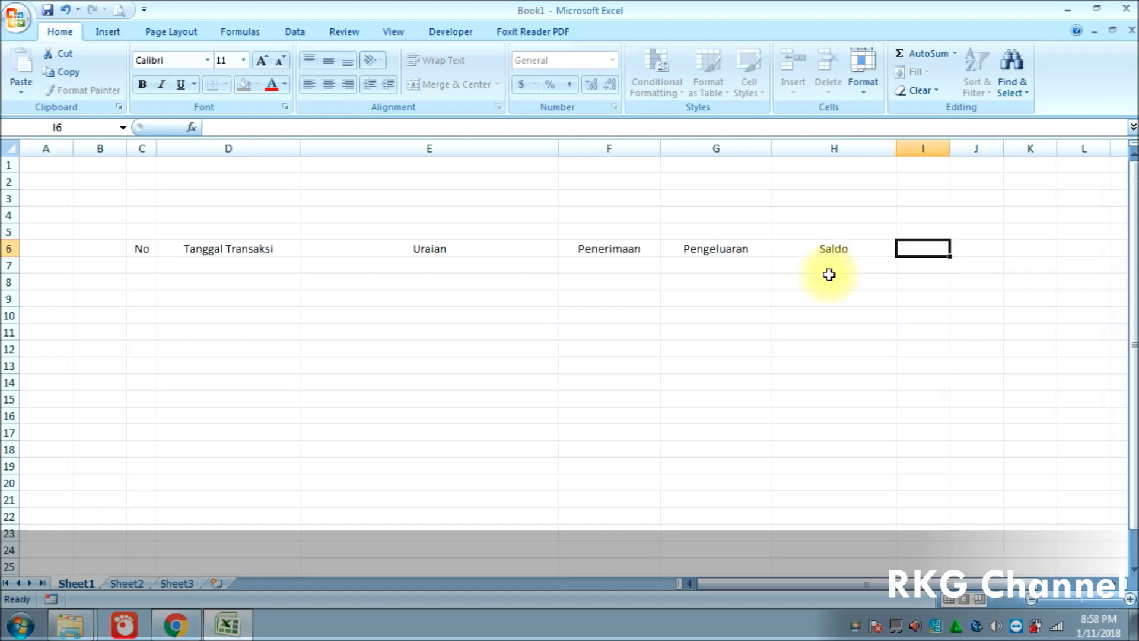
{"action": "key", "text": "Tab"}
{"action": "left_click_drag", "start_coordinate": [831, 249], "coordinate": [147, 251]}
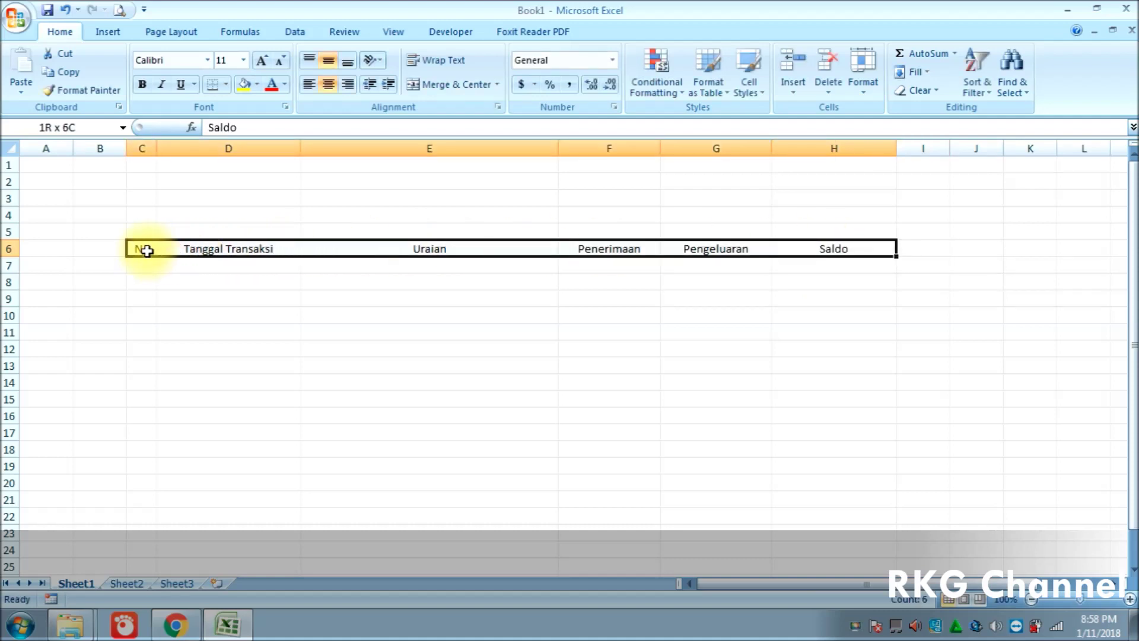
Step: Apply All Borders to the header cells C6:H6
{"action": "left_click", "coordinate": [225, 84]}
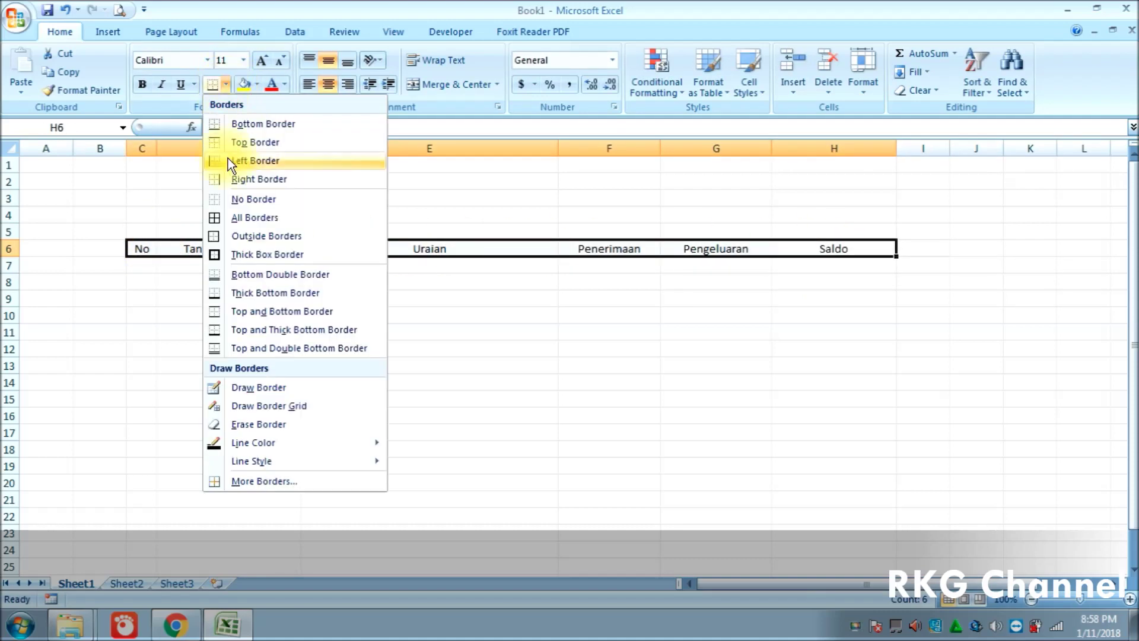
{"action": "left_click", "coordinate": [249, 218]}
{"action": "left_click", "coordinate": [328, 316]}
{"action": "left_click", "coordinate": [101, 142]}
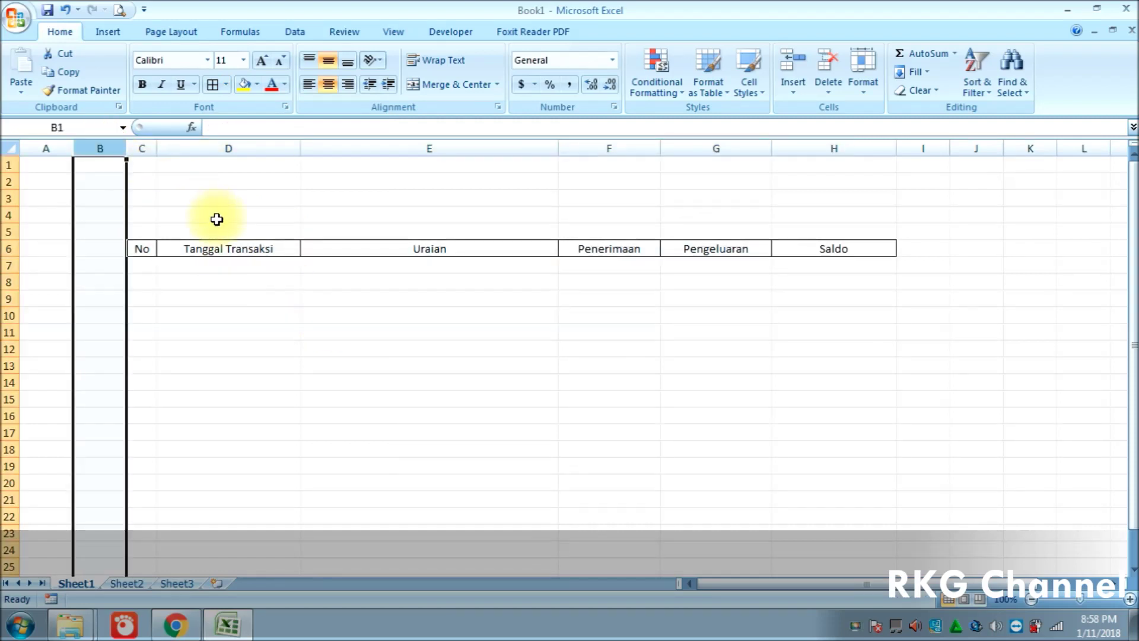
{"action": "left_click", "coordinate": [216, 214]}
Step: Widen column C slightly and make header row 6 taller, to 27.00
{"action": "left_click_drag", "start_coordinate": [158, 148], "coordinate": [160, 147]}
{"action": "left_click_drag", "start_coordinate": [13, 257], "coordinate": [14, 272]}
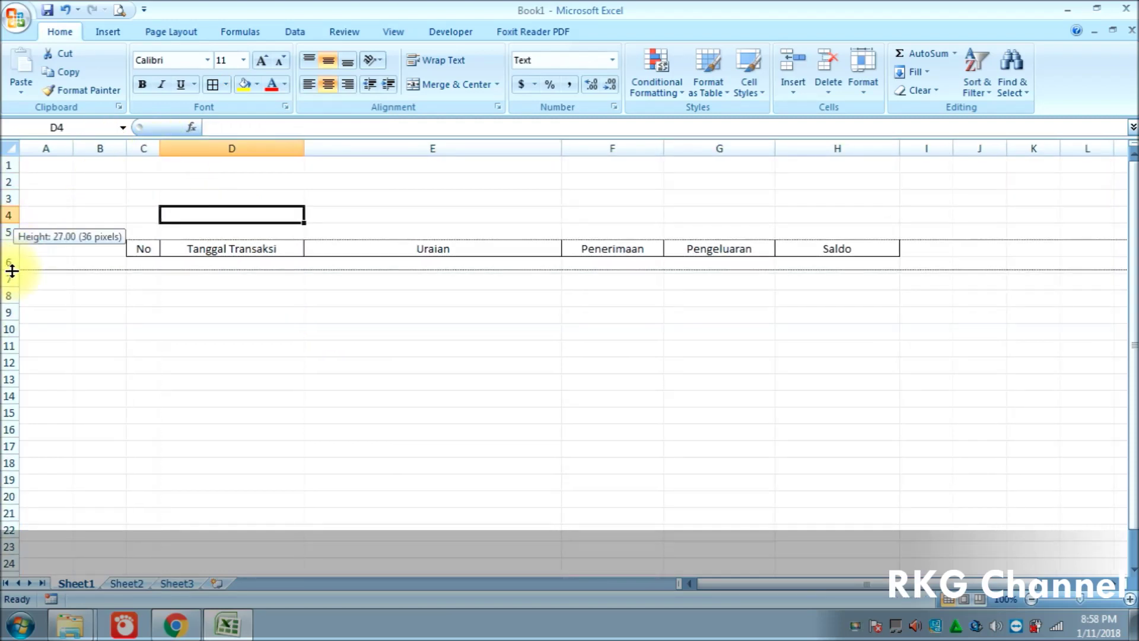
{"action": "left_click", "coordinate": [521, 349]}
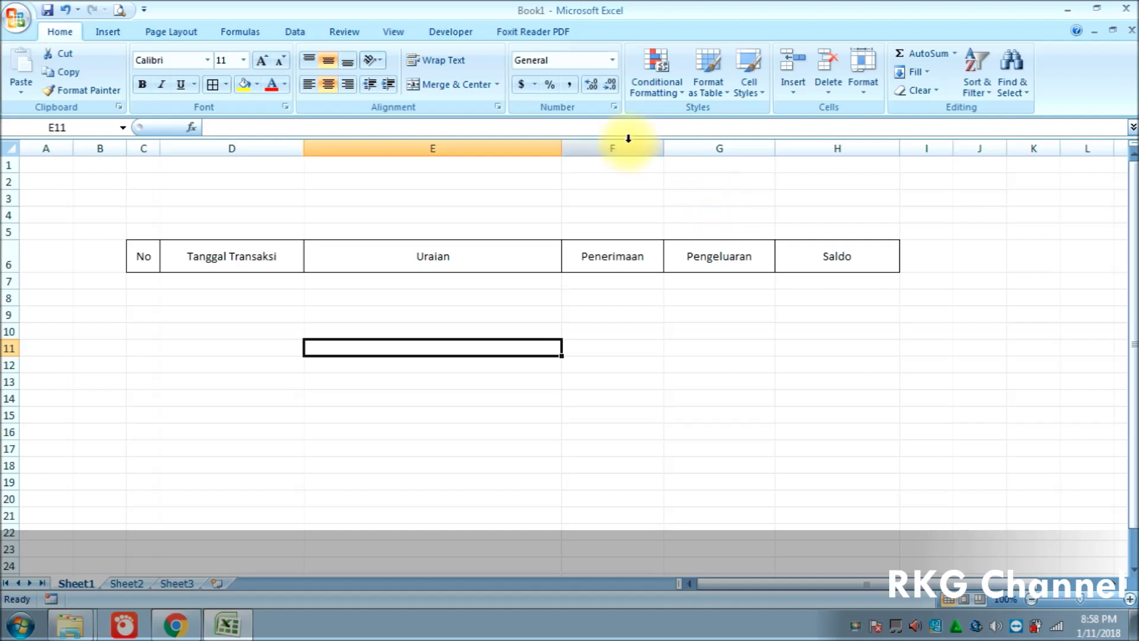
Step: Select the amount columns F through H
{"action": "left_click_drag", "start_coordinate": [629, 148], "coordinate": [793, 151]}
{"action": "left_click", "coordinate": [623, 252]}
{"action": "left_click", "coordinate": [719, 255]}
{"action": "left_click", "coordinate": [836, 256]}
{"action": "left_click_drag", "start_coordinate": [629, 148], "coordinate": [796, 156]}
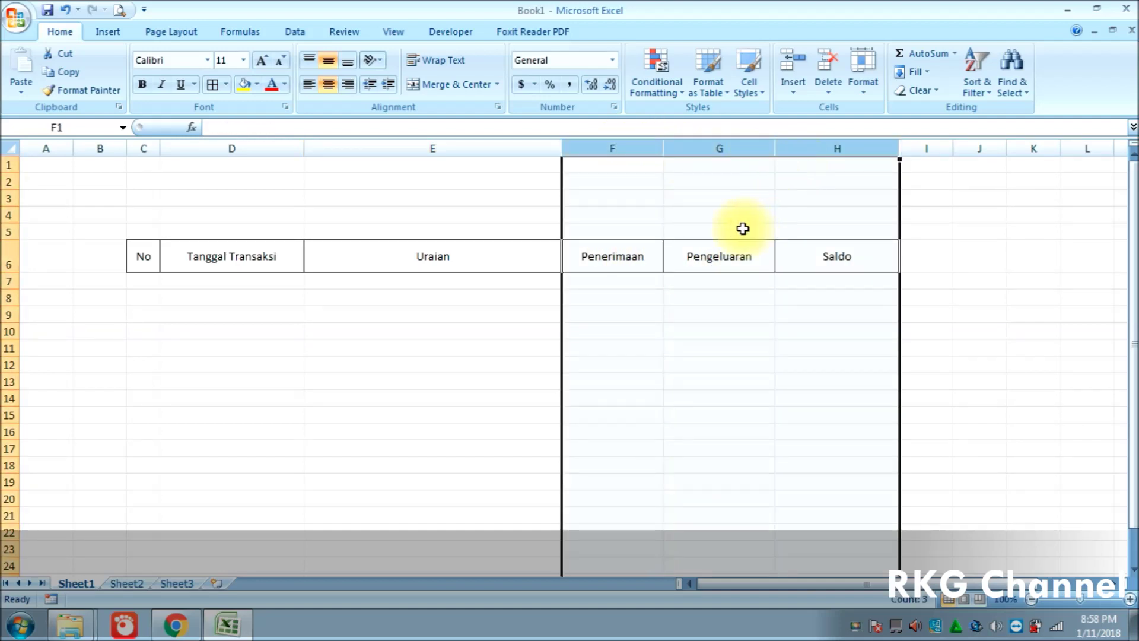
{"action": "right_click", "coordinate": [698, 223]}
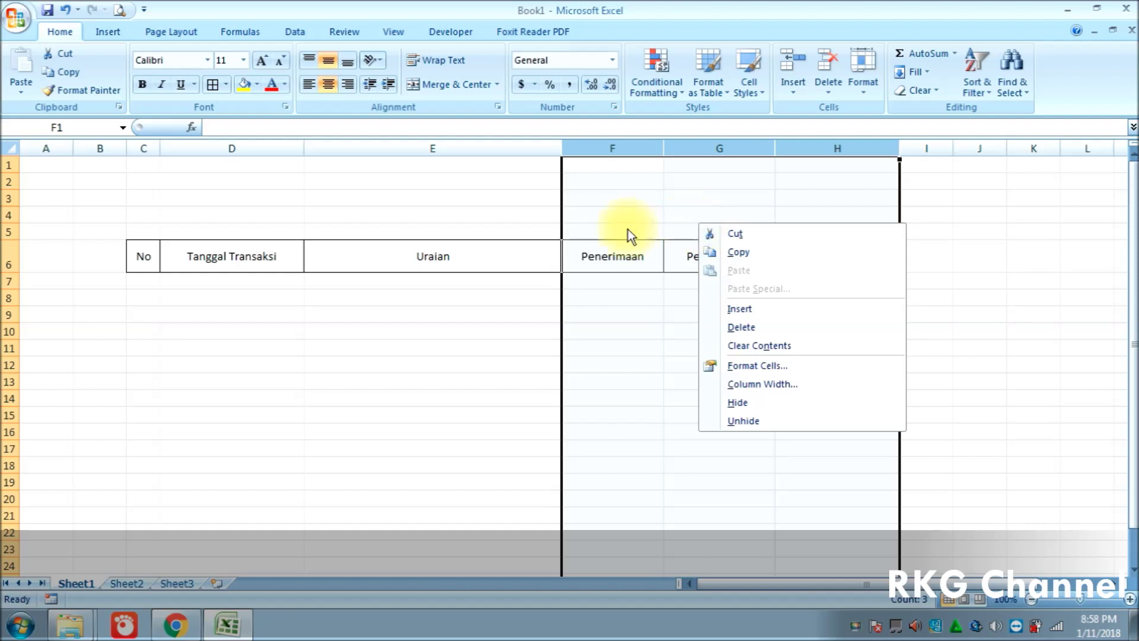
Step: Format columns F:H as Currency with symbol None and 0 decimal places
{"action": "right_click", "coordinate": [627, 205]}
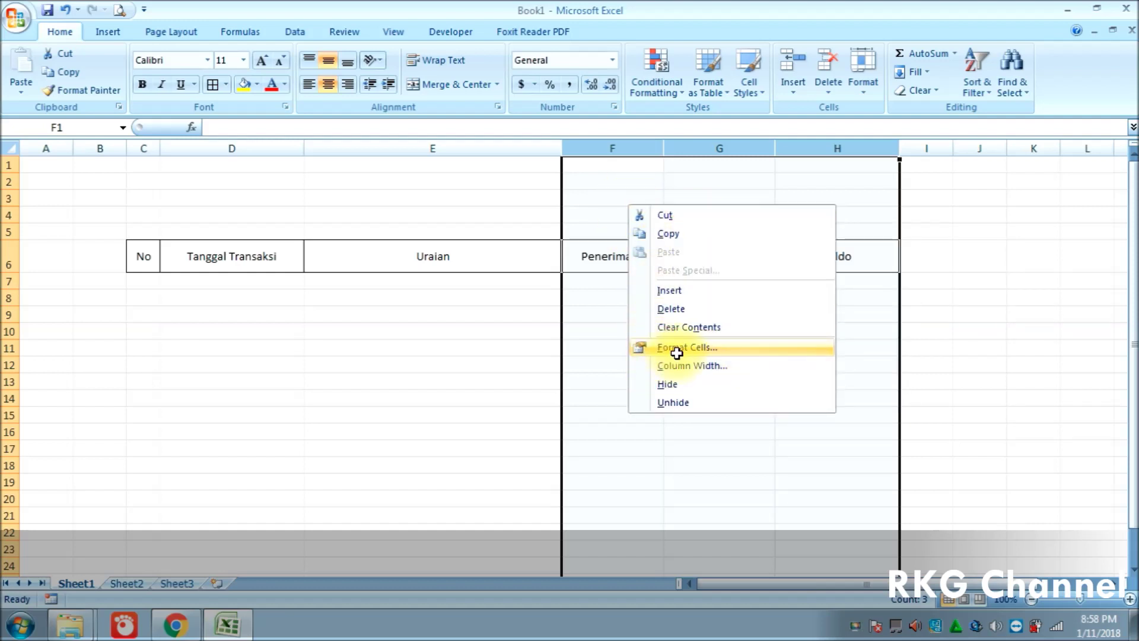
{"action": "left_click", "coordinate": [677, 353]}
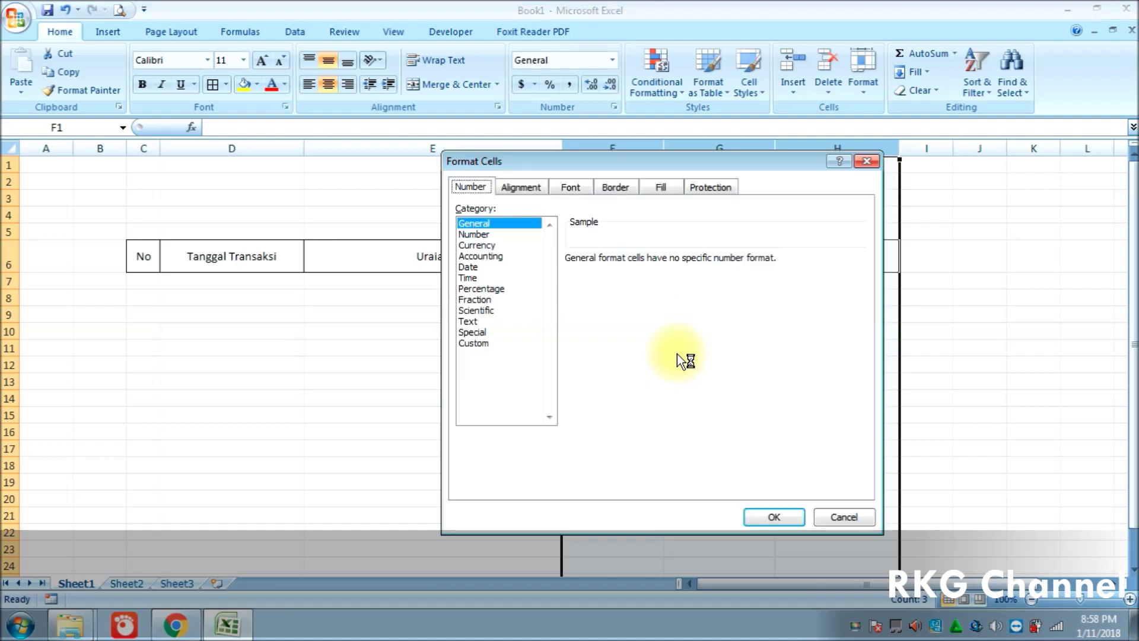
{"action": "left_click", "coordinate": [492, 245]}
{"action": "left_click", "coordinate": [621, 281]}
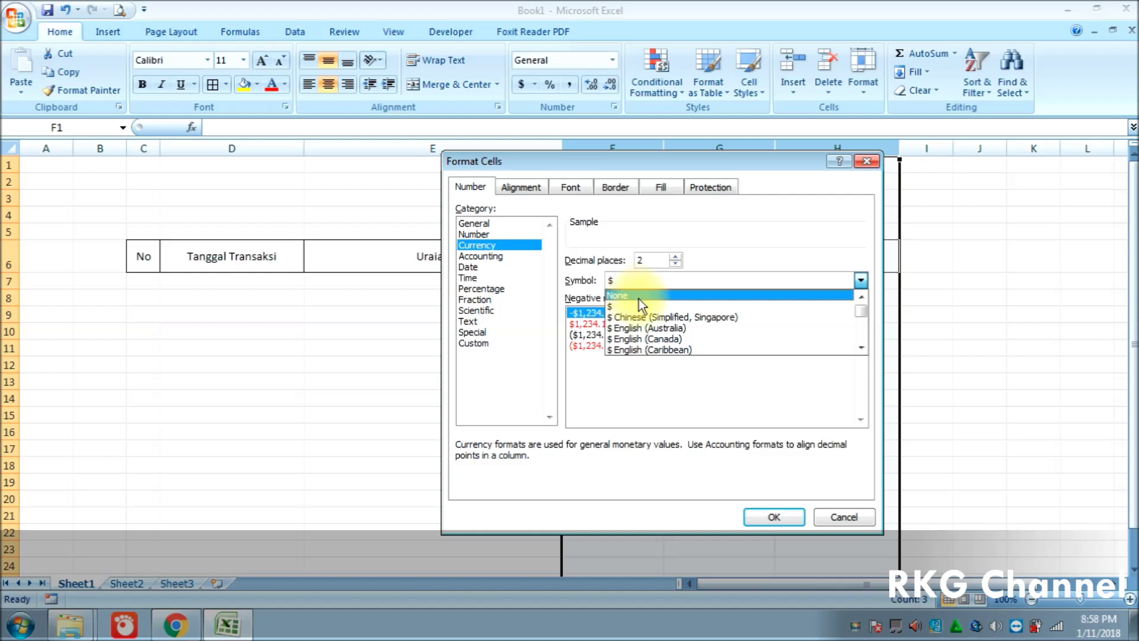
{"action": "left_click", "coordinate": [639, 298]}
{"action": "left_click", "coordinate": [675, 264]}
{"action": "left_click", "coordinate": [675, 263]}
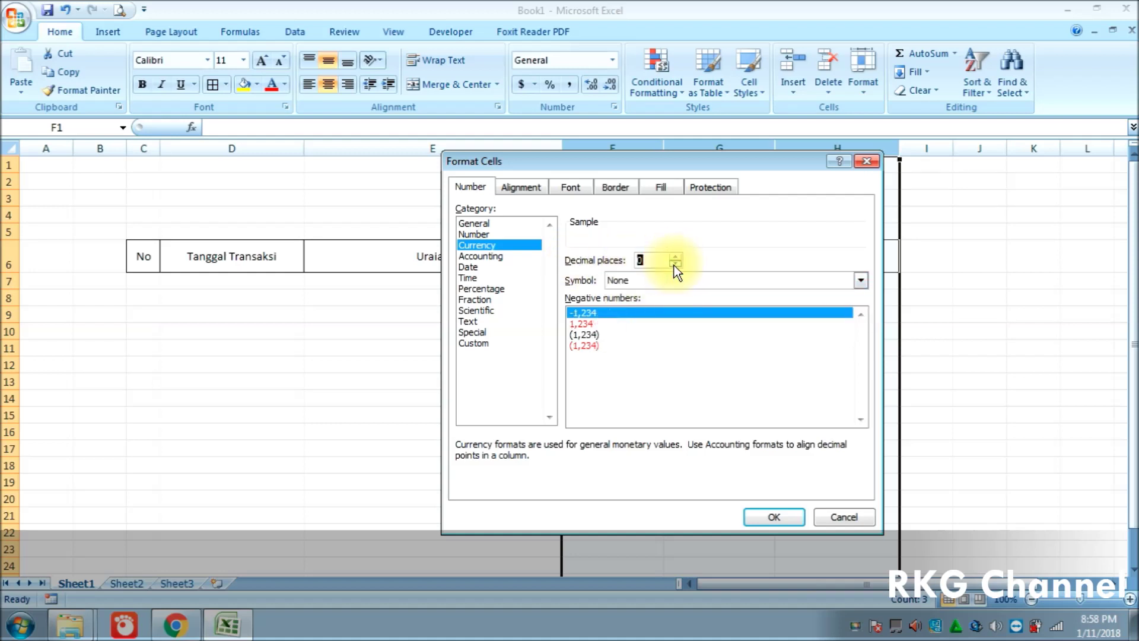
{"action": "left_click", "coordinate": [776, 517]}
{"action": "left_click", "coordinate": [667, 365]}
{"action": "left_click", "coordinate": [597, 278]}
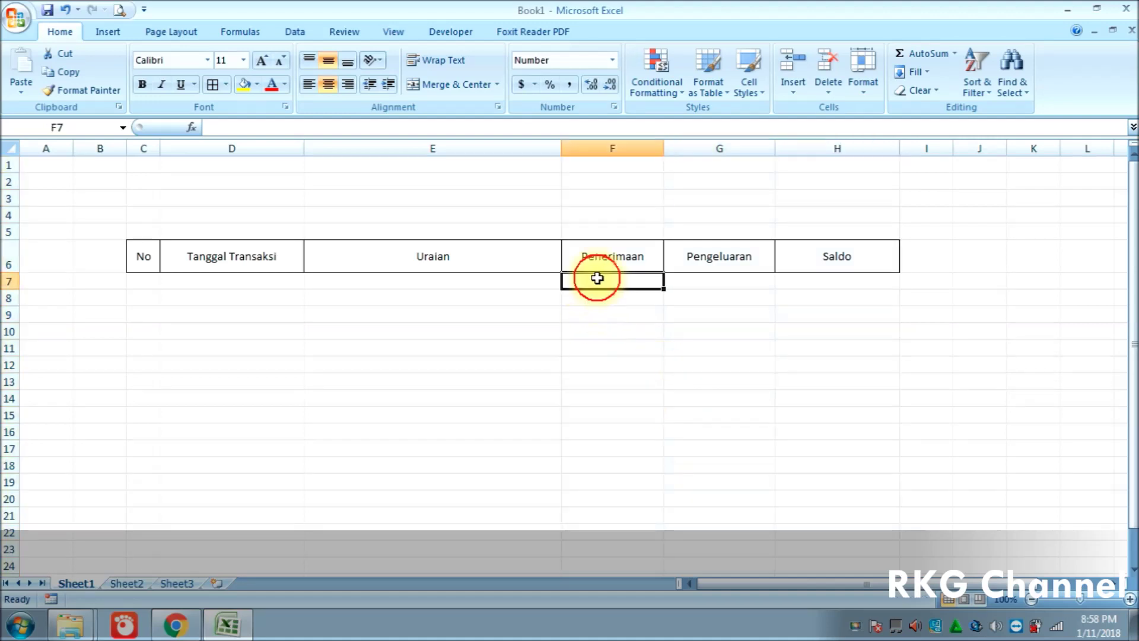
{"action": "left_click", "coordinate": [534, 280]}
Step: Enter 1 in C7 and the date 01-01-2018 in D7
{"action": "left_click", "coordinate": [617, 280]}
{"action": "left_click", "coordinate": [676, 280]}
{"action": "left_click", "coordinate": [410, 282]}
{"action": "left_click", "coordinate": [236, 282]}
{"action": "left_click", "coordinate": [142, 282]}
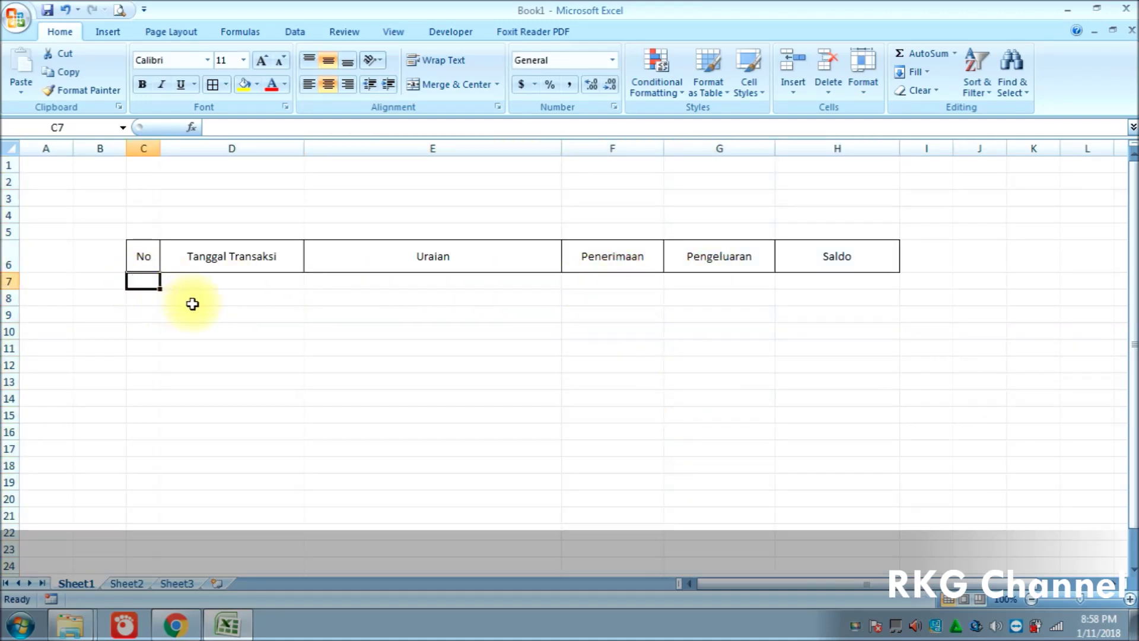
{"action": "type", "text": "1"}
{"action": "key", "text": "Tab"}
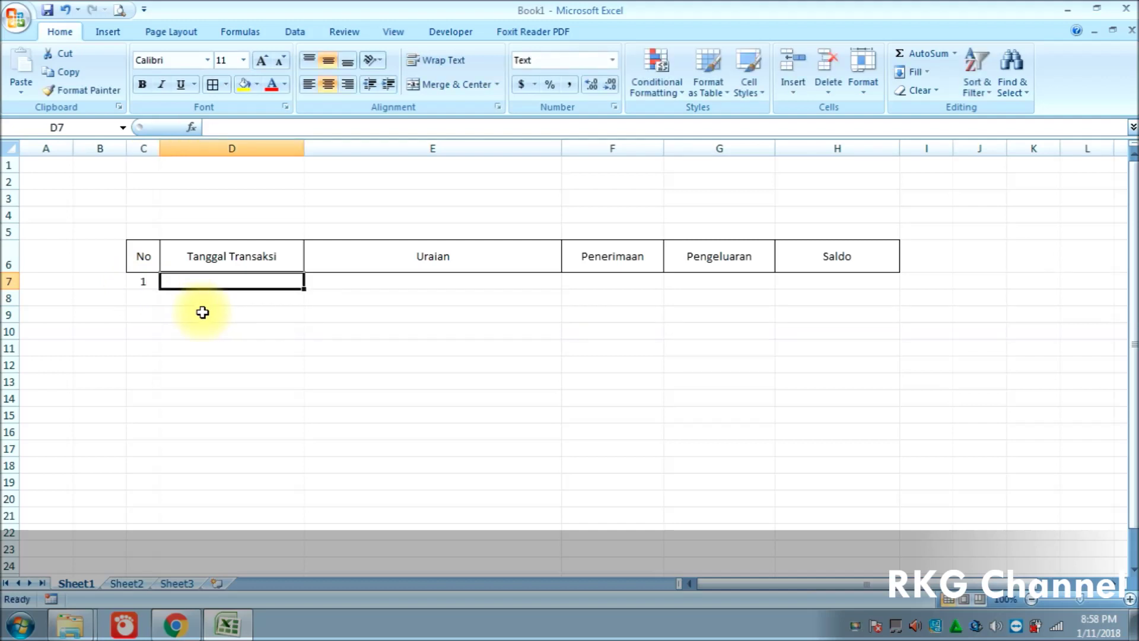
{"action": "type", "text": "01"}
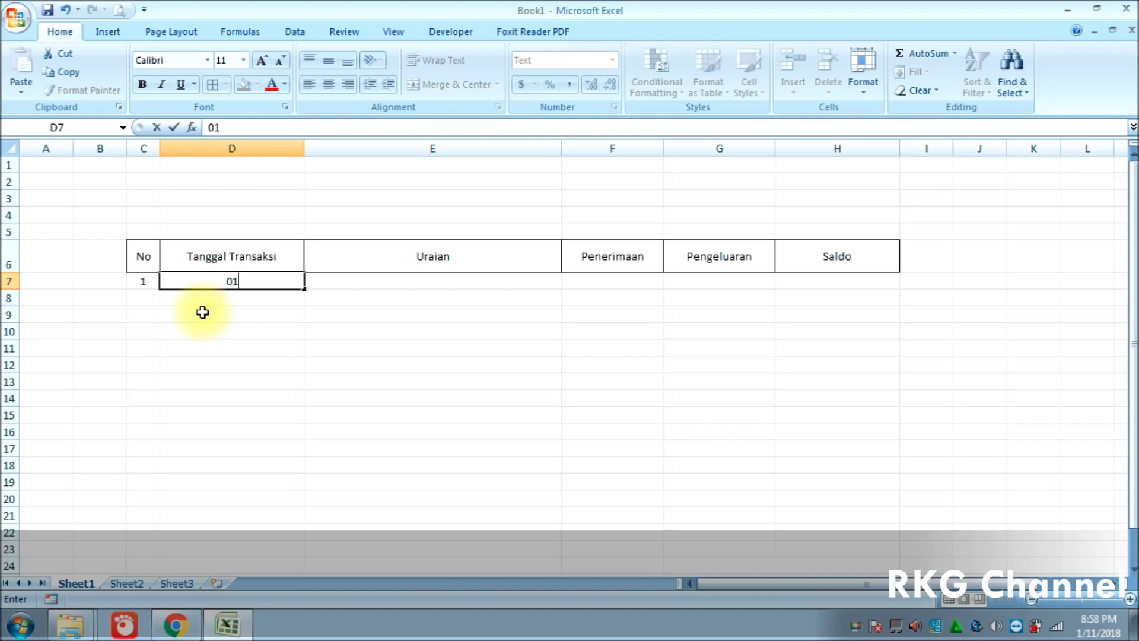
{"action": "type", "text": "-2018"}
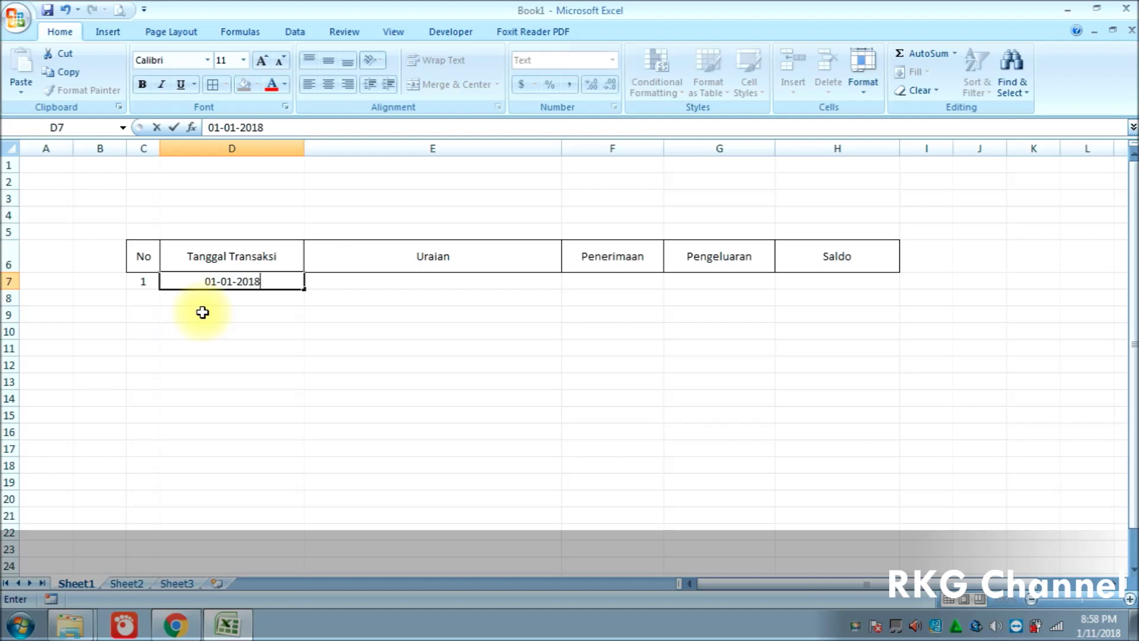
{"action": "key", "text": "Tab"}
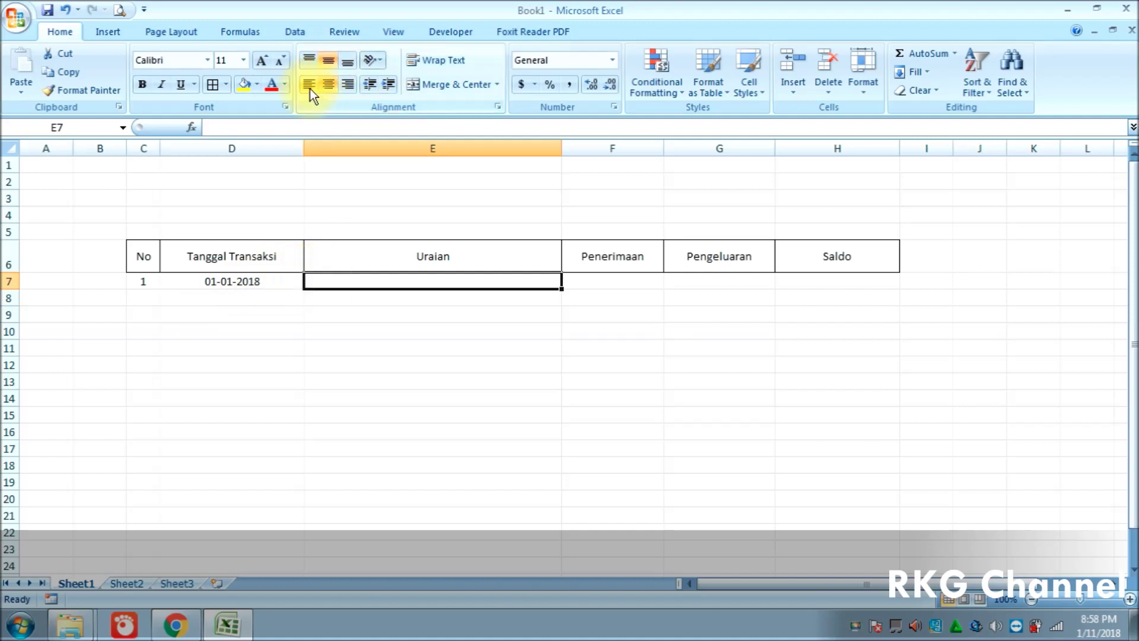
Step: Left-align E7 and enter the description Saldo Bulan Desember
{"action": "left_click", "coordinate": [309, 86]}
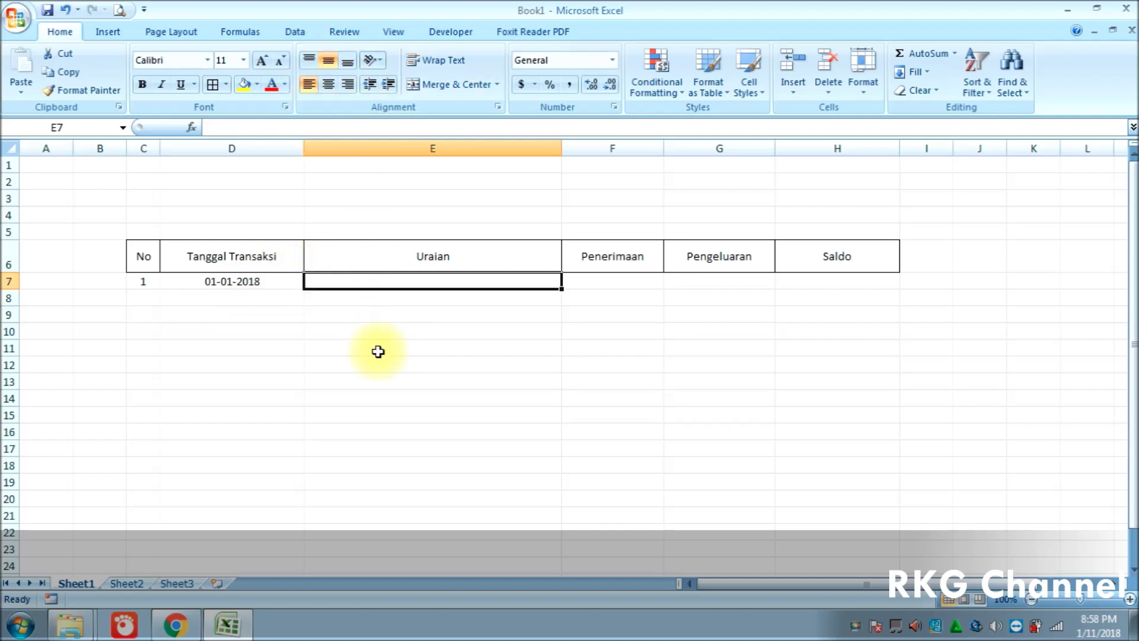
{"action": "type", "text": "sember"}
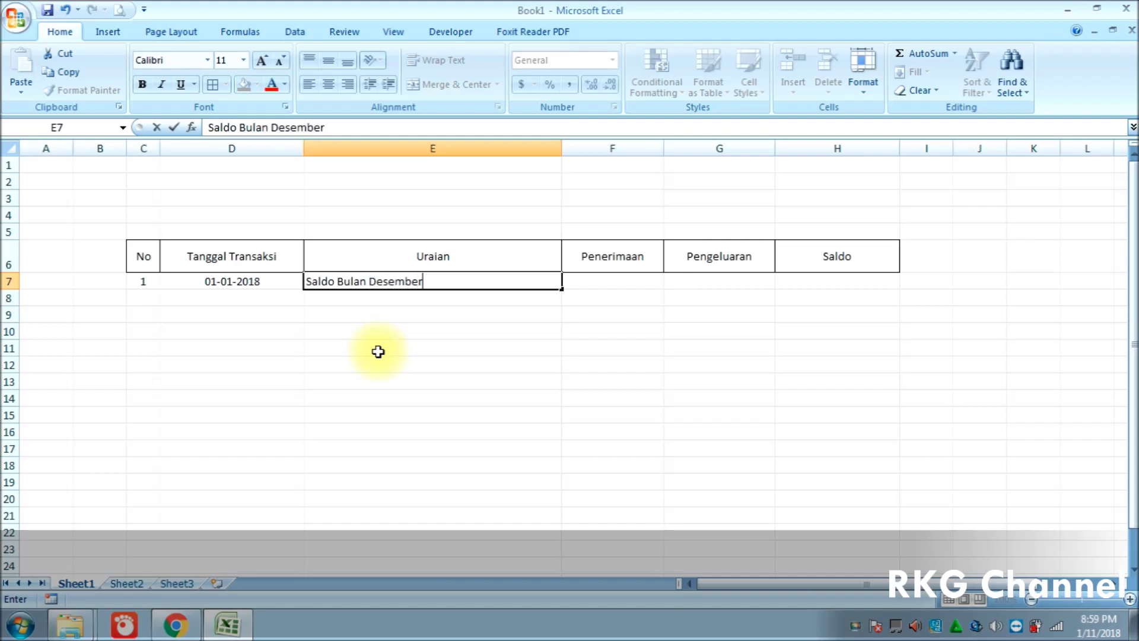
{"action": "left_click", "coordinate": [589, 307]}
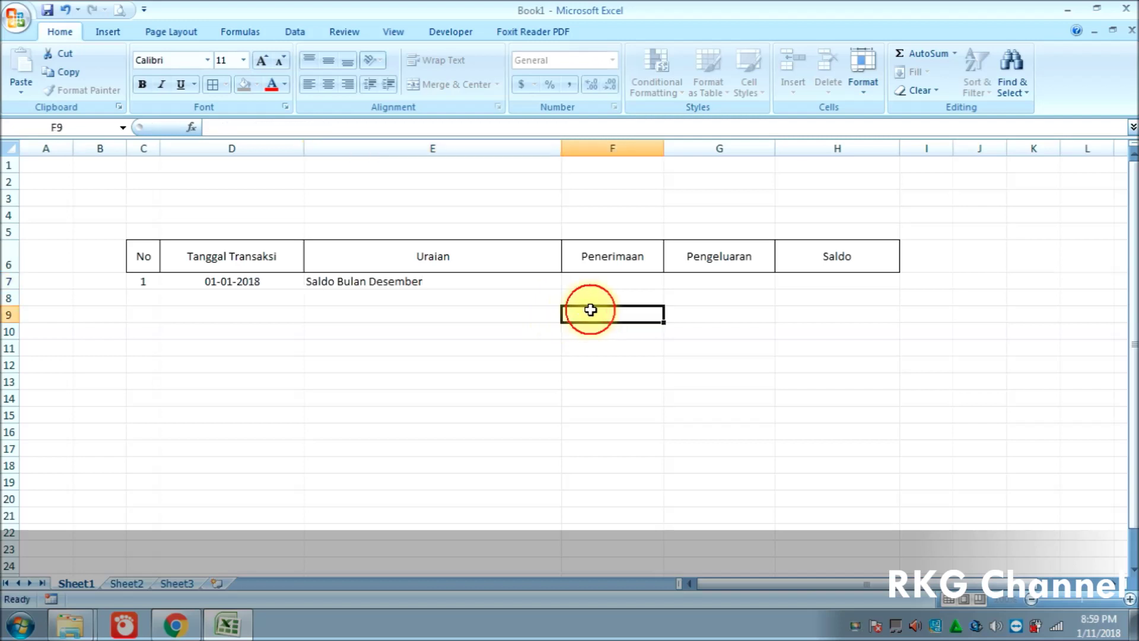
Step: Enter the 7,520,000 receipt under Penerimaan in F7
{"action": "left_click", "coordinate": [612, 280]}
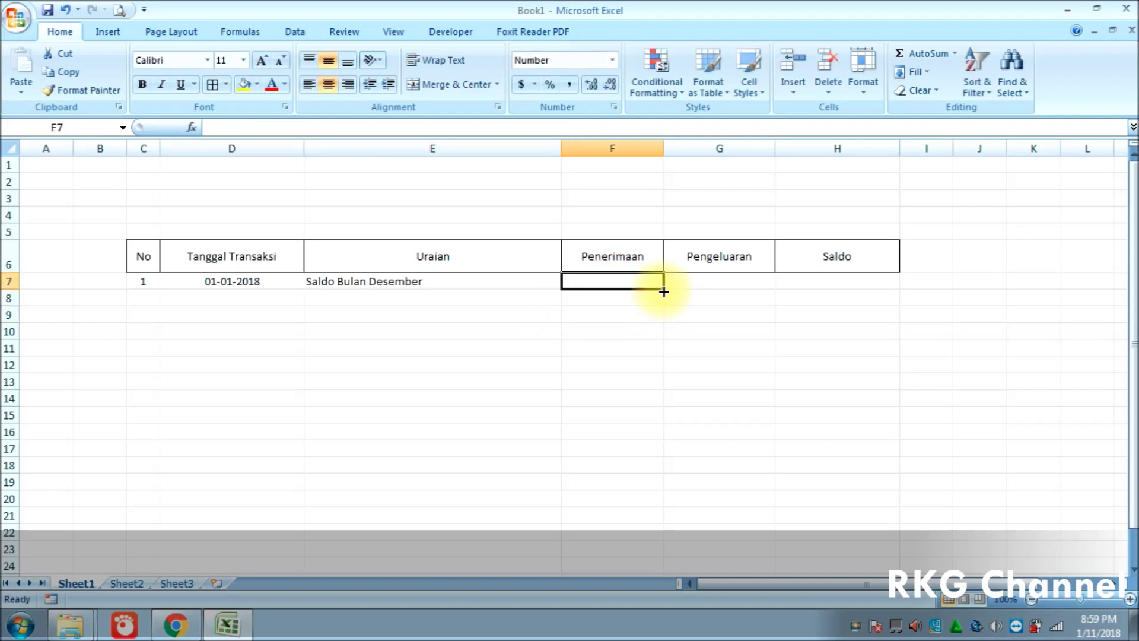
{"action": "type", "text": "75"}
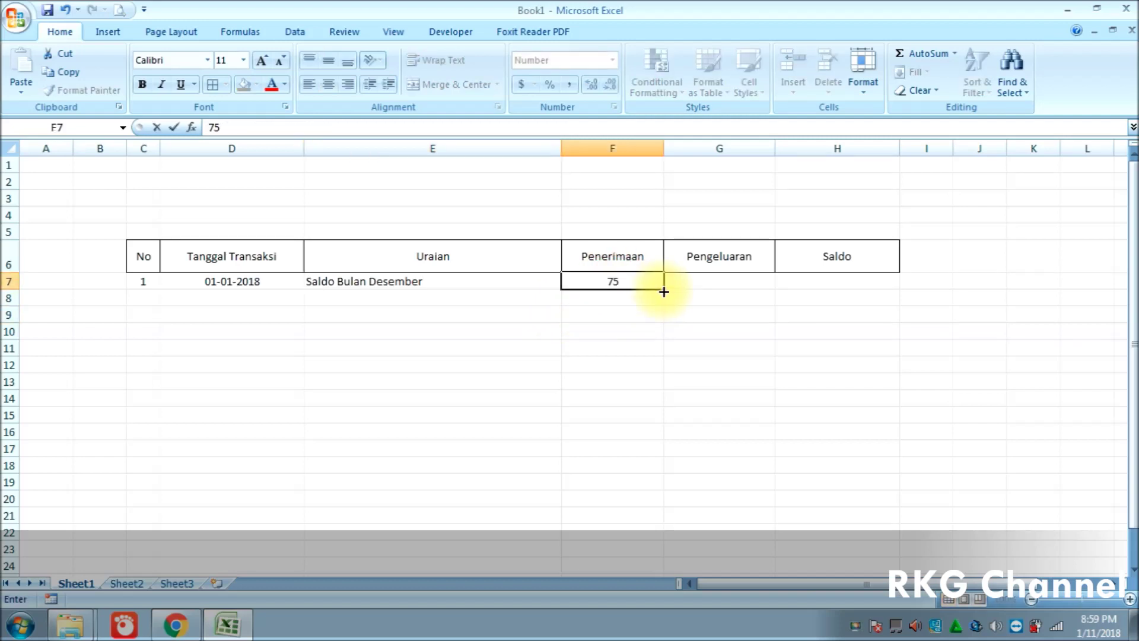
{"action": "type", "text": "20000"}
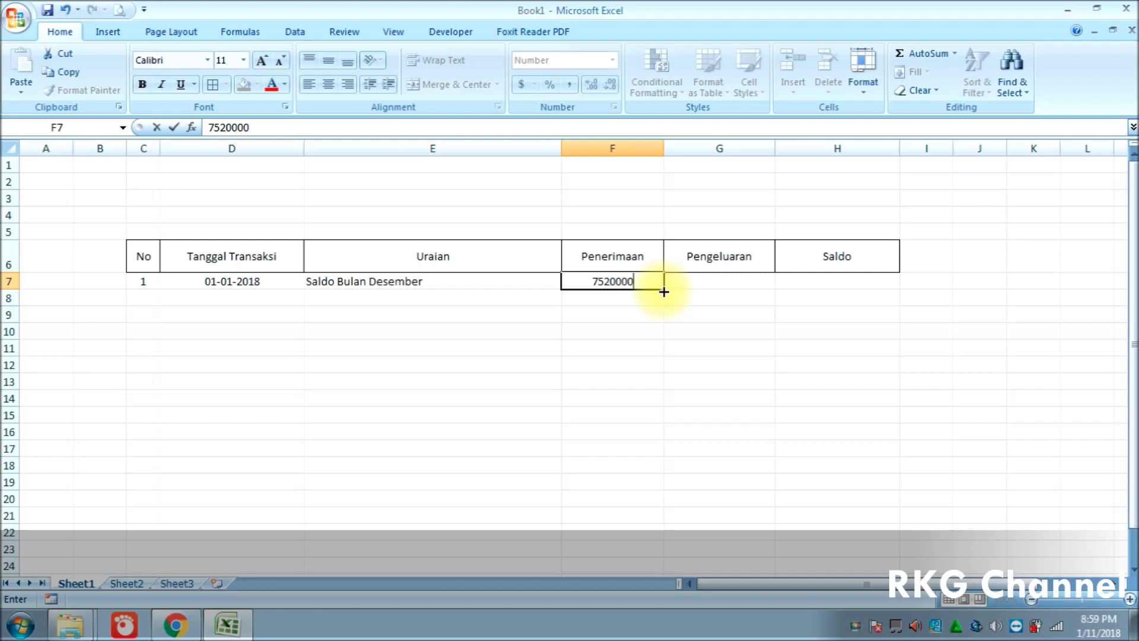
{"action": "left_click", "coordinate": [700, 282]}
{"action": "left_click", "coordinate": [732, 330]}
{"action": "left_click", "coordinate": [682, 279]}
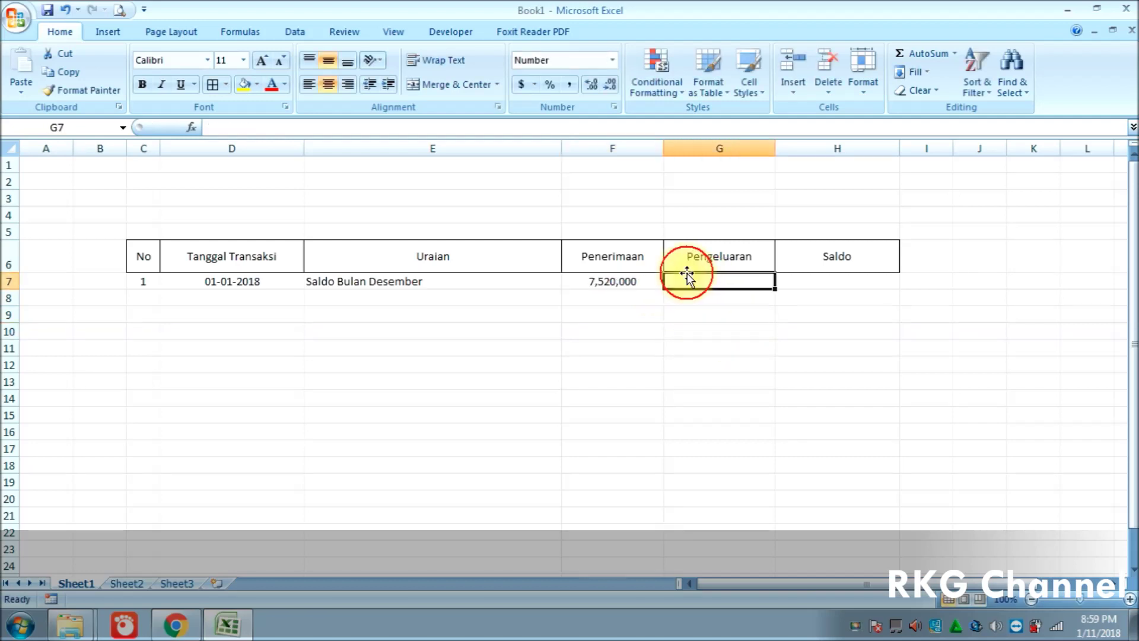
{"action": "left_click", "coordinate": [815, 281]}
{"action": "mouse_move", "coordinate": [1135, 257]}
{"action": "left_mouse_down"}
{"action": "mouse_move", "coordinate": [1135, 291]}
{"action": "mouse_move", "coordinate": [1136, 261]}
{"action": "left_mouse_up"}
{"action": "left_click", "coordinate": [233, 298]}
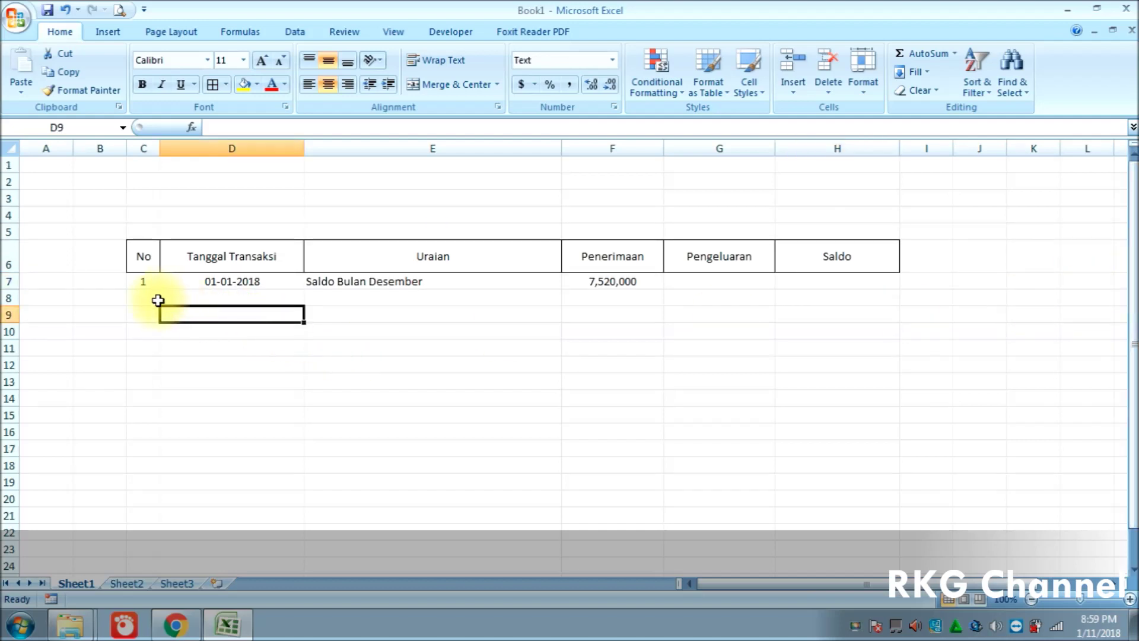
Step: Enter 2 in C8 and the date 02-01-2018 in D8
{"action": "left_click", "coordinate": [155, 298]}
{"action": "type", "text": "2"}
{"action": "key", "text": "Tab"}
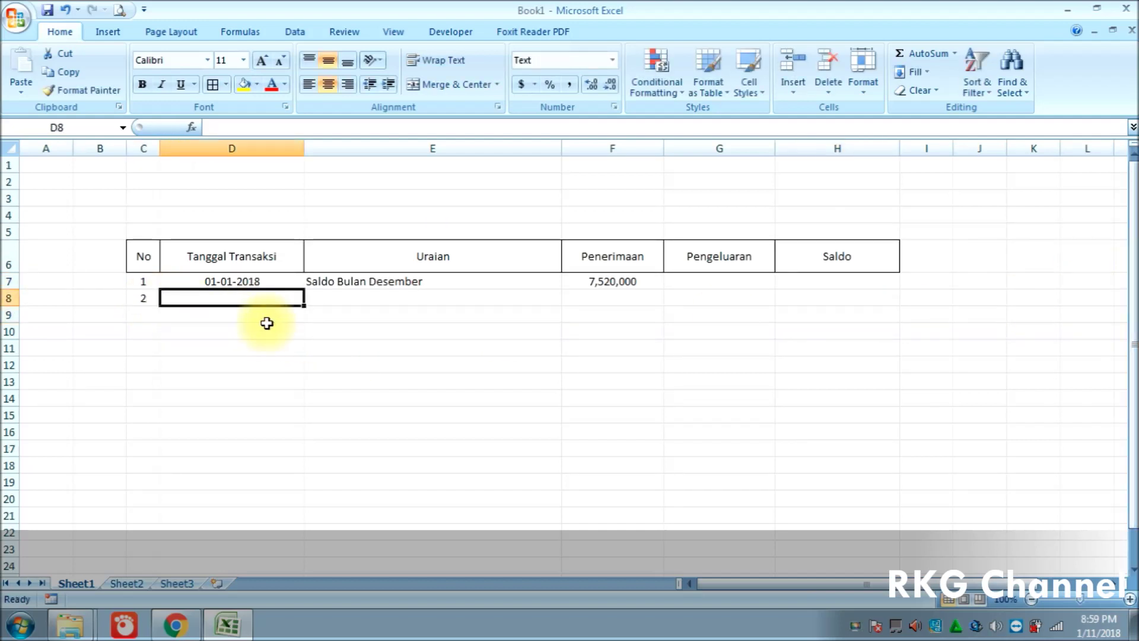
{"action": "type", "text": "02-0"}
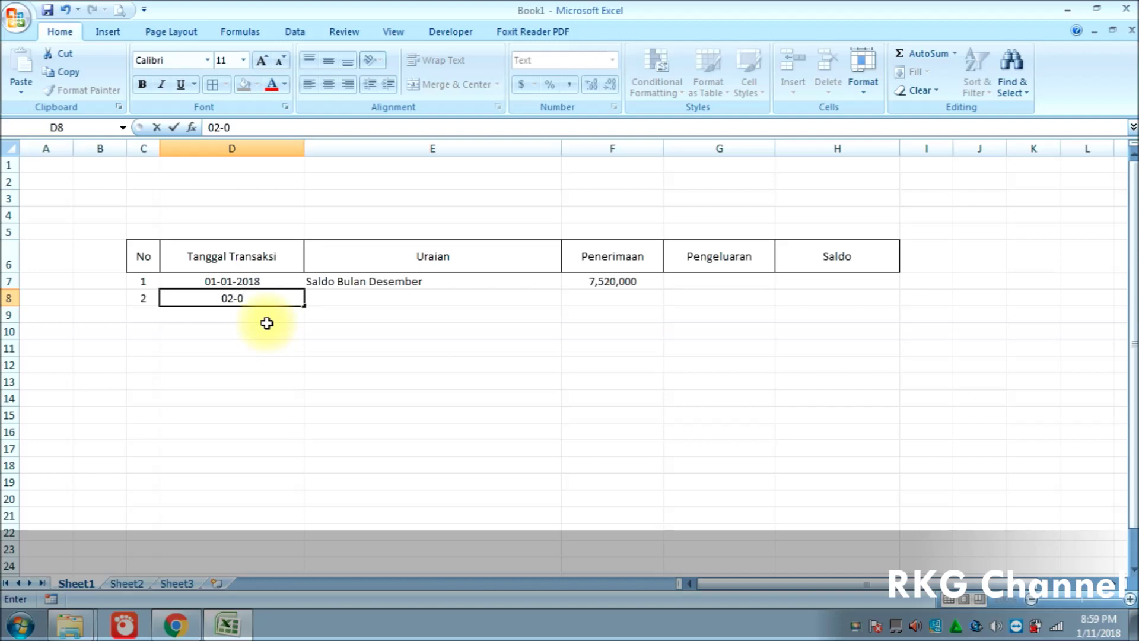
{"action": "type", "text": "2018"}
{"action": "key", "text": "Tab"}
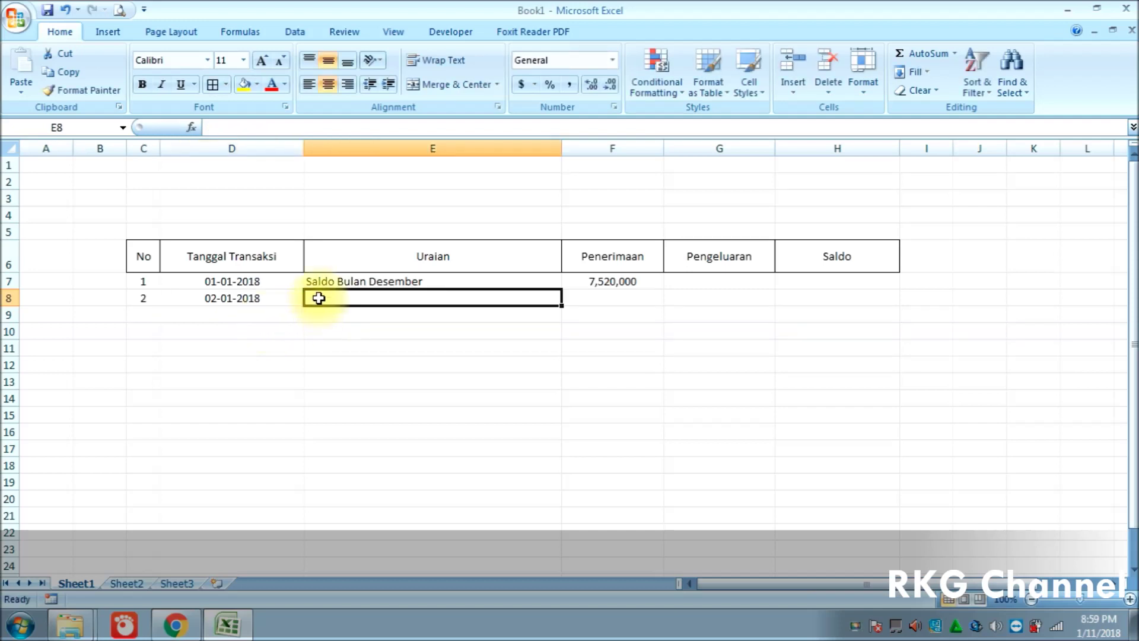
Step: Enter 'Pembelian 2 Buah Tinta Printer' in E8 and left-align it
{"action": "type", "text": "P"}
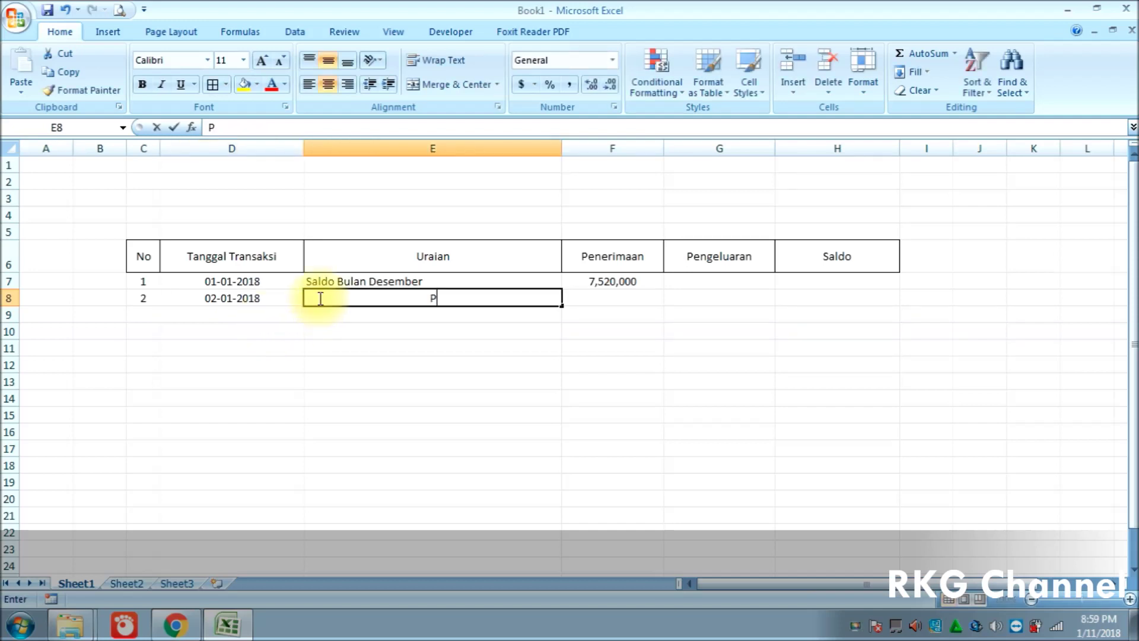
{"action": "type", "text": "embelian "}
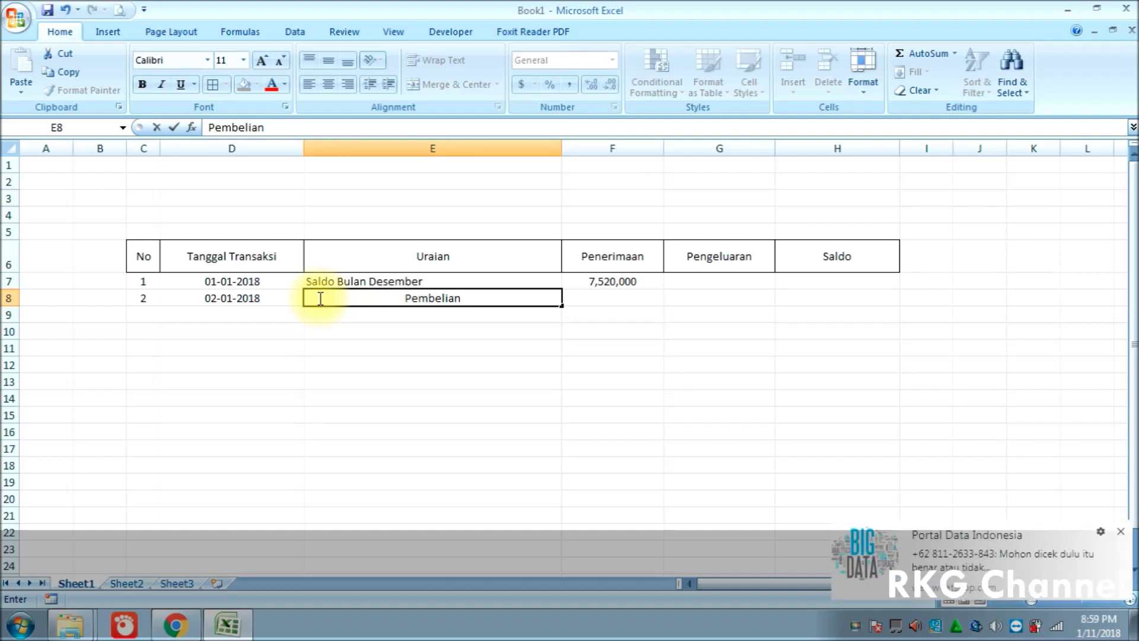
{"action": "type", "text": "2"}
{"action": "type", "text": " Buah Tinta Printer"}
{"action": "left_click", "coordinate": [318, 298]}
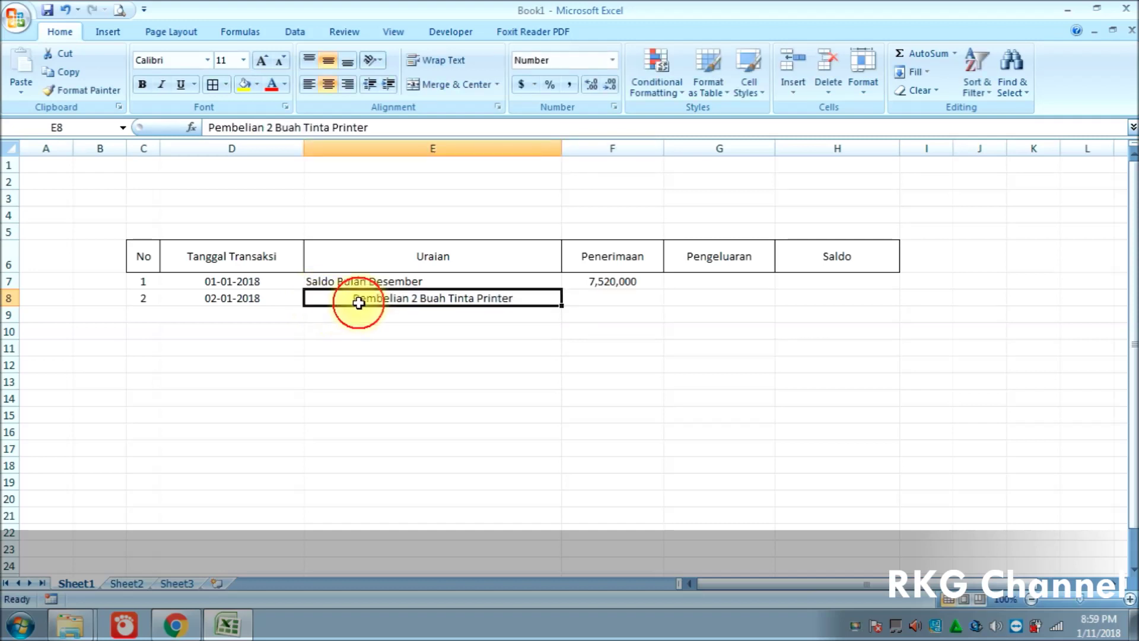
{"action": "left_click", "coordinate": [308, 84]}
Step: Enter 100,000 under Pengeluaran in G8, correcting an initial 50,000
{"action": "left_click", "coordinate": [682, 295]}
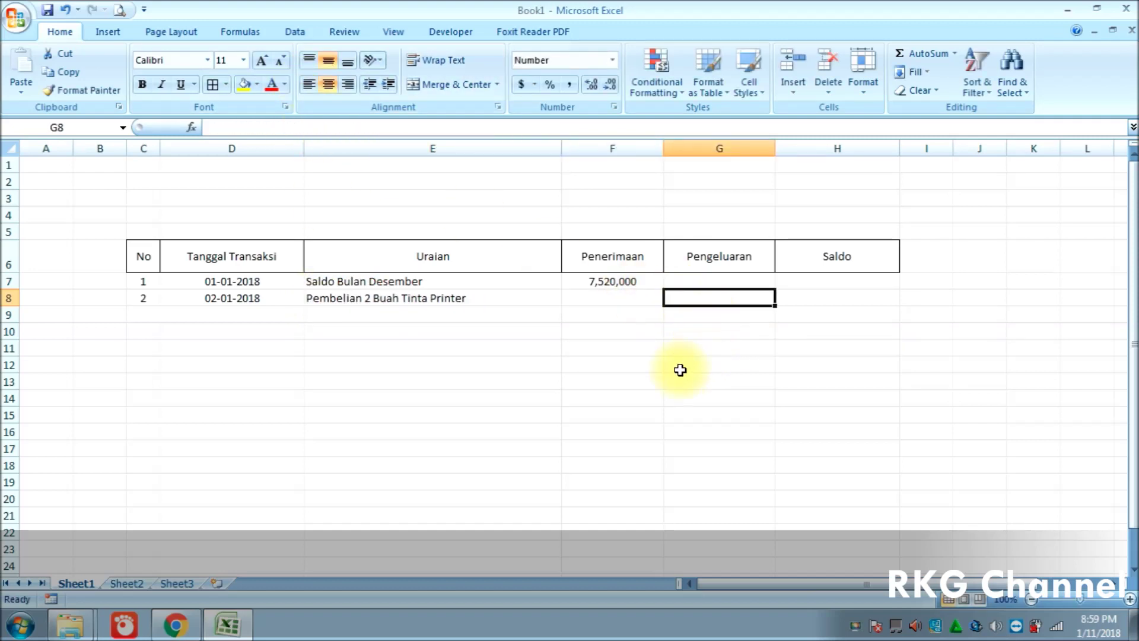
{"action": "left_click", "coordinate": [427, 300]}
{"action": "left_click", "coordinate": [706, 297]}
{"action": "left_click", "coordinate": [618, 292]}
{"action": "left_click", "coordinate": [691, 299]}
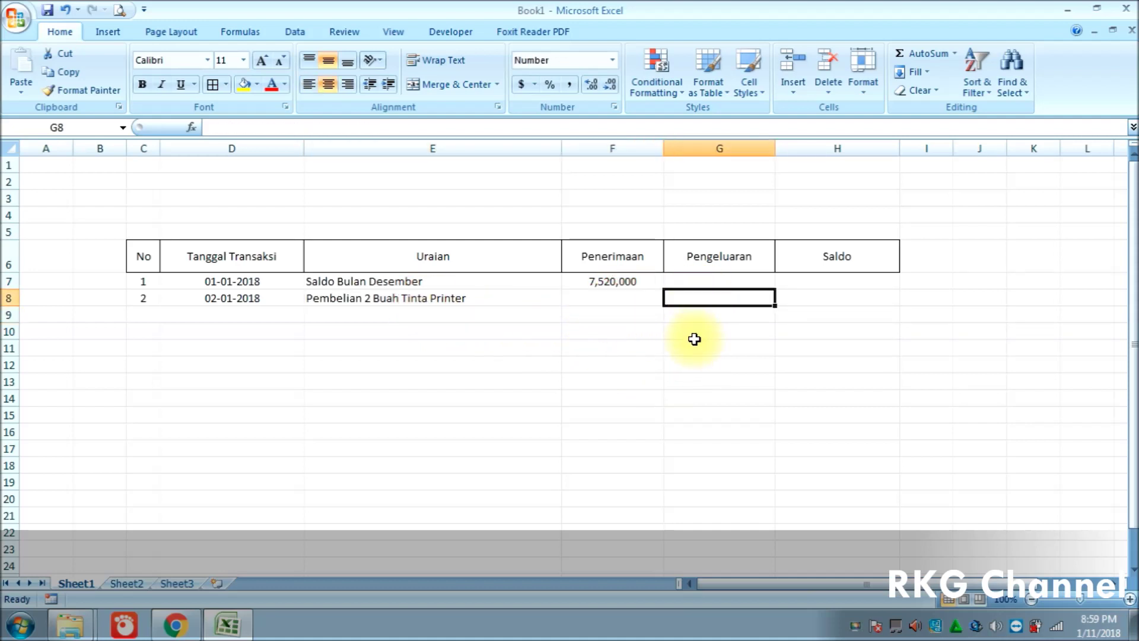
{"action": "type", "text": "50,"}
{"action": "type", "text": "0000"}
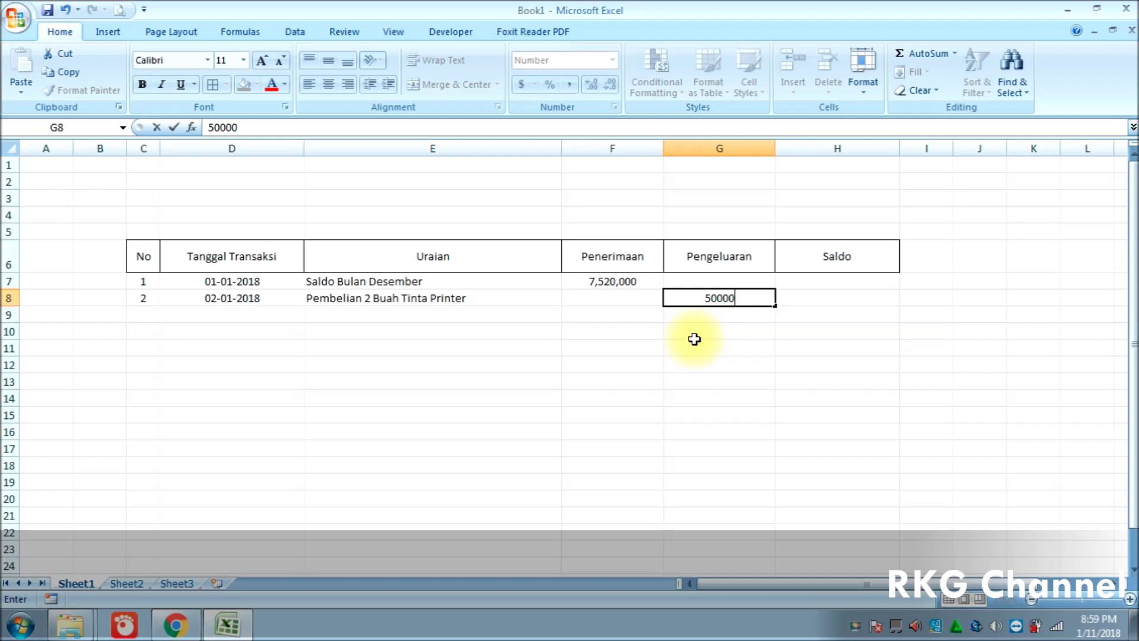
{"action": "key", "text": "Tab"}
{"action": "left_click", "coordinate": [694, 298]}
{"action": "left_click", "coordinate": [427, 304]}
{"action": "left_click", "coordinate": [702, 299]}
{"action": "type", "text": "100"}
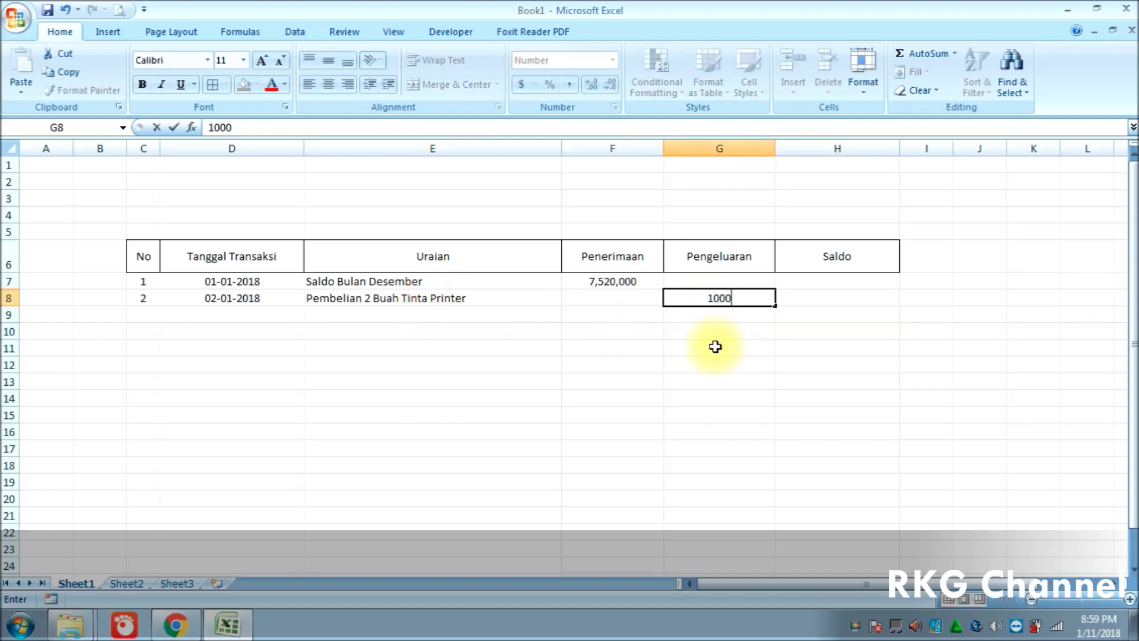
{"action": "key", "text": "Tab"}
{"action": "left_click", "coordinate": [842, 277]}
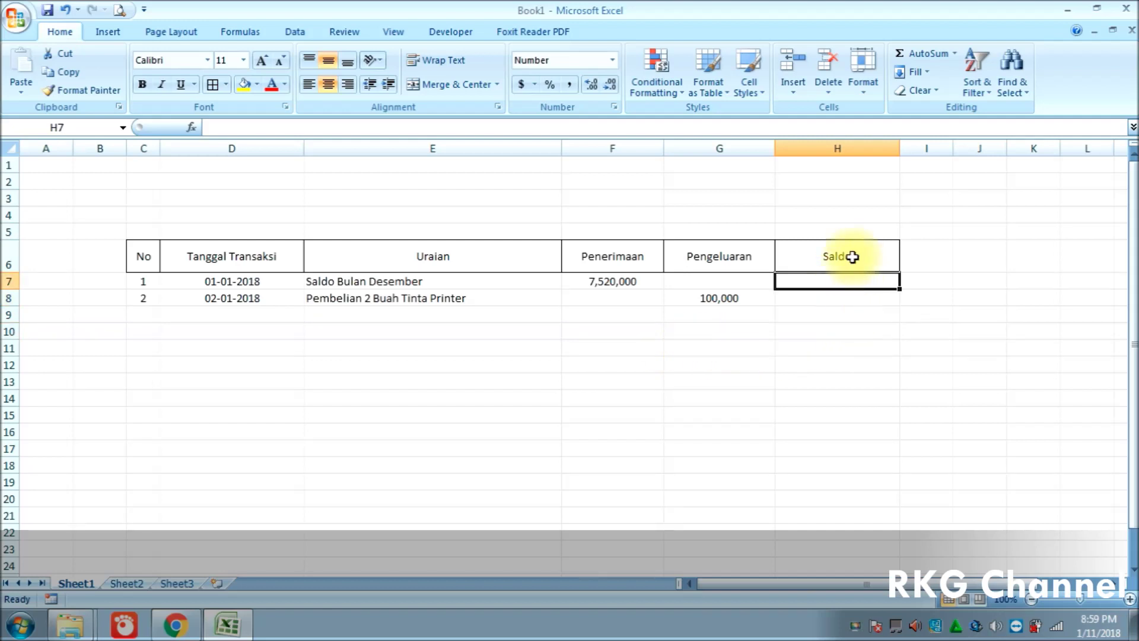
Step: Make rows 7 and 8 slightly taller and select the Saldo cell H7
{"action": "left_click_drag", "start_coordinate": [9, 283], "coordinate": [9, 292]}
{"action": "left_click", "coordinate": [613, 369]}
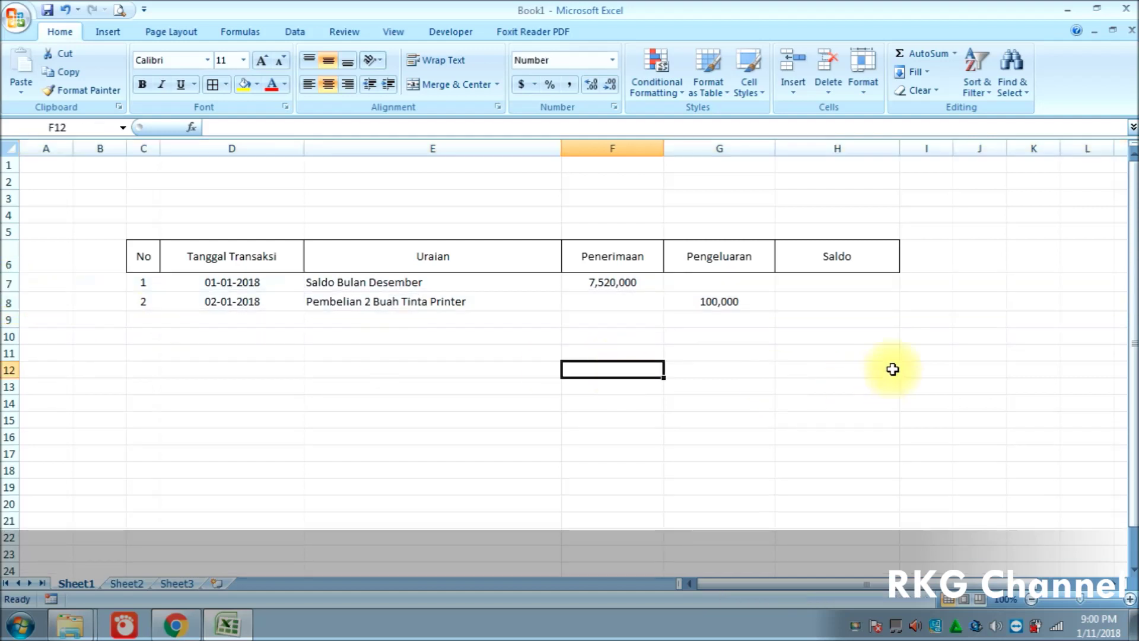
{"action": "left_click", "coordinate": [839, 282]}
{"action": "left_click", "coordinate": [878, 353]}
{"action": "left_click", "coordinate": [847, 281]}
{"action": "left_click", "coordinate": [855, 326]}
{"action": "left_click", "coordinate": [836, 299]}
{"action": "left_click", "coordinate": [840, 320]}
{"action": "left_click", "coordinate": [843, 286]}
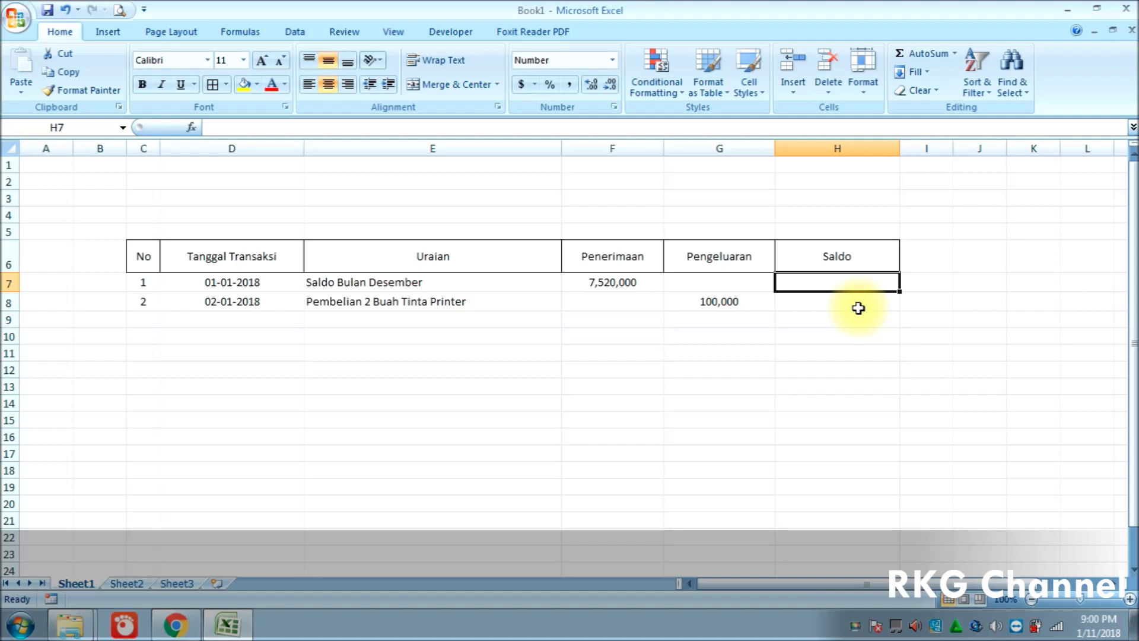
Step: Start H7's formula =IF(OR(F7<>0,G7<>..., replacing a mistaken semicolon with a comma
{"action": "type", "text": "="}
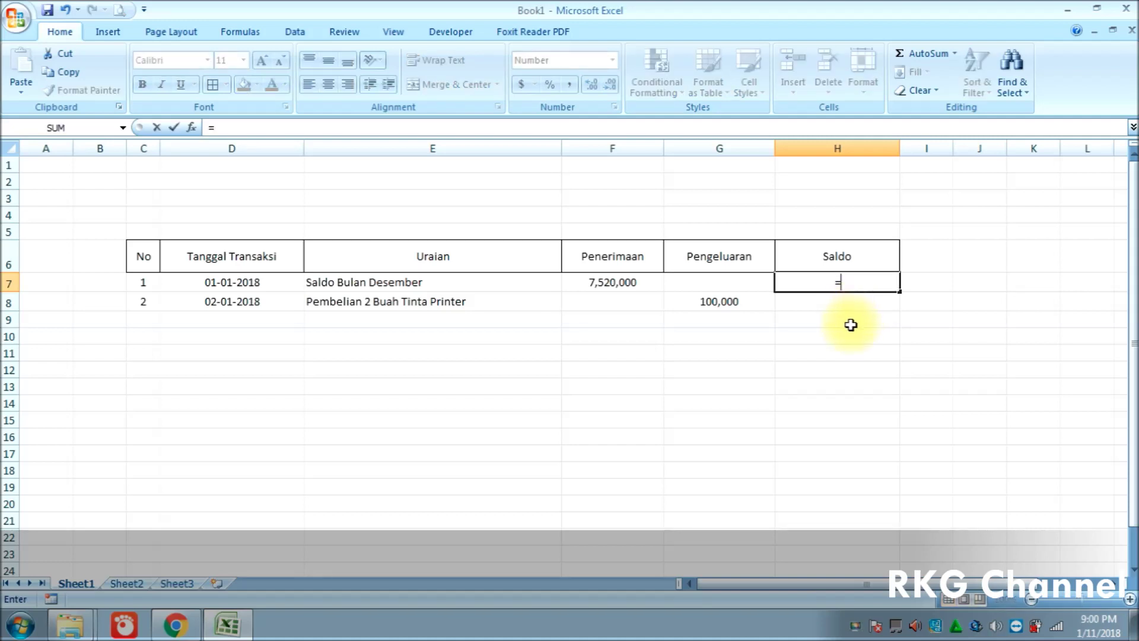
{"action": "type", "text": "I"}
{"action": "type", "text": "F("}
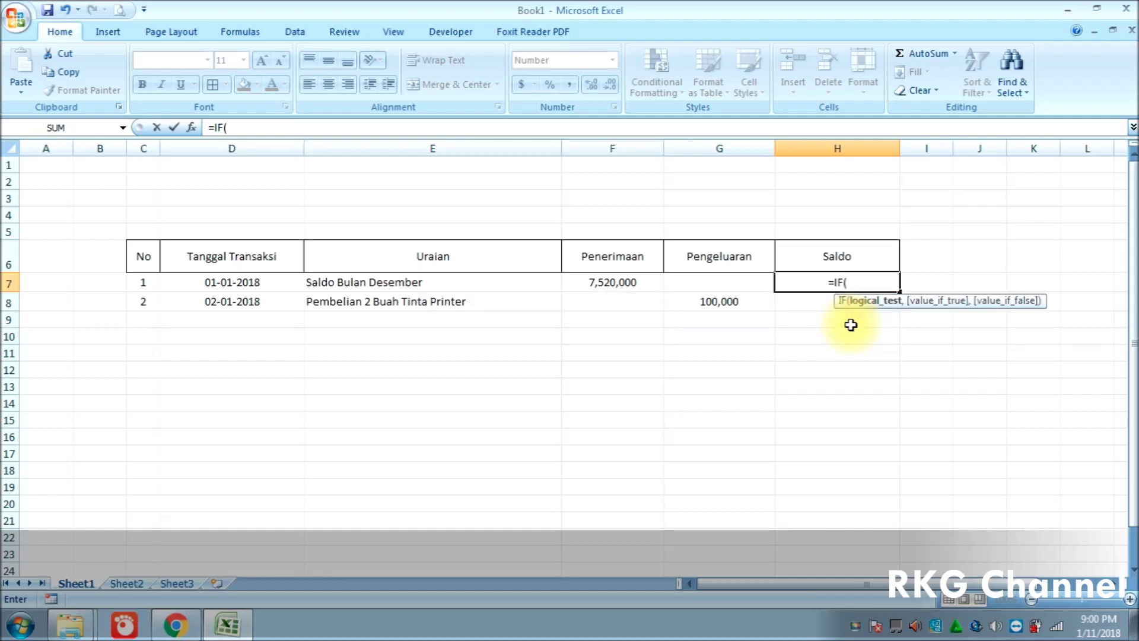
{"action": "type", "text": "OR("}
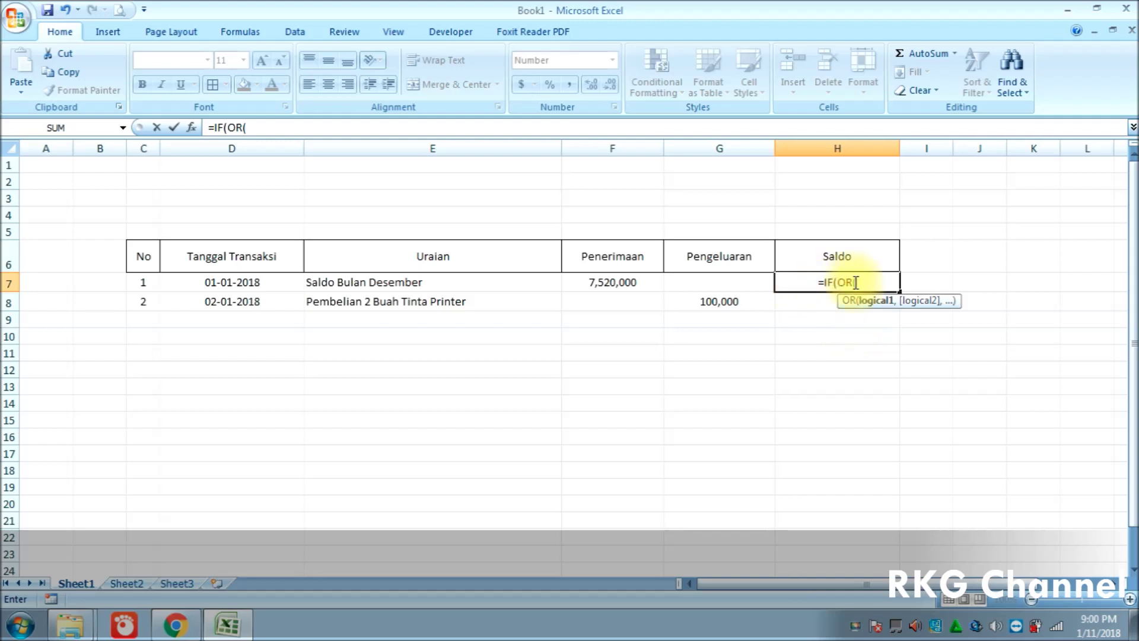
{"action": "left_click", "coordinate": [598, 285]}
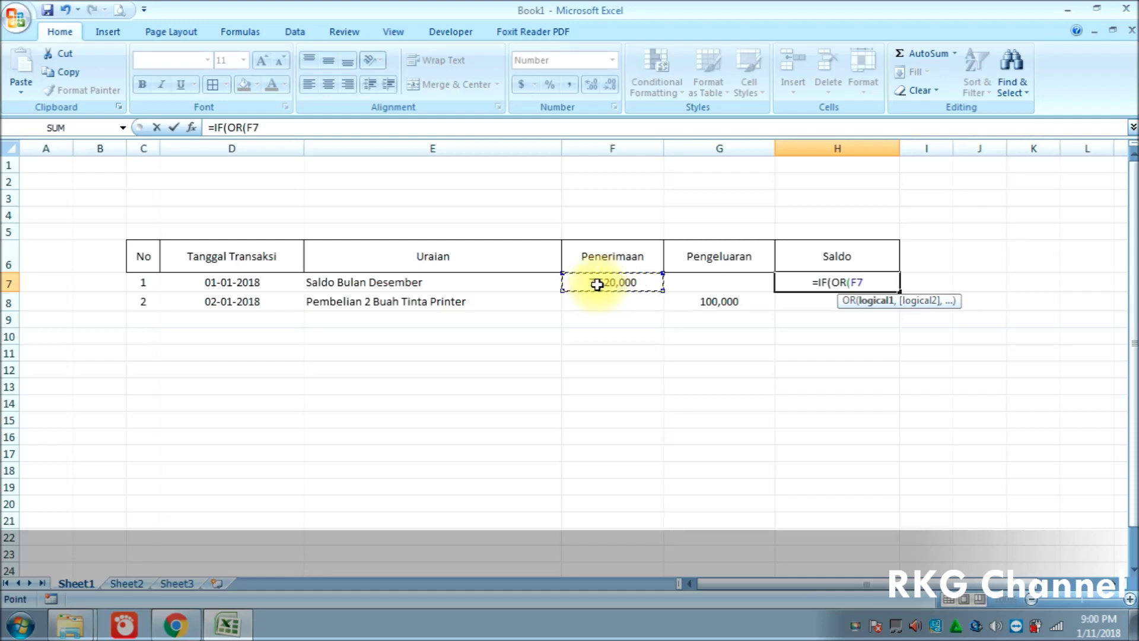
{"action": "type", "text": "<>"}
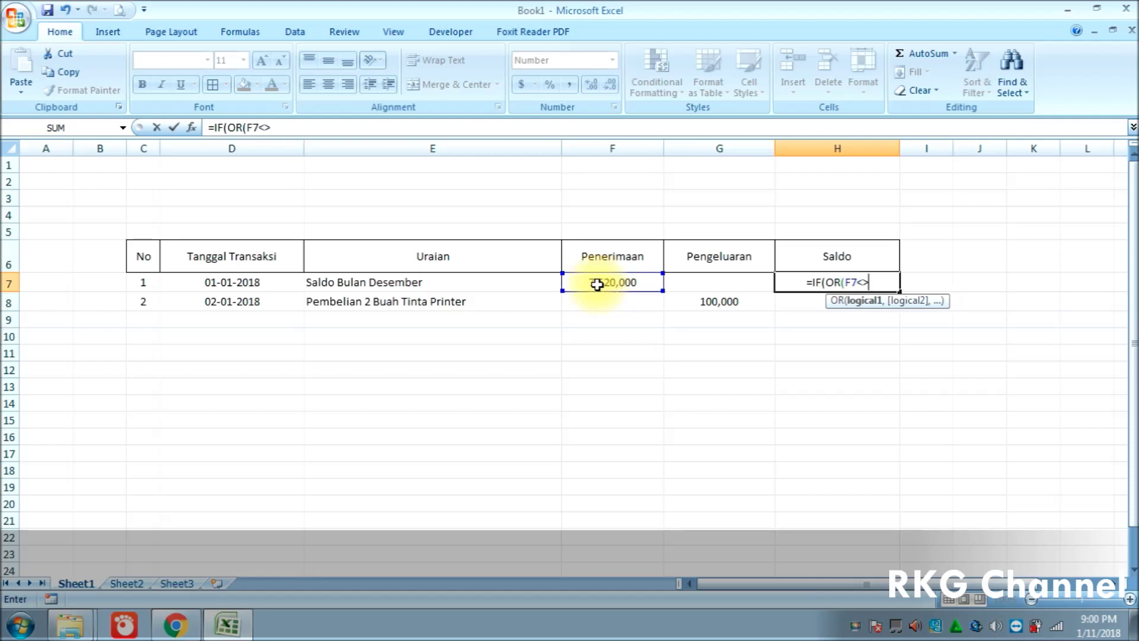
{"action": "type", "text": "0;"}
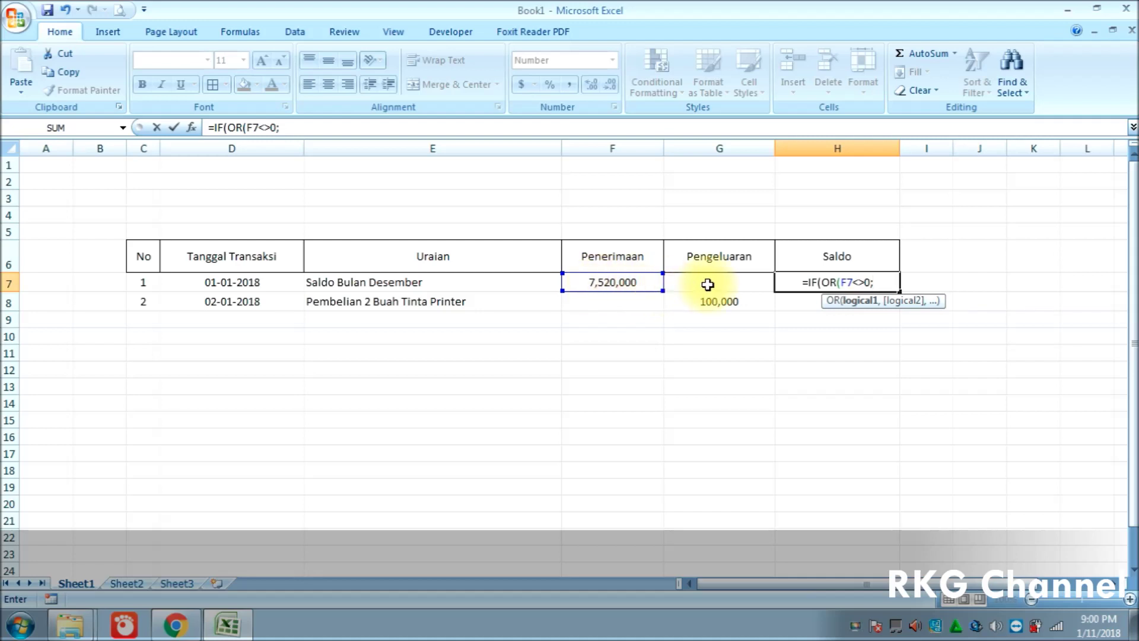
{"action": "key", "text": "Return"}
{"action": "left_click", "coordinate": [559, 365]}
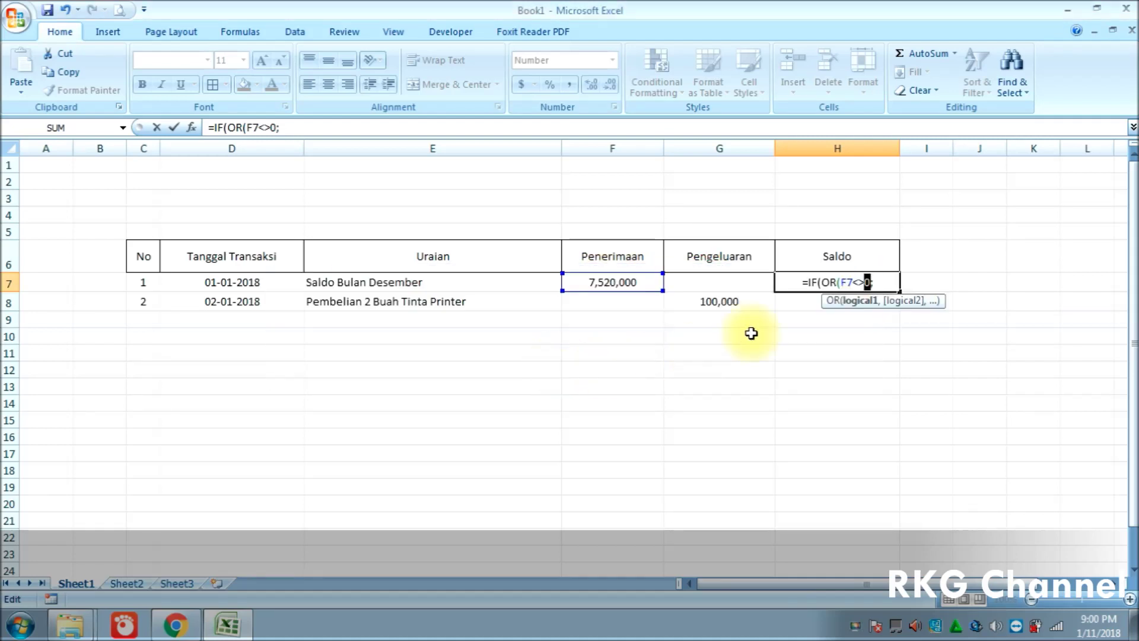
{"action": "key", "text": "BackSpace"}
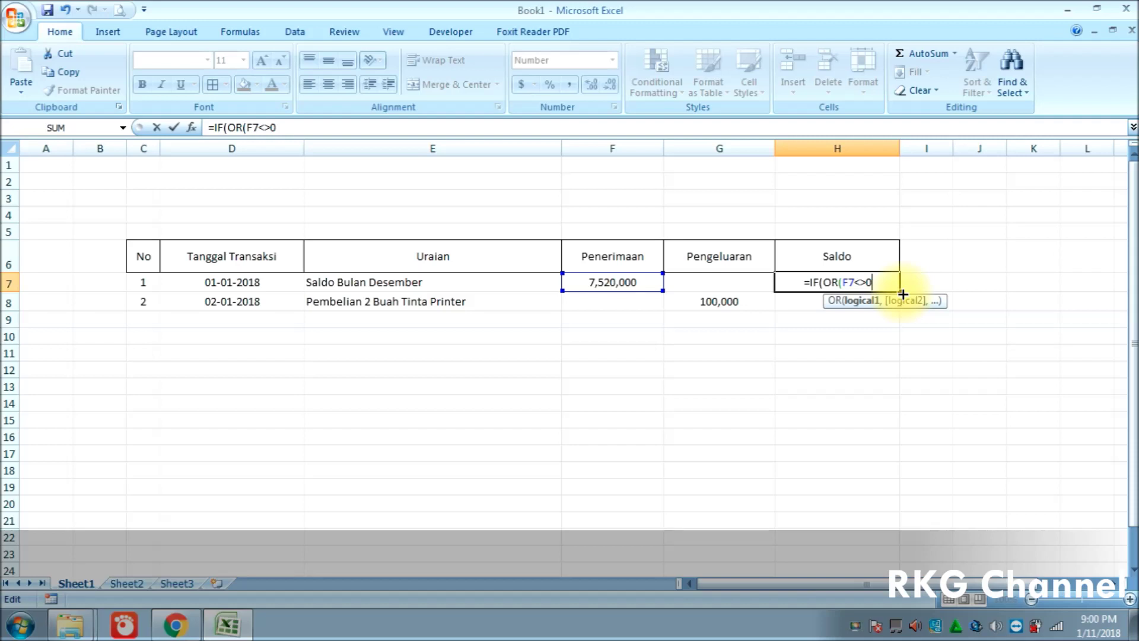
{"action": "type", "text": ","}
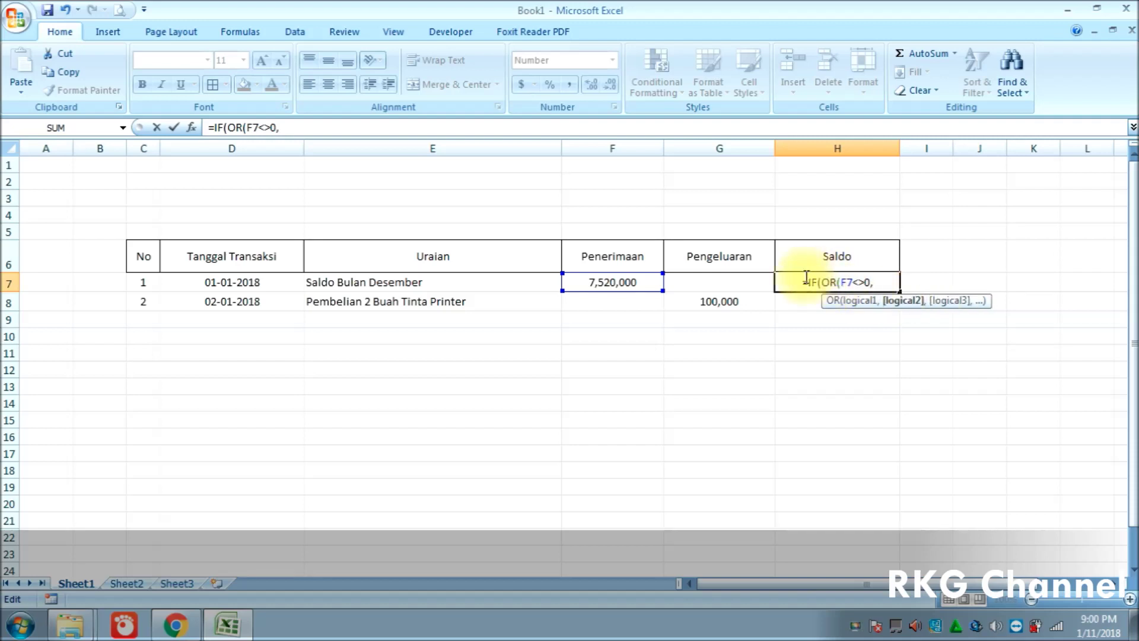
{"action": "left_click", "coordinate": [737, 279]}
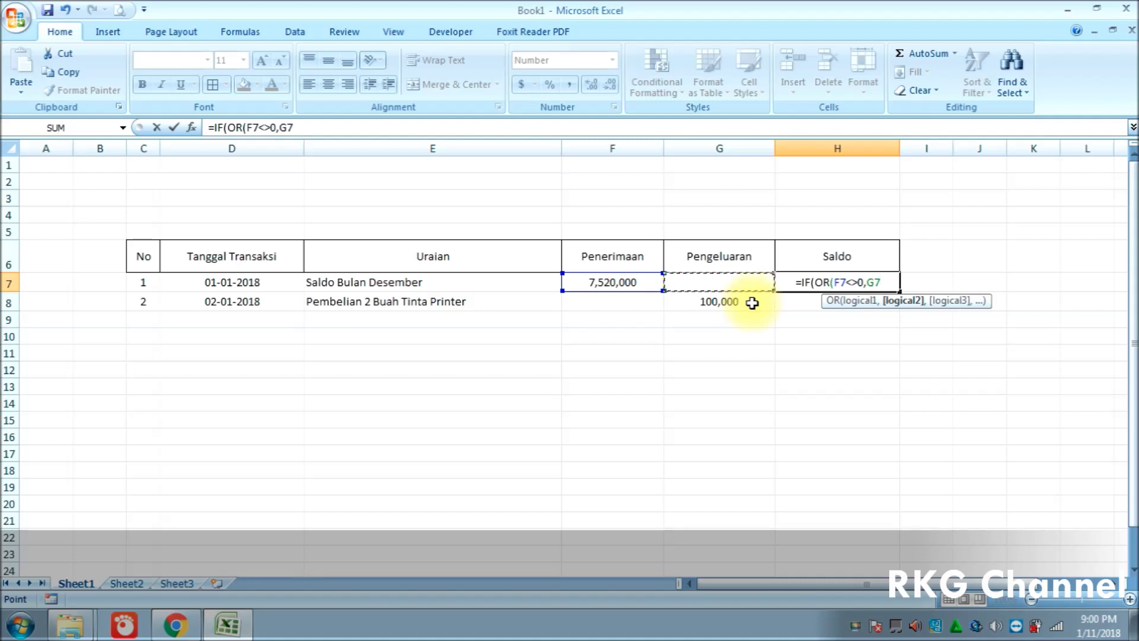
{"action": "type", "text": "<>"}
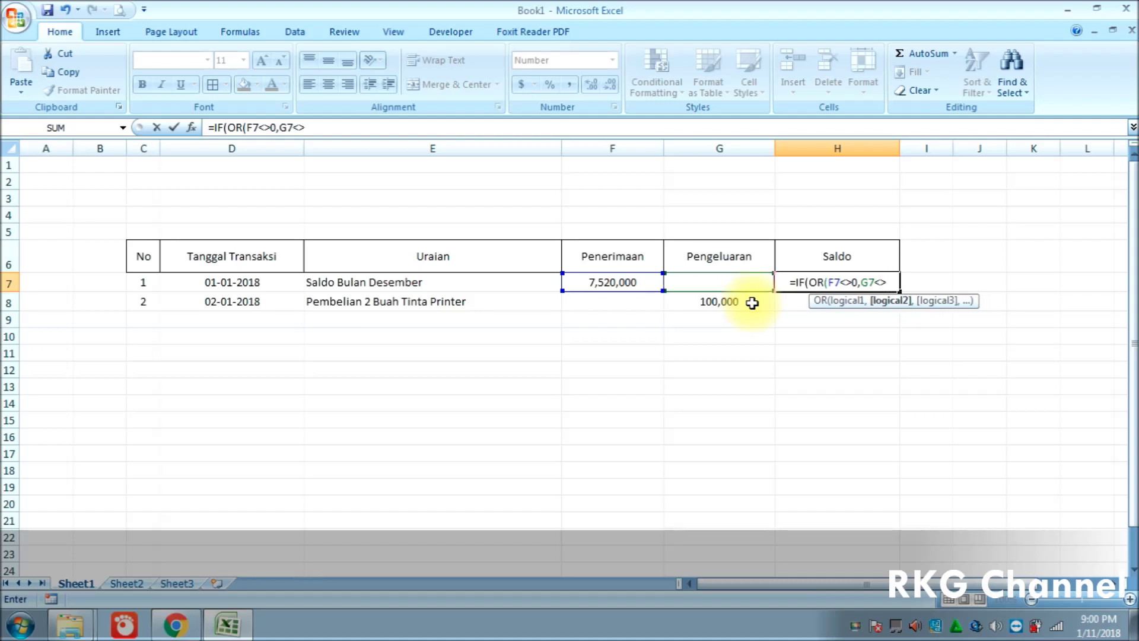
{"action": "type", "text": "0"}
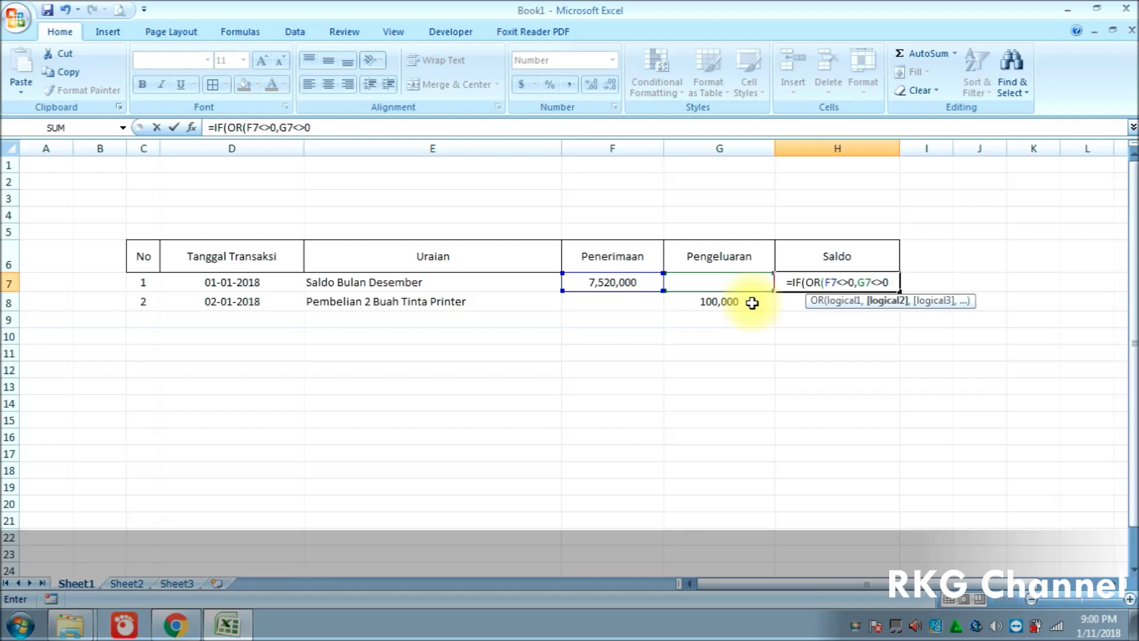
{"action": "type", "text": ")"}
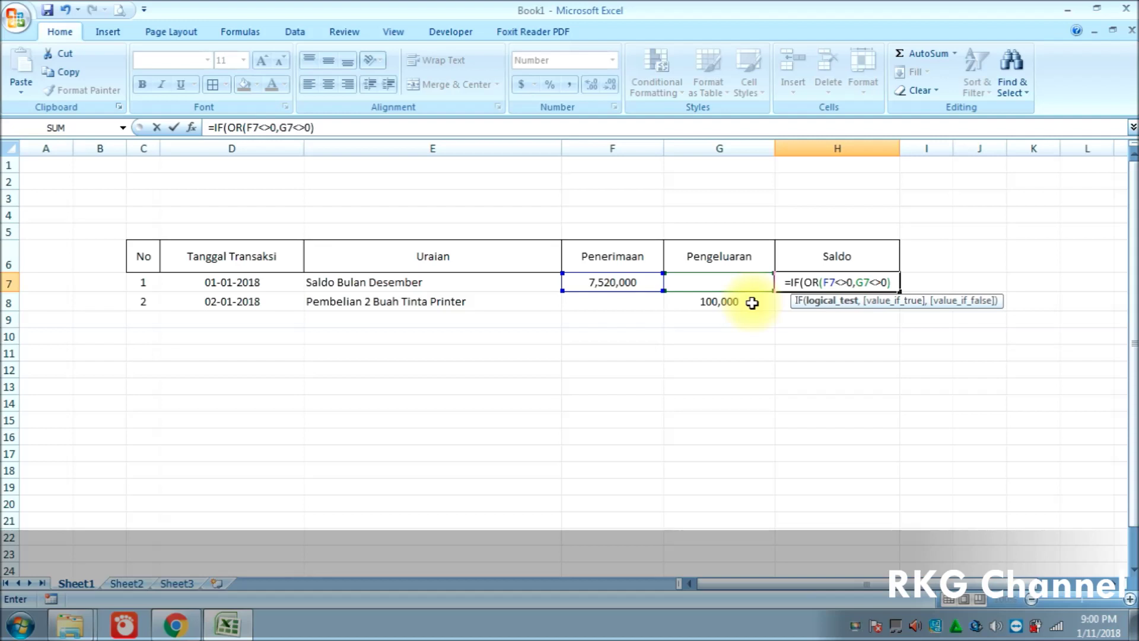
{"action": "type", "text": ","}
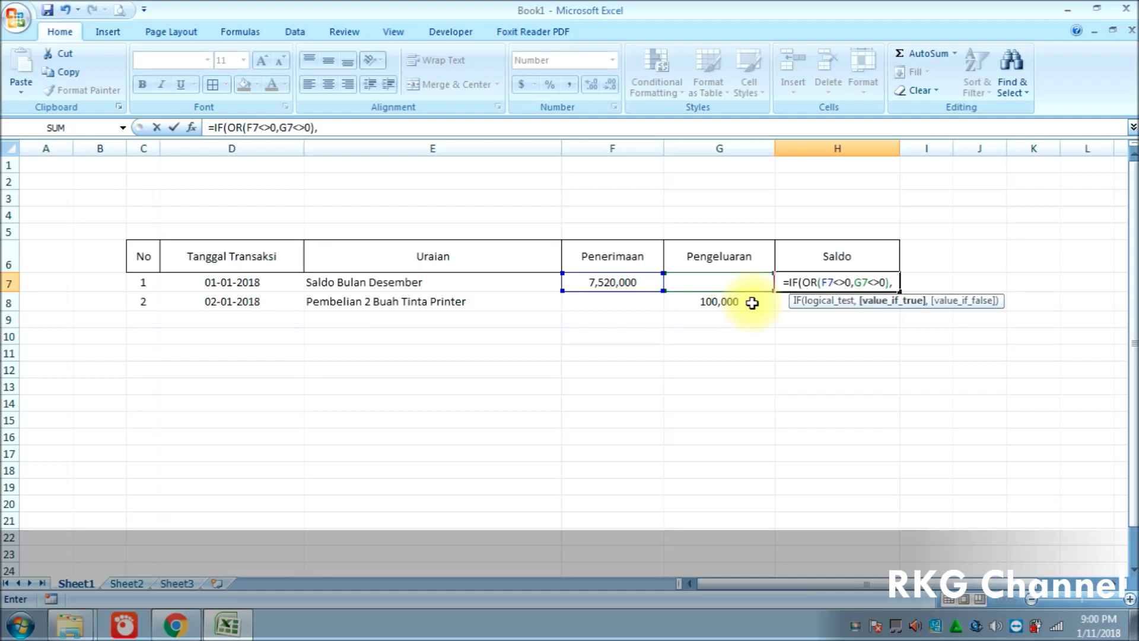
{"action": "type", "text": "SUM("}
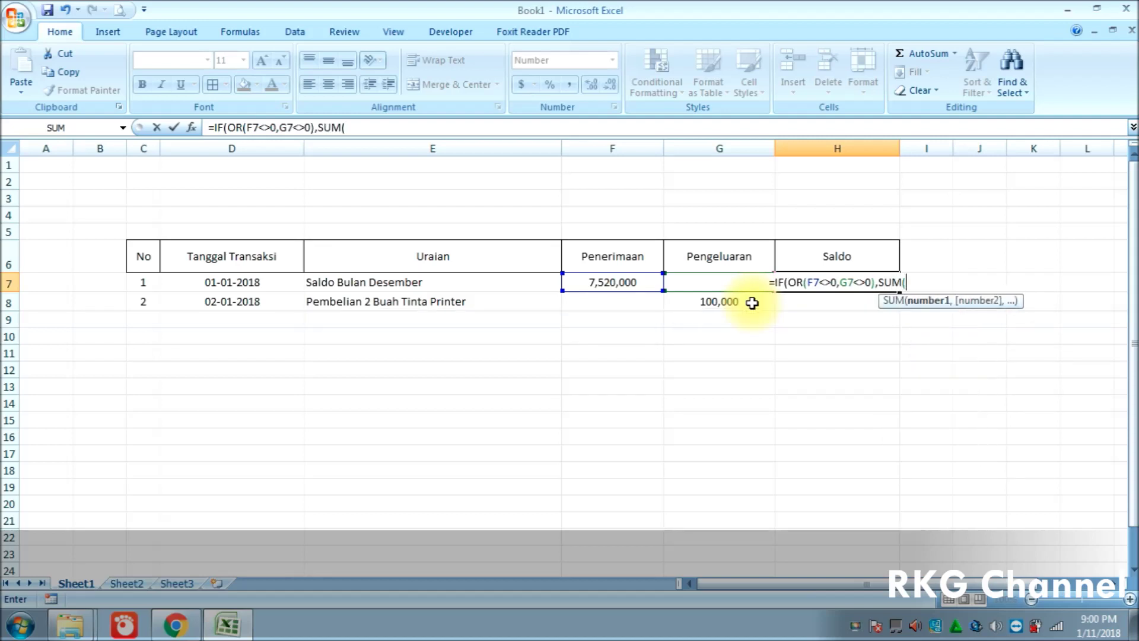
Step: Build the receipts part of the H7 Saldo formula, SUM(F$7:F7)-SUM(
{"action": "left_click", "coordinate": [636, 281]}
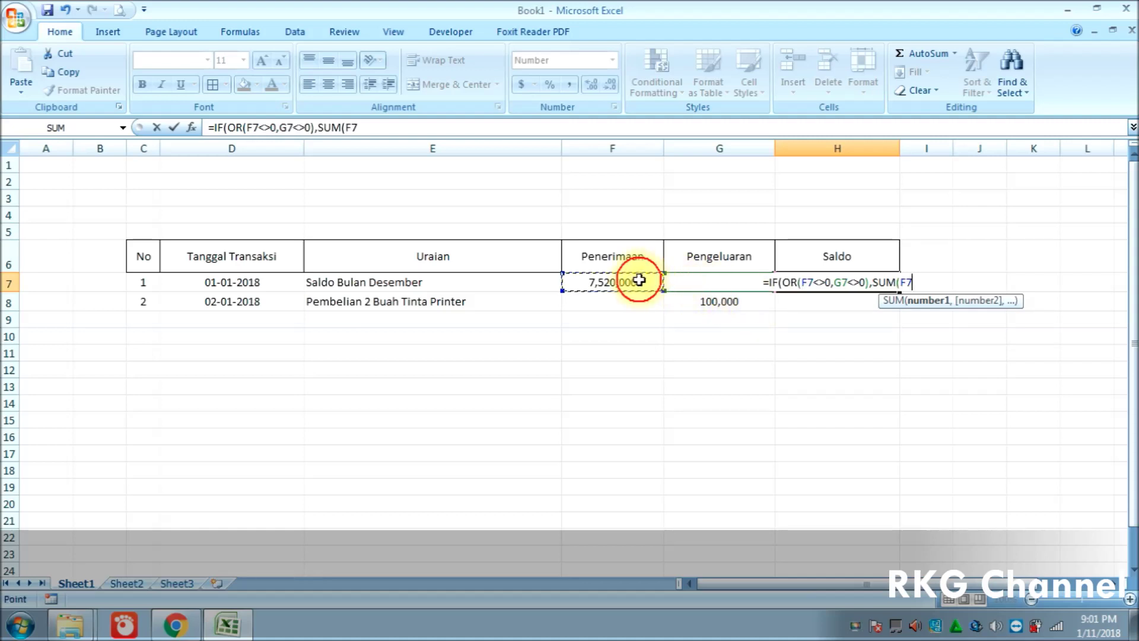
{"action": "left_click", "coordinate": [353, 127]}
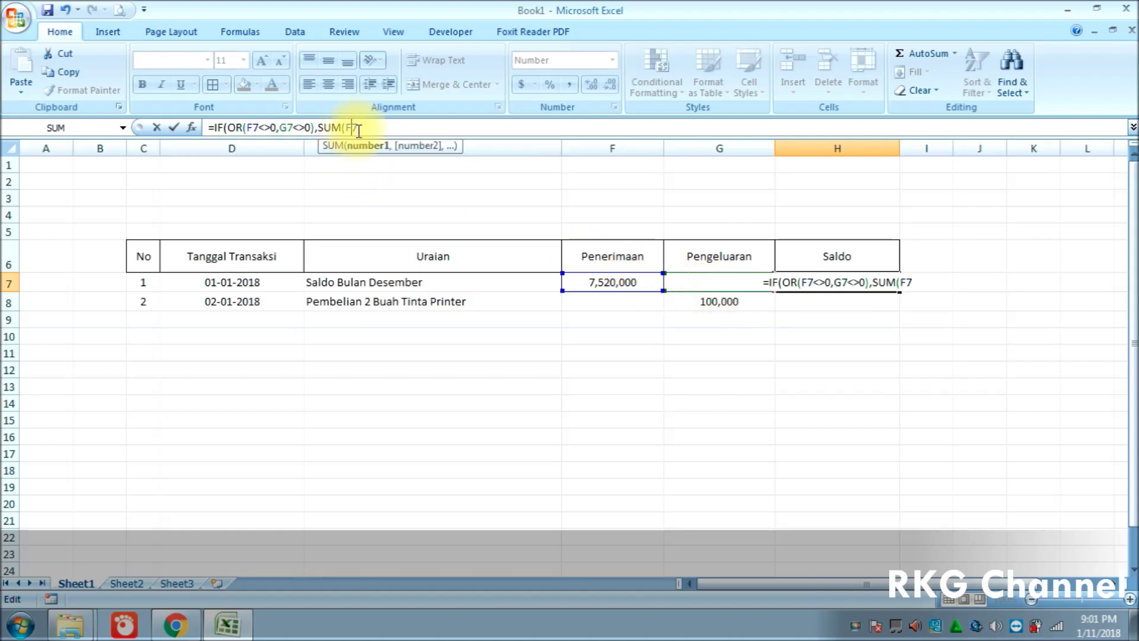
{"action": "type", "text": "$7"}
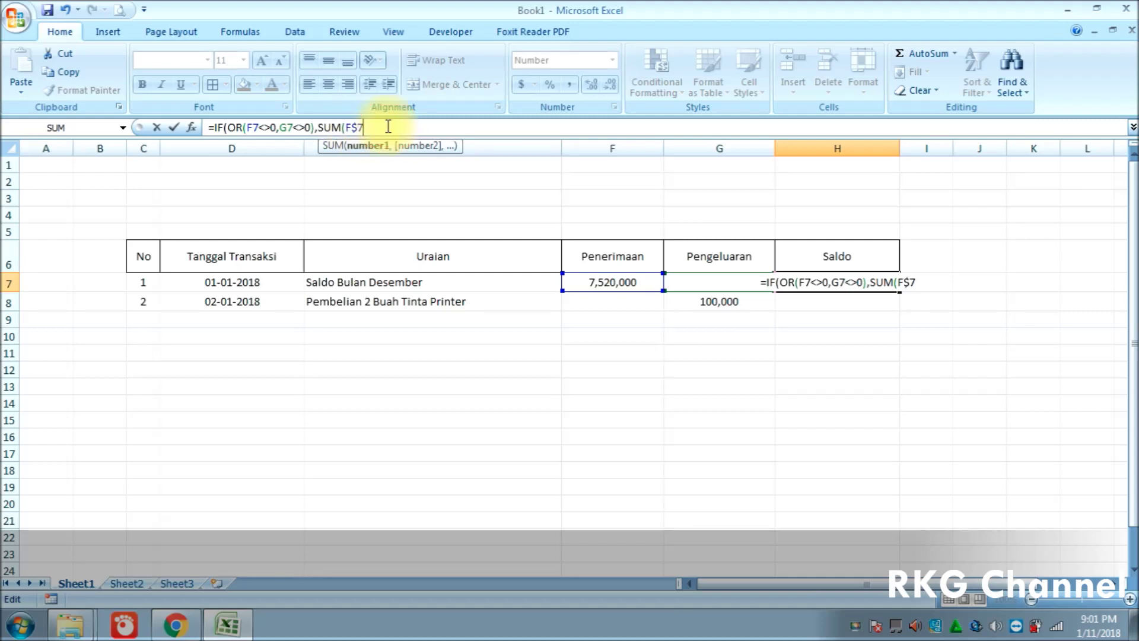
{"action": "type", "text": ":"}
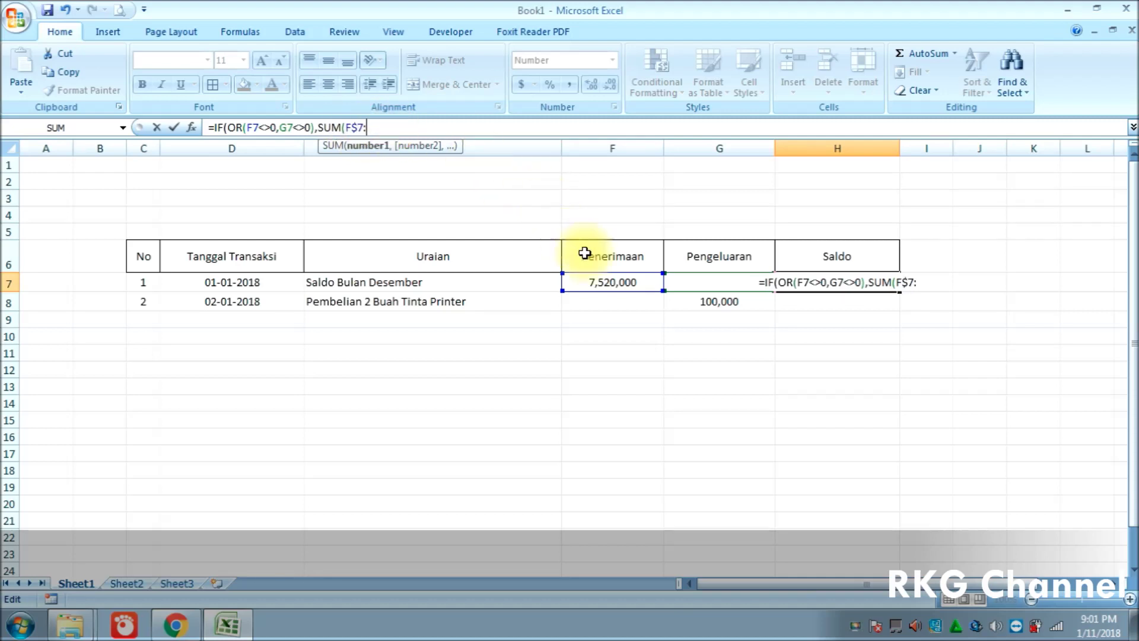
{"action": "left_click", "coordinate": [618, 283]}
{"action": "type", "text": ")-"}
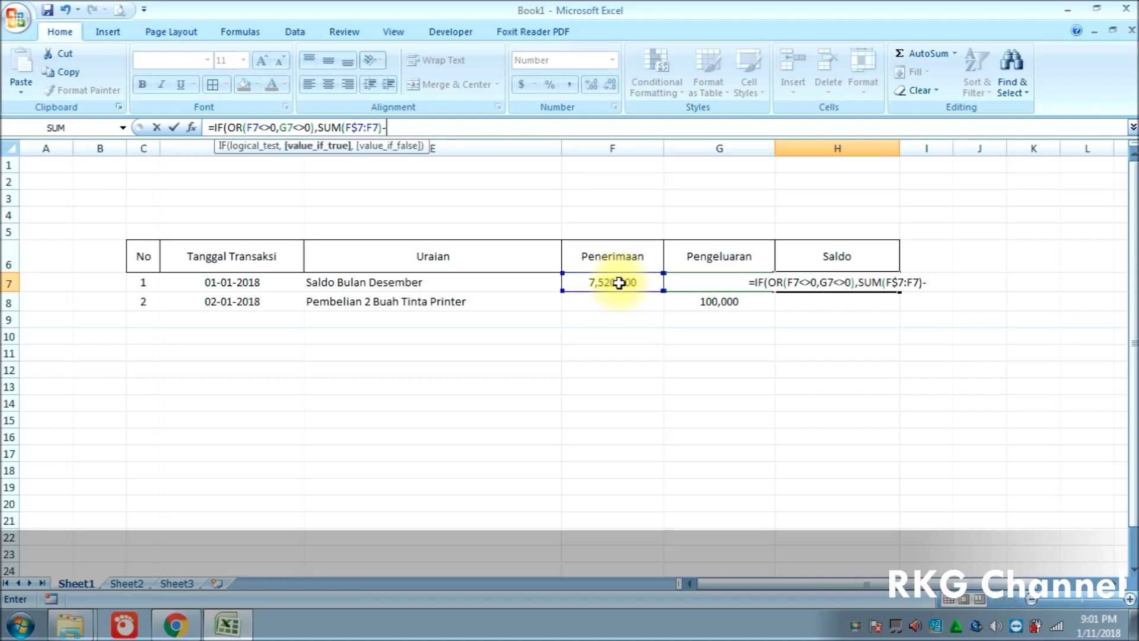
{"action": "type", "text": "SUM("}
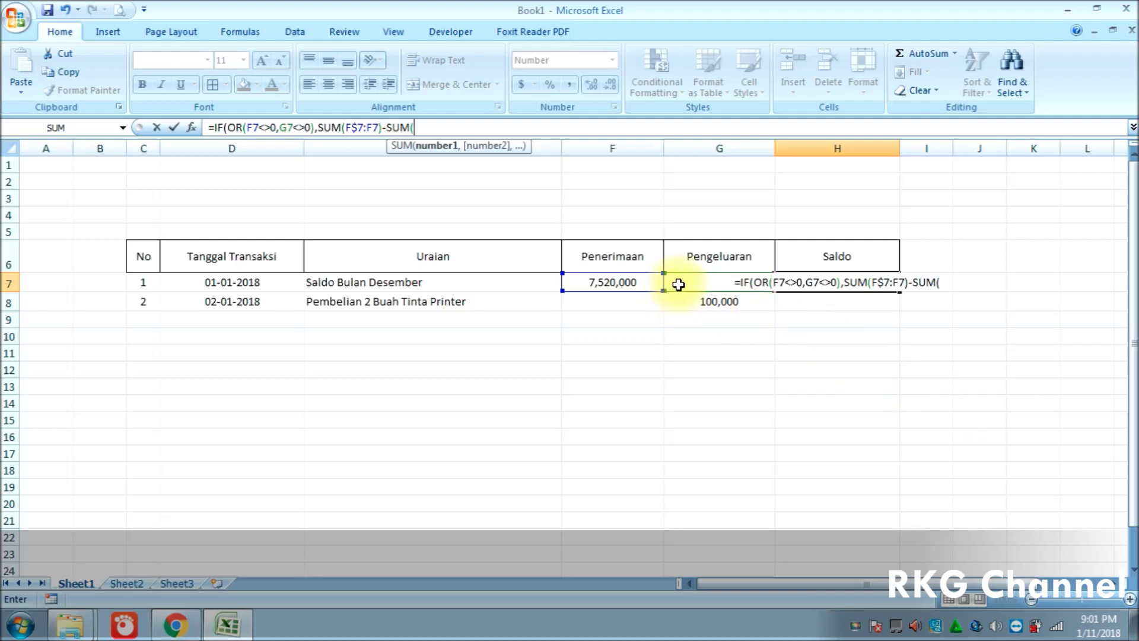
Step: Finish H7 as =IF(OR(F7<>0,G7<>0),SUM(F$7:F7)-SUM(G$7:G7),0), showing 7,520,000
{"action": "left_click", "coordinate": [679, 284]}
{"action": "left_click", "coordinate": [420, 128]}
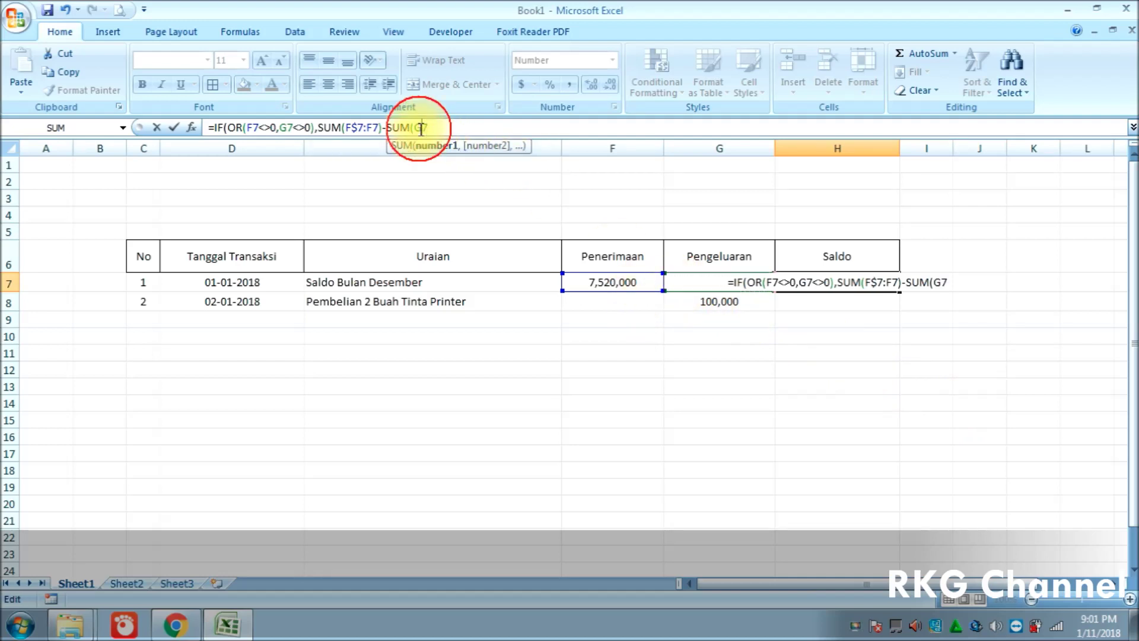
{"action": "type", "text": "$7"}
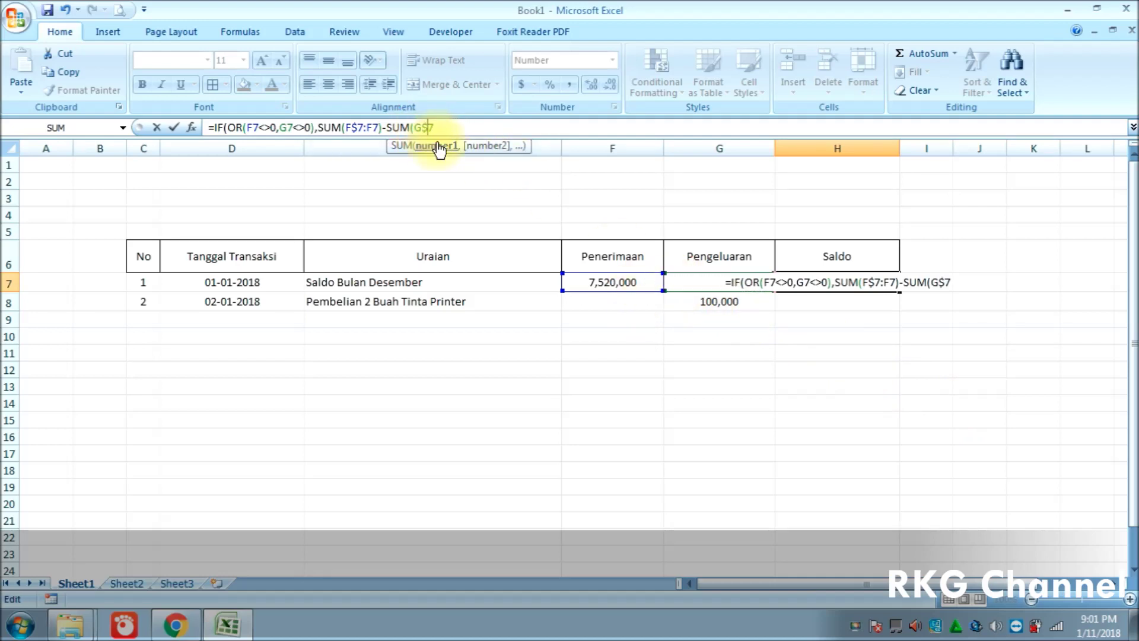
{"action": "type", "text": ":"}
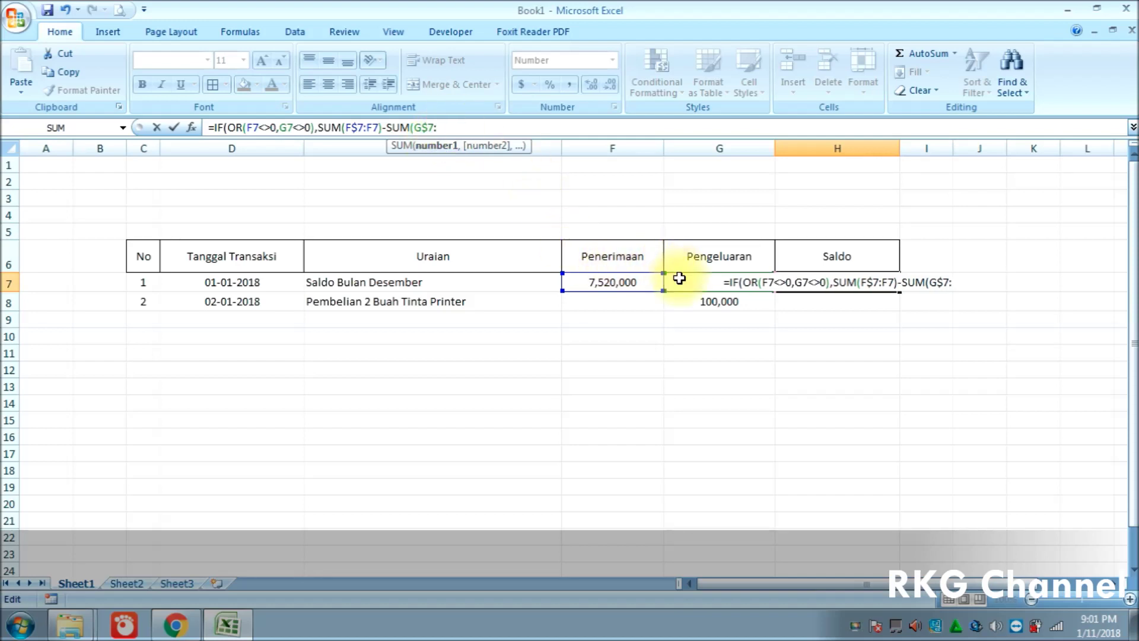
{"action": "left_click", "coordinate": [679, 284]}
{"action": "type", "text": "))"}
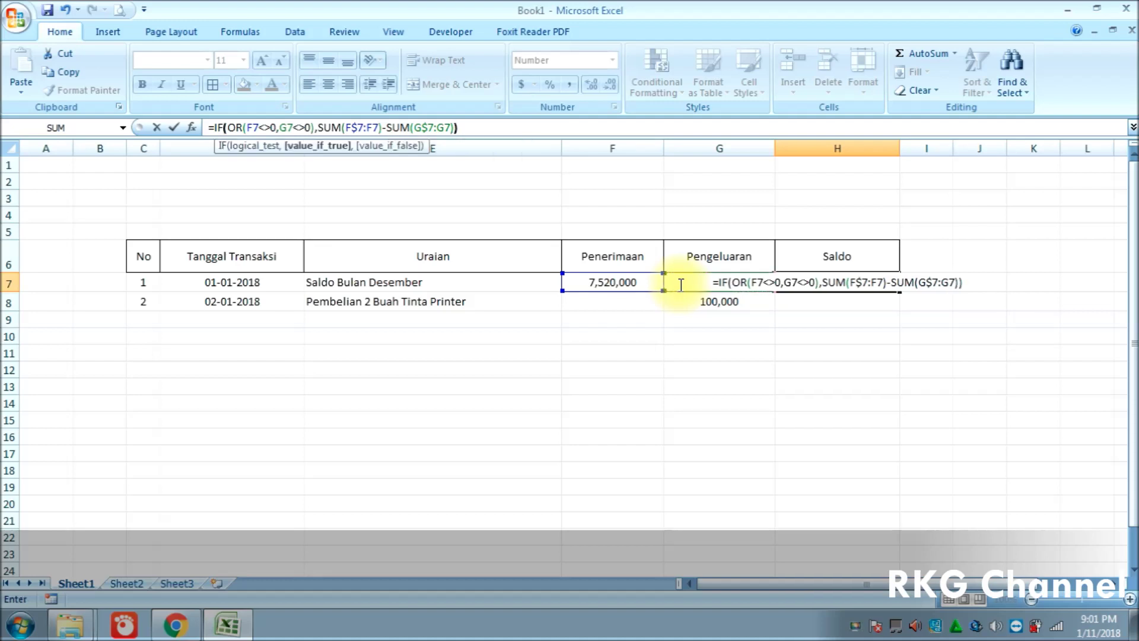
{"action": "key", "text": "BackSpace"}
{"action": "type", "text": ",0)"}
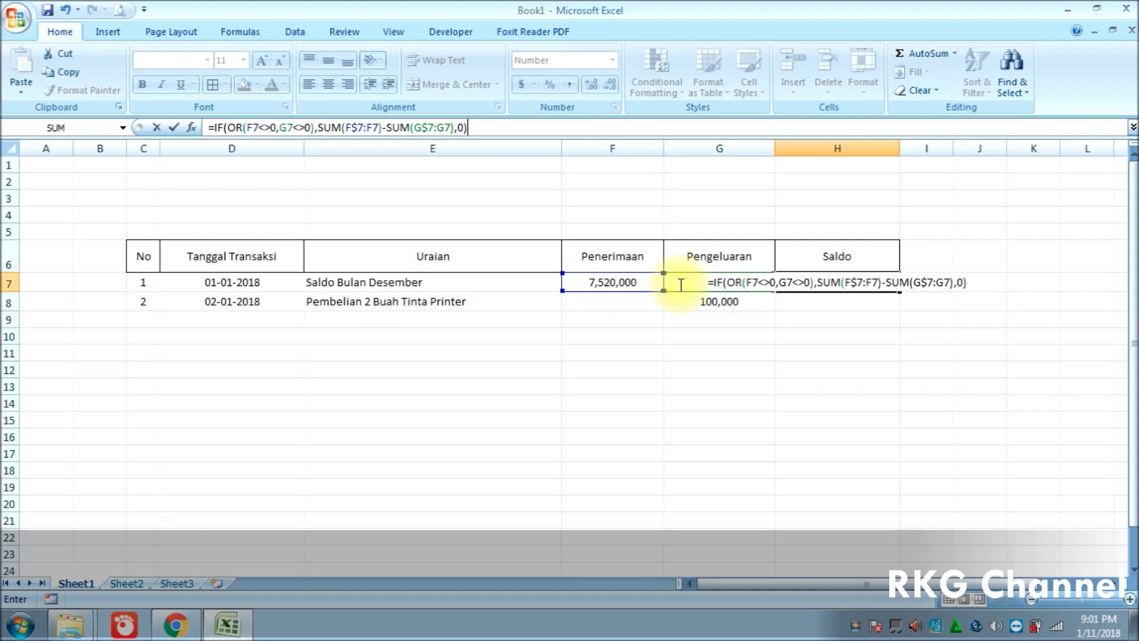
{"action": "key", "text": "Return"}
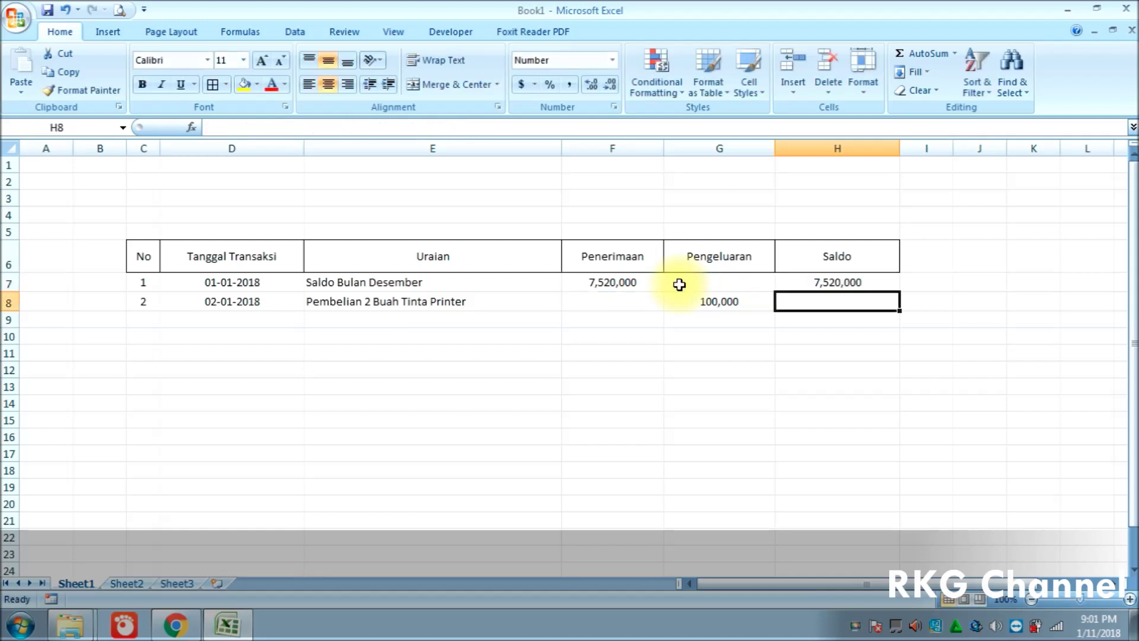
{"action": "left_click", "coordinate": [839, 284]}
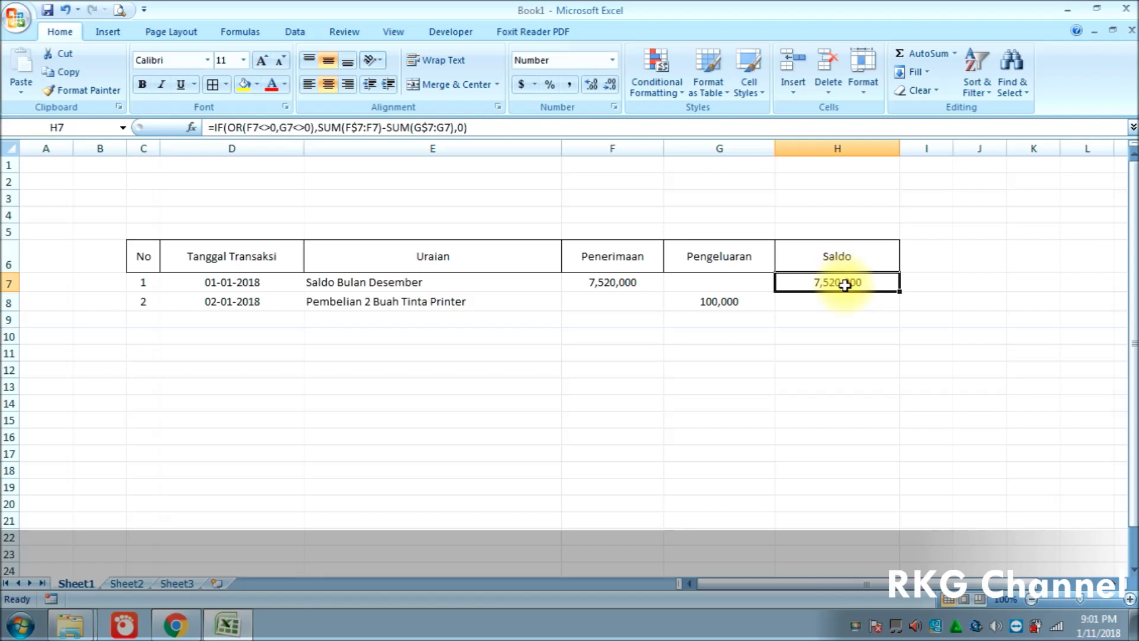
{"action": "left_click", "coordinate": [913, 318]}
{"action": "left_click", "coordinate": [794, 284]}
{"action": "left_click_drag", "start_coordinate": [148, 285], "coordinate": [812, 284]}
{"action": "left_click_drag", "start_coordinate": [142, 286], "coordinate": [819, 282]}
{"action": "left_click", "coordinate": [783, 300]}
{"action": "left_click", "coordinate": [719, 300]}
{"action": "left_click", "coordinate": [483, 300]}
{"action": "left_click", "coordinate": [215, 306]}
{"action": "left_click", "coordinate": [149, 283]}
{"action": "left_click", "coordinate": [368, 283]}
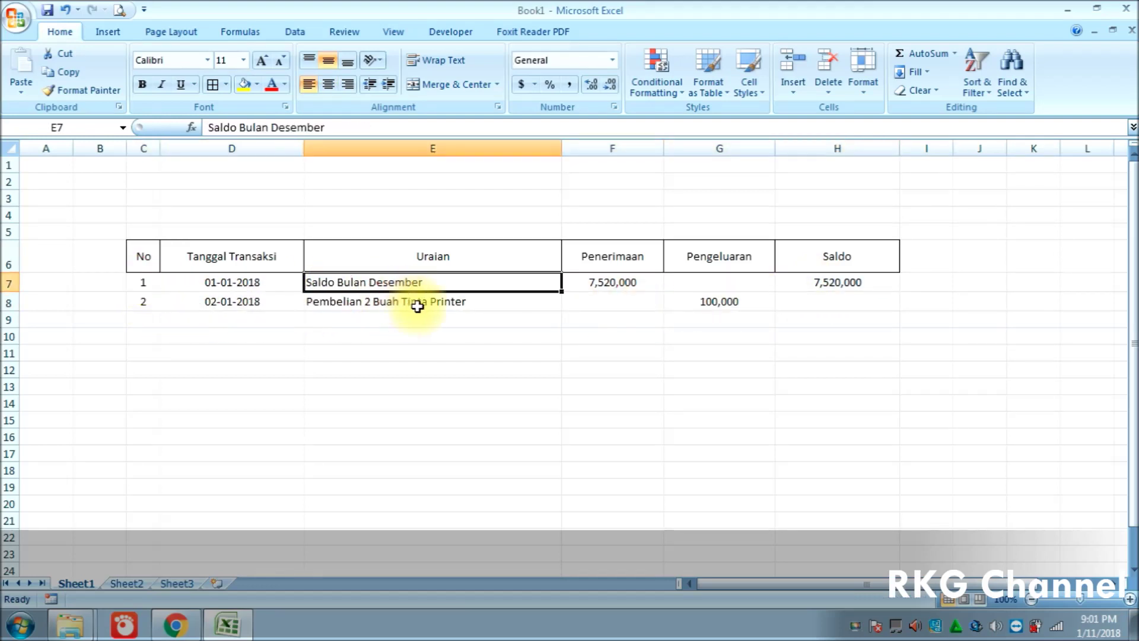
{"action": "left_click", "coordinate": [420, 301]}
{"action": "left_click", "coordinate": [706, 302]}
{"action": "left_click", "coordinate": [829, 300]}
{"action": "left_click", "coordinate": [857, 283]}
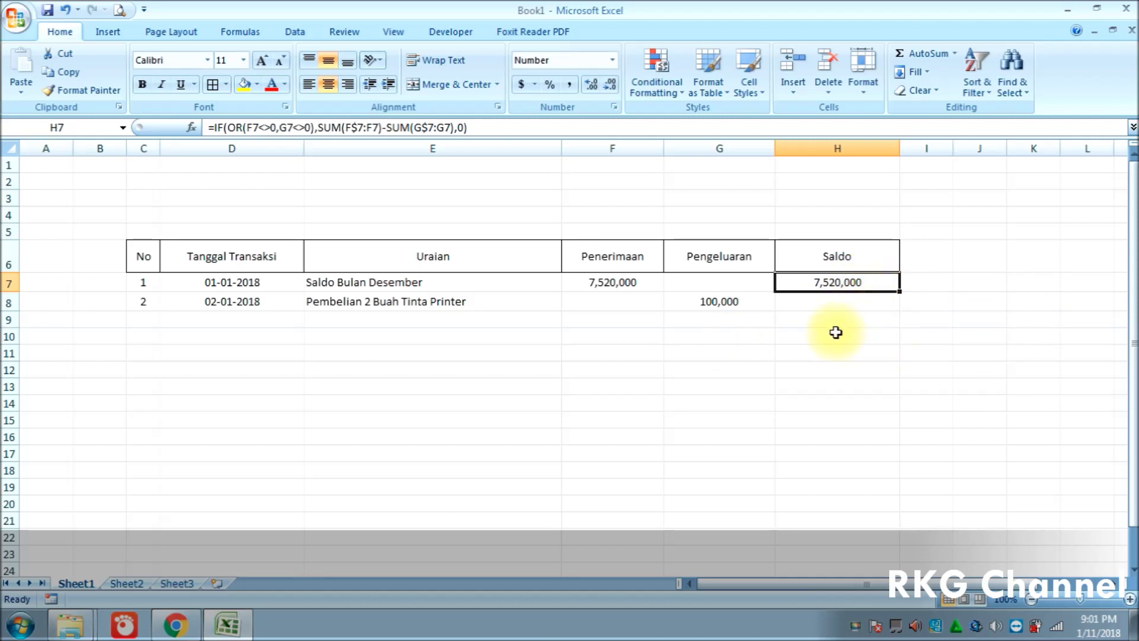
{"action": "left_click", "coordinate": [732, 303]}
{"action": "left_click", "coordinate": [611, 296]}
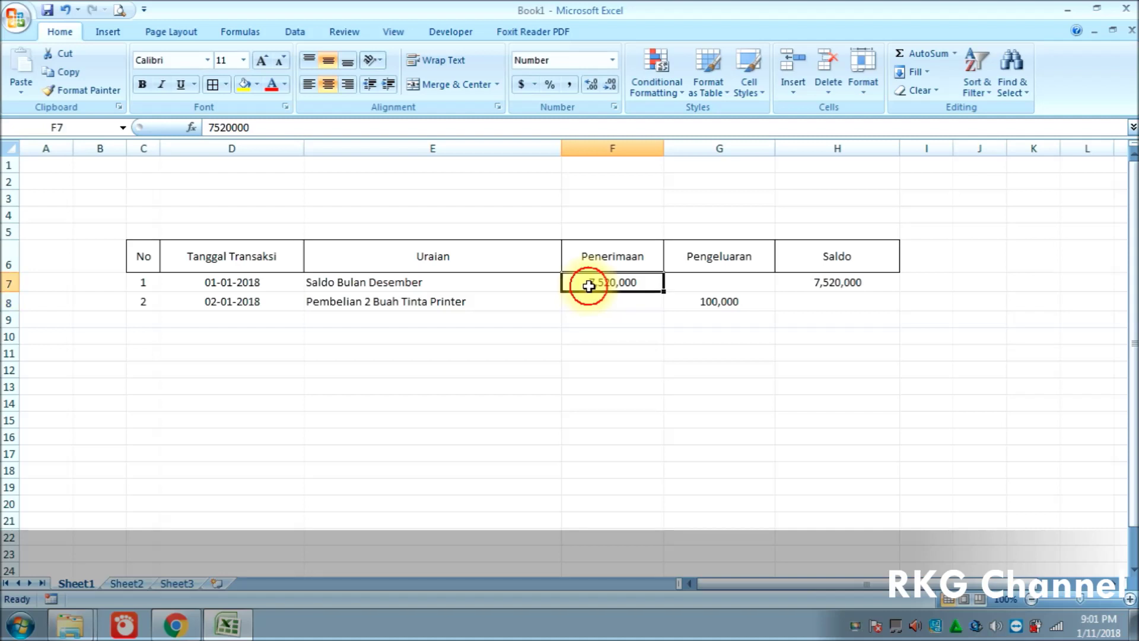
{"action": "left_click", "coordinate": [808, 282]}
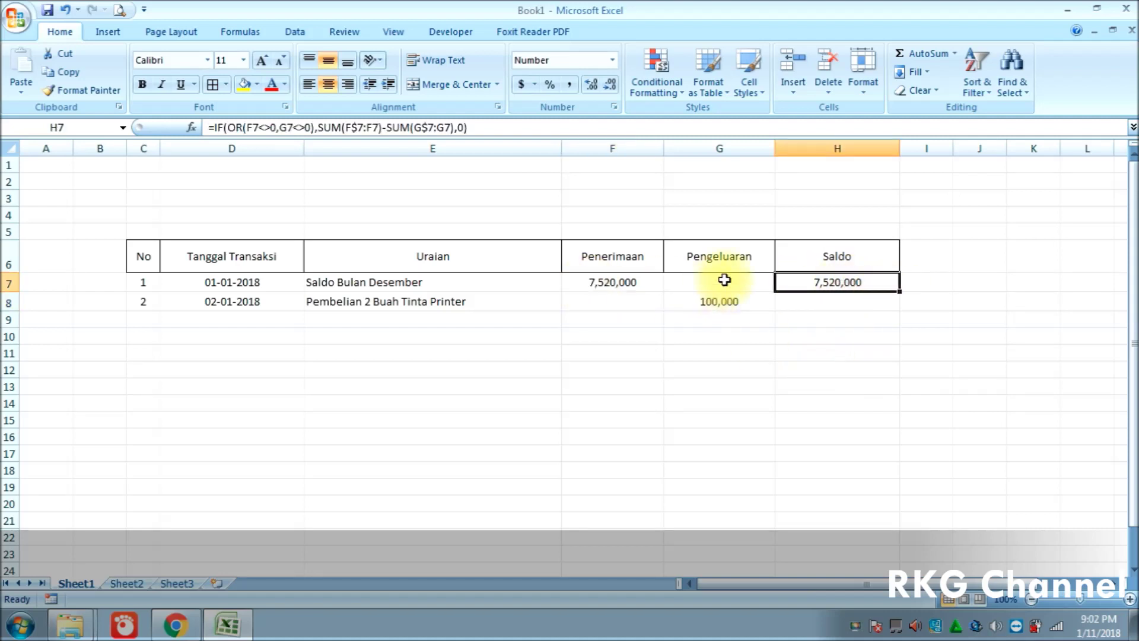
{"action": "left_click", "coordinate": [742, 299]}
{"action": "left_click", "coordinate": [837, 283]}
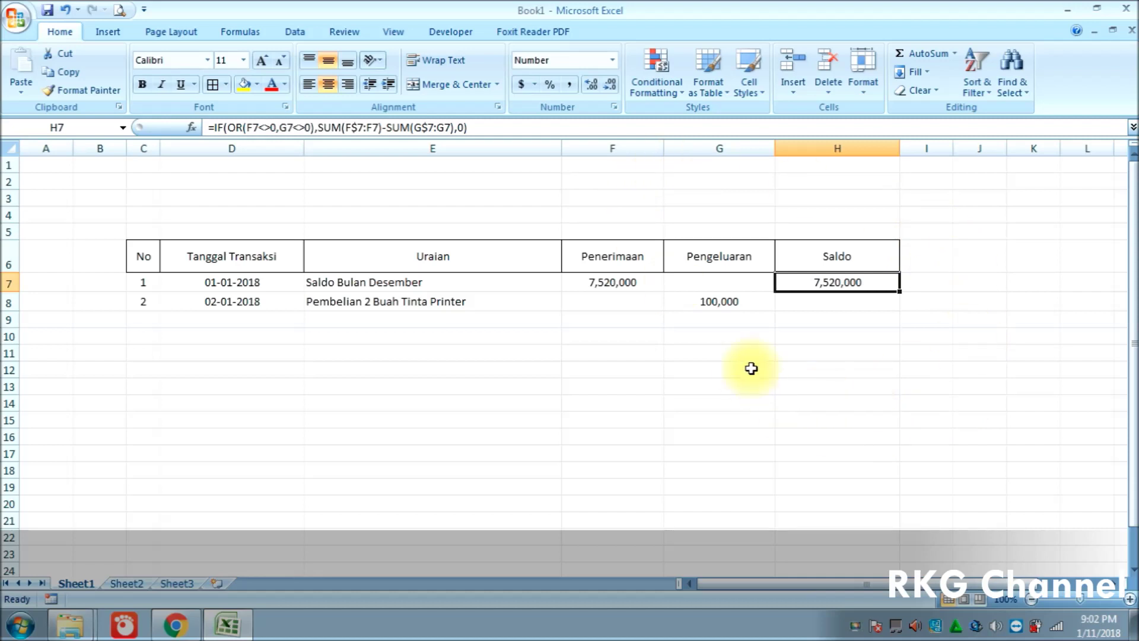
{"action": "left_click", "coordinate": [725, 334]}
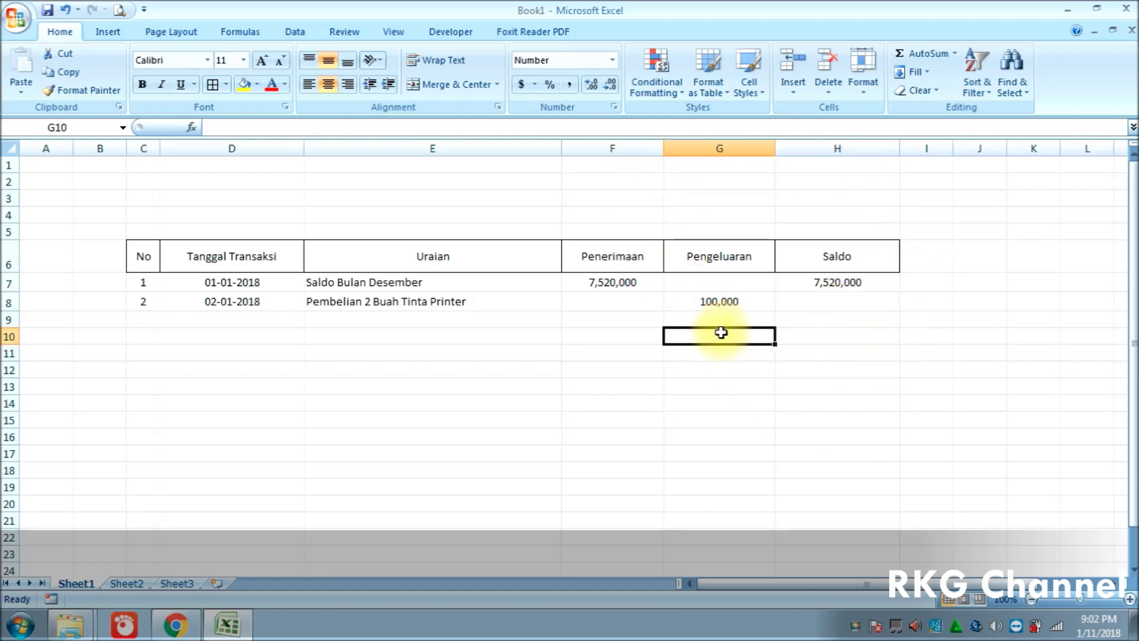
{"action": "left_click", "coordinate": [811, 288]}
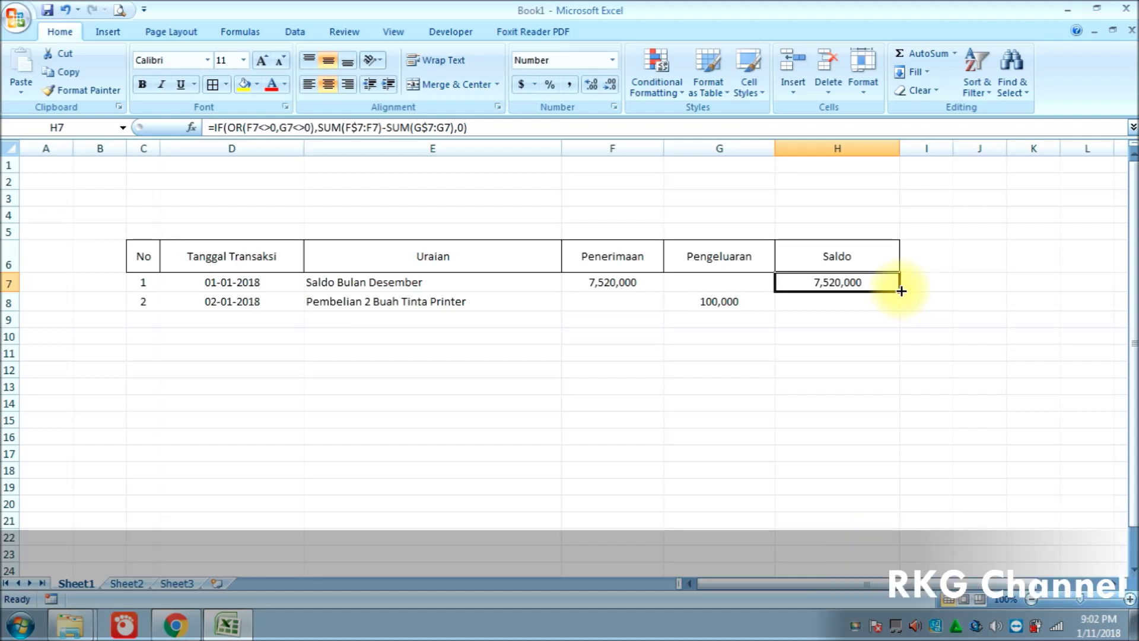
{"action": "left_click_drag", "start_coordinate": [901, 290], "coordinate": [901, 290]}
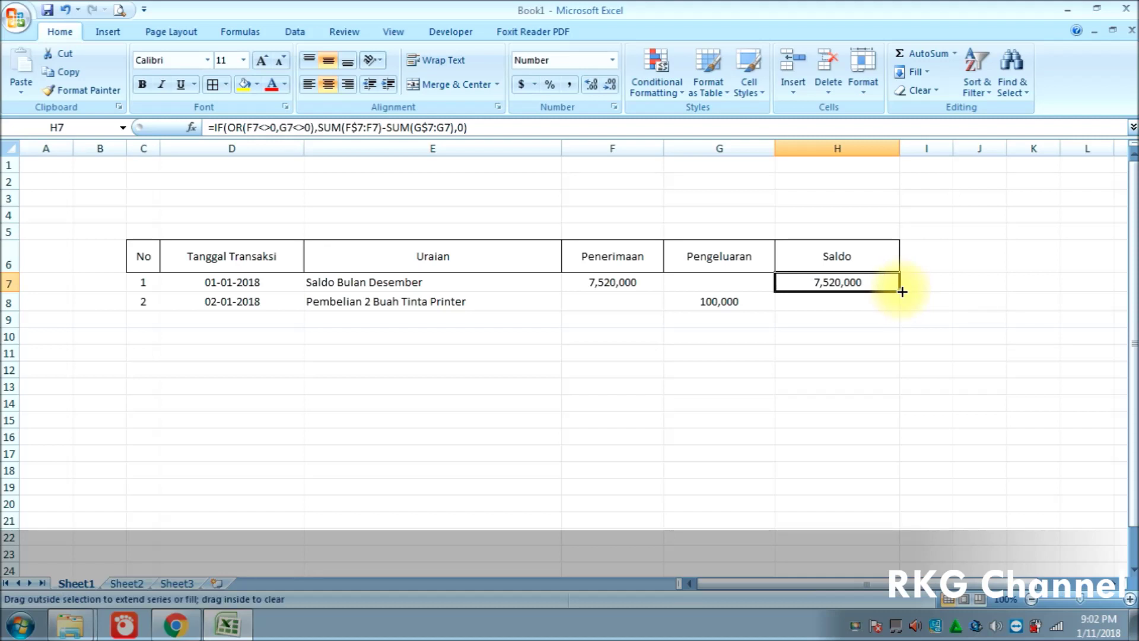
{"action": "left_click_drag", "start_coordinate": [901, 291], "coordinate": [875, 458]}
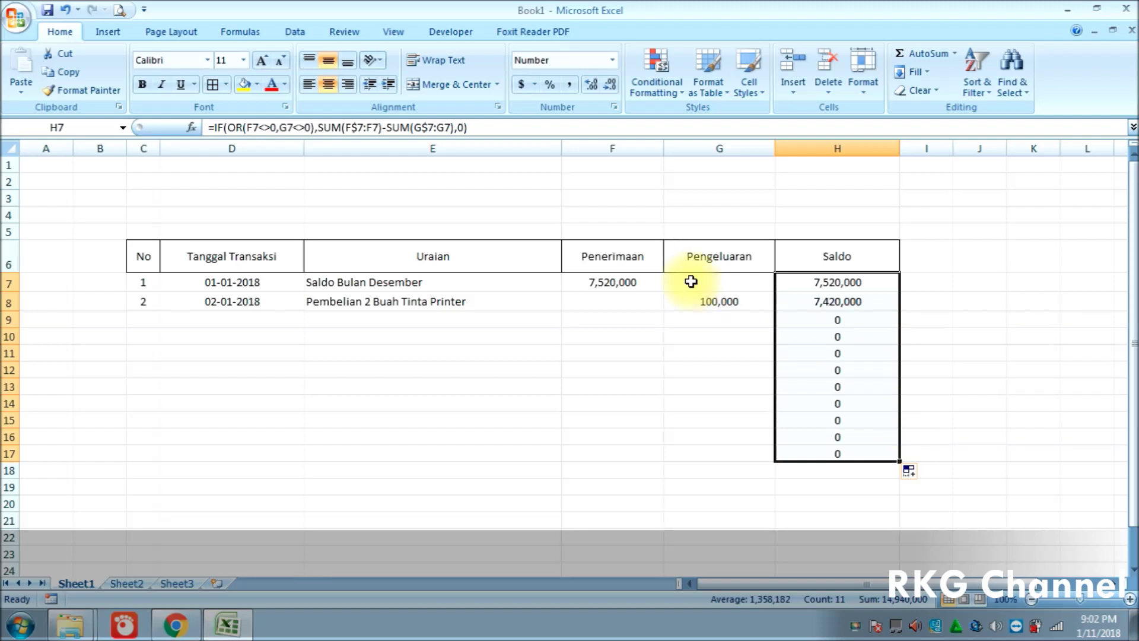
{"action": "left_click", "coordinate": [718, 301]}
{"action": "left_click", "coordinate": [593, 303]}
{"action": "left_click", "coordinate": [715, 305]}
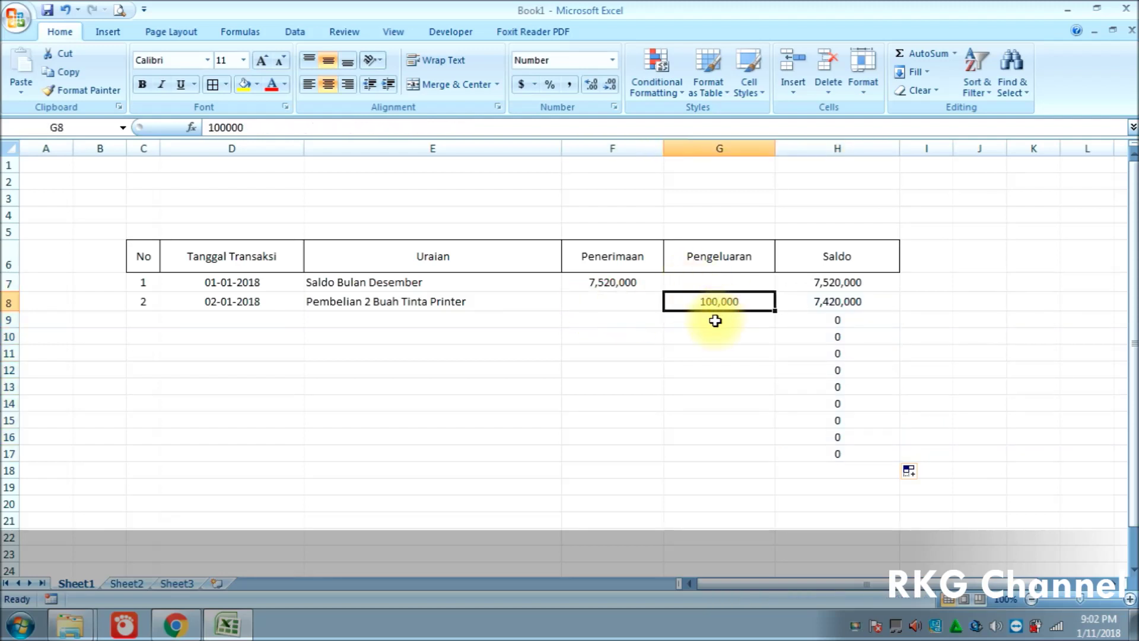
{"action": "left_click", "coordinate": [657, 301]}
{"action": "left_click", "coordinate": [647, 288]}
{"action": "left_click", "coordinate": [814, 282]}
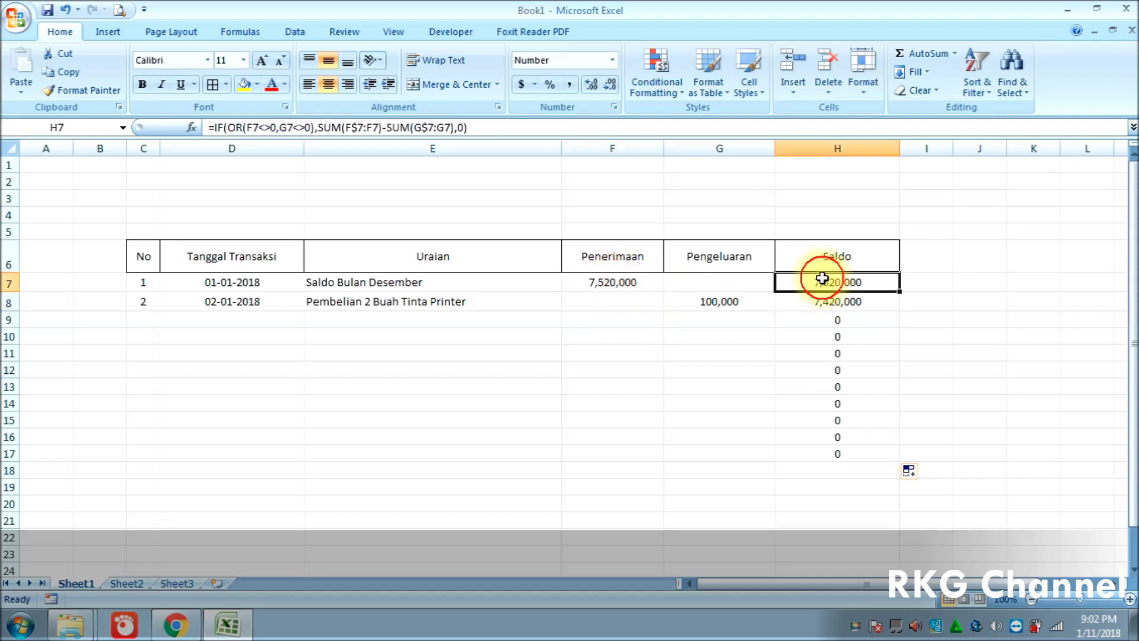
{"action": "left_click", "coordinate": [611, 285]}
{"action": "left_click", "coordinate": [819, 289]}
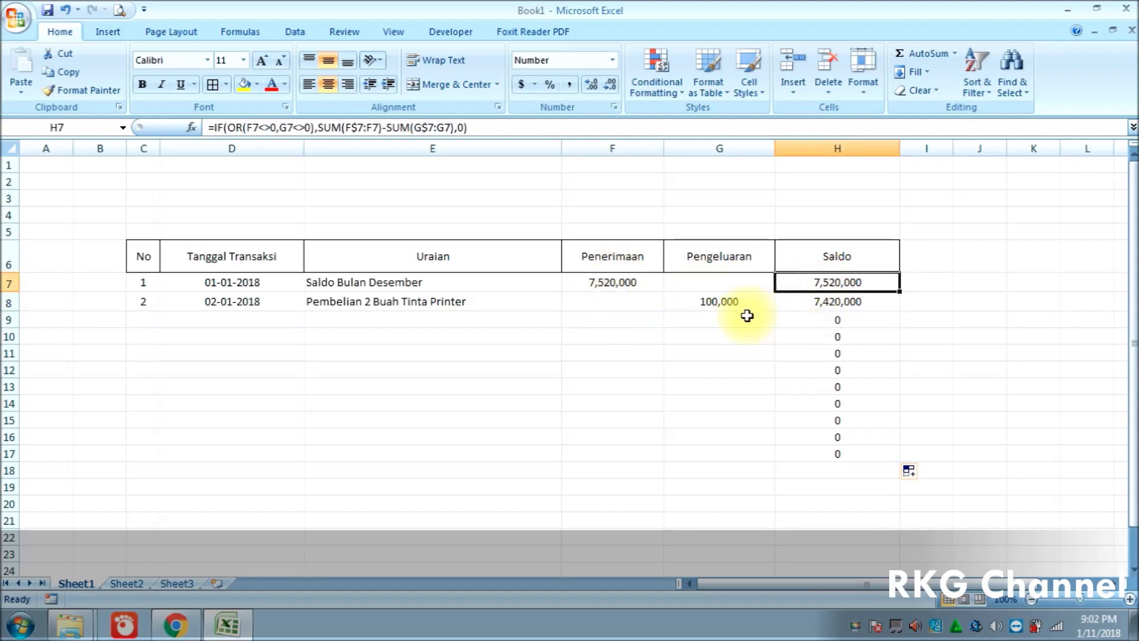
{"action": "left_click", "coordinate": [683, 320]}
{"action": "left_click", "coordinate": [702, 301]}
{"action": "left_click", "coordinate": [701, 328]}
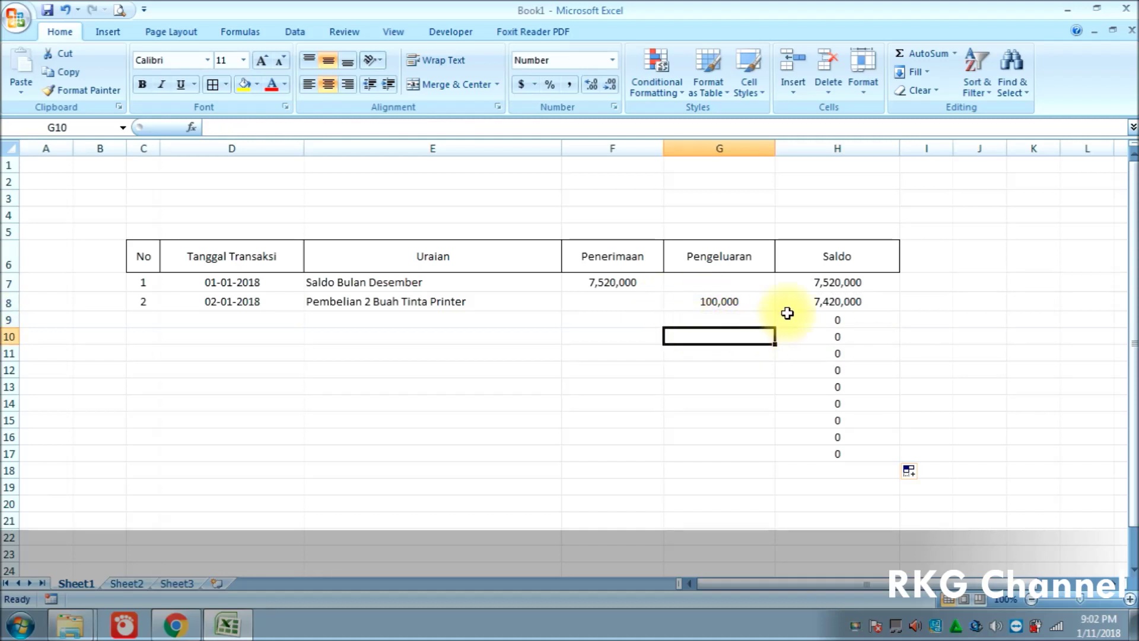
{"action": "left_click", "coordinate": [795, 303]}
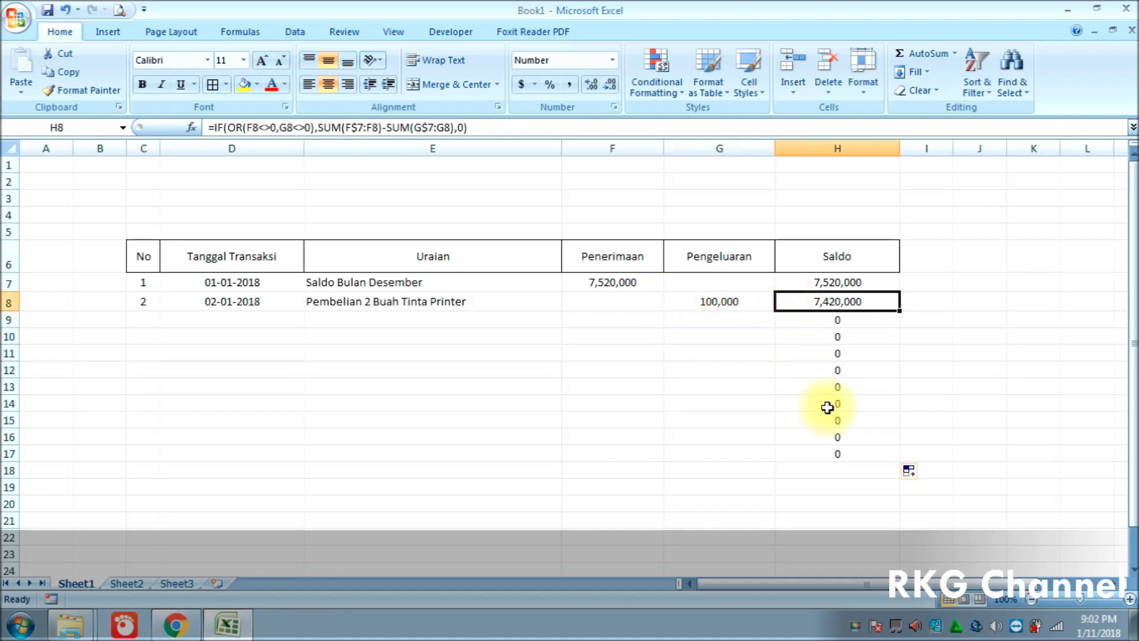
{"action": "left_click", "coordinate": [821, 486]}
{"action": "left_click", "coordinate": [626, 489]}
{"action": "left_click", "coordinate": [380, 486]}
{"action": "left_click", "coordinate": [241, 481]}
{"action": "left_click", "coordinate": [133, 481]}
{"action": "left_click", "coordinate": [249, 486]}
{"action": "left_click", "coordinate": [451, 487]}
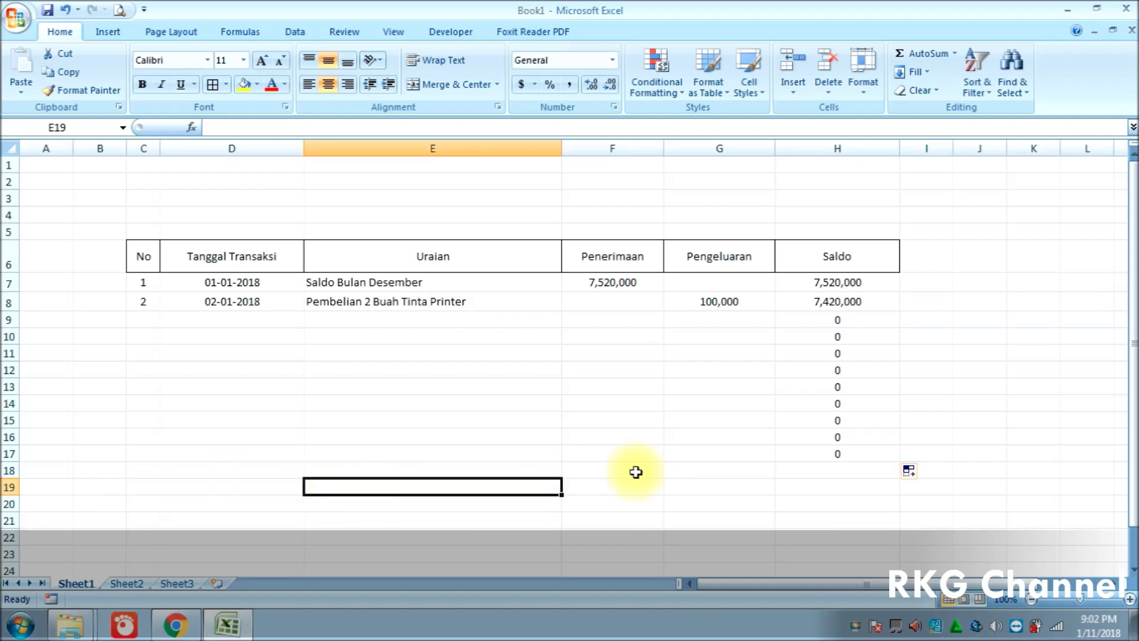
{"action": "left_click", "coordinate": [679, 484]}
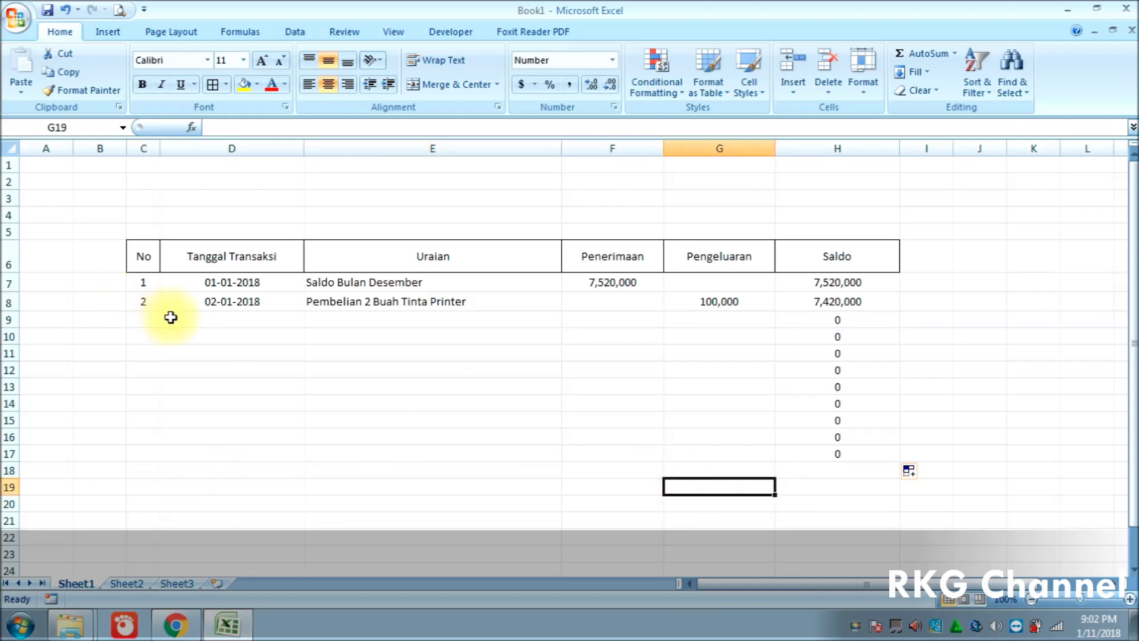
Step: Enter row 9 as No 3, dated 05-01-2018, 'Pembelian 1 Dos Pulpen Snowman'
{"action": "left_click", "coordinate": [143, 320]}
{"action": "type", "text": "3"}
{"action": "key", "text": "Tab"}
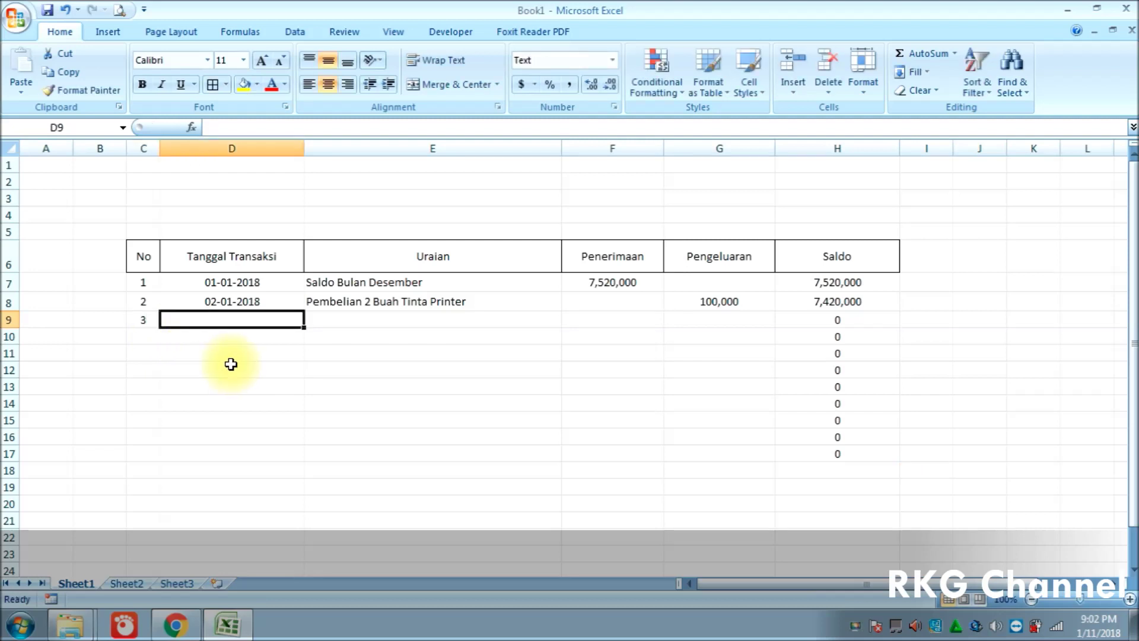
{"action": "type", "text": "05-01-2018"}
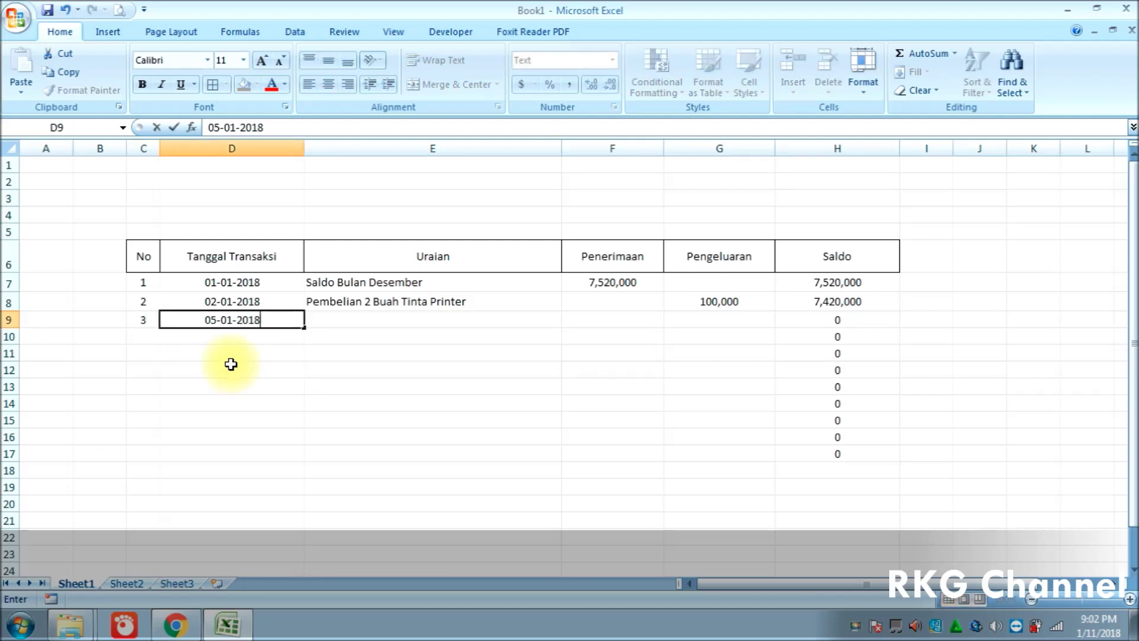
{"action": "key", "text": "Tab"}
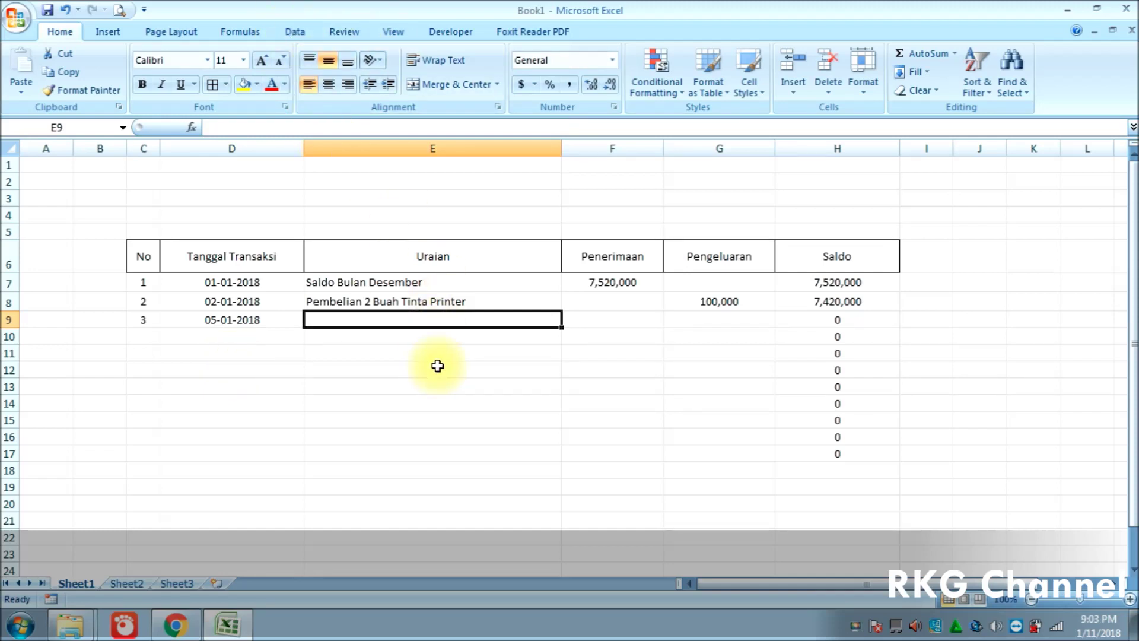
{"action": "type", "text": "p"}
{"action": "type", "text": "LIAN"}
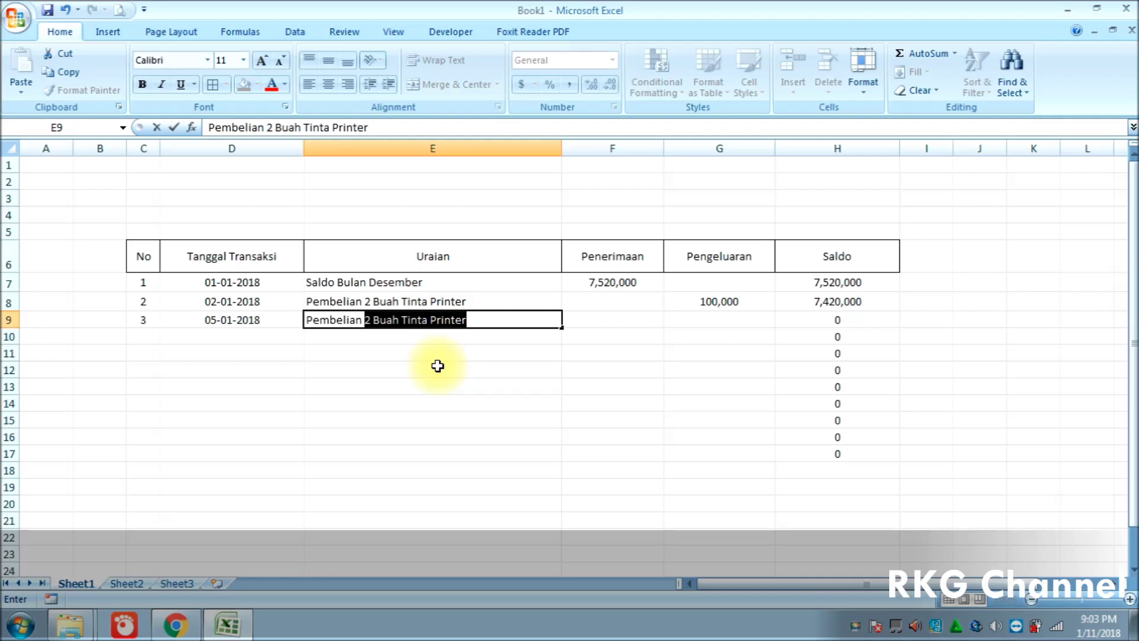
{"action": "type", "text": "1 Dos Pulpen "}
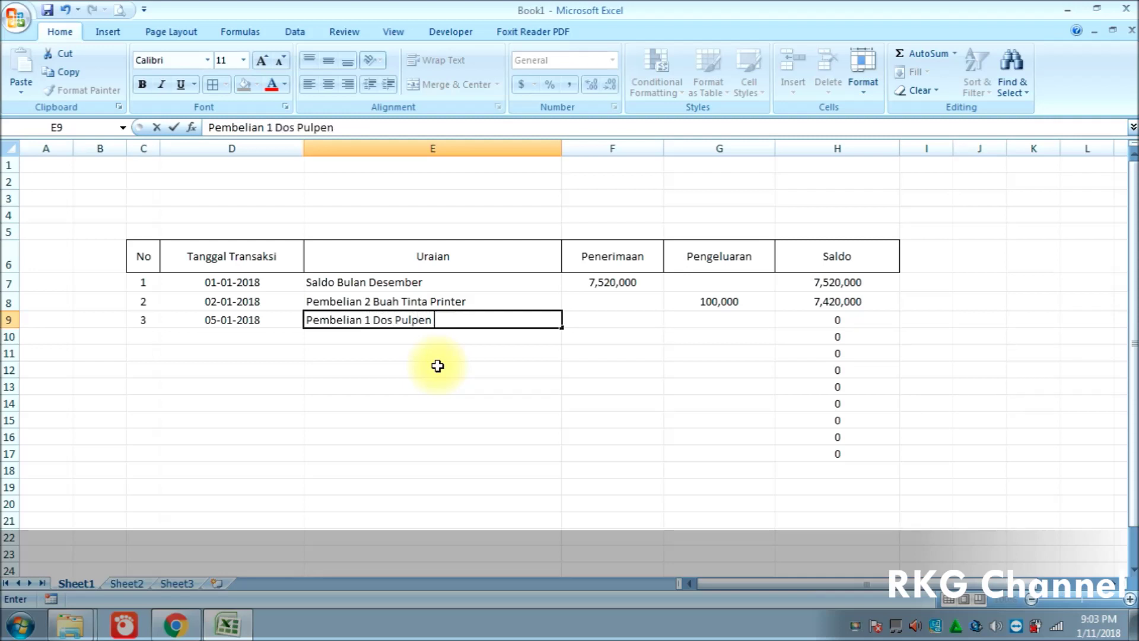
{"action": "type", "text": "Snowm"}
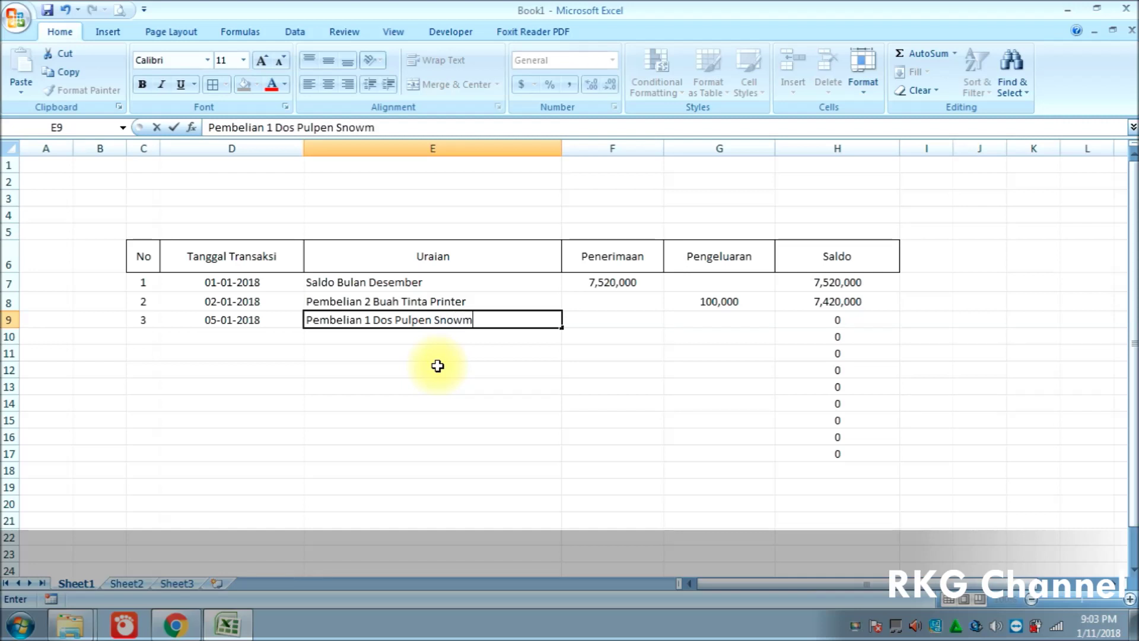
{"action": "type", "text": "an"}
{"action": "key", "text": "Tab"}
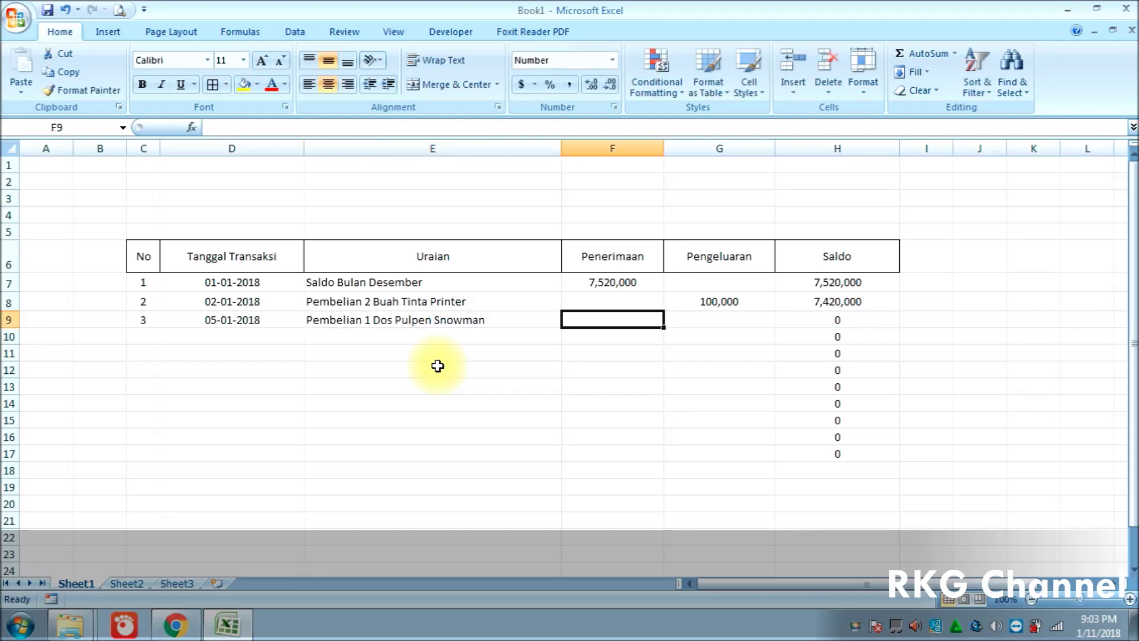
Step: Record a 35,000 expense in Pengeluaran G9, leaving Saldo at 7,385,000
{"action": "left_click", "coordinate": [701, 326]}
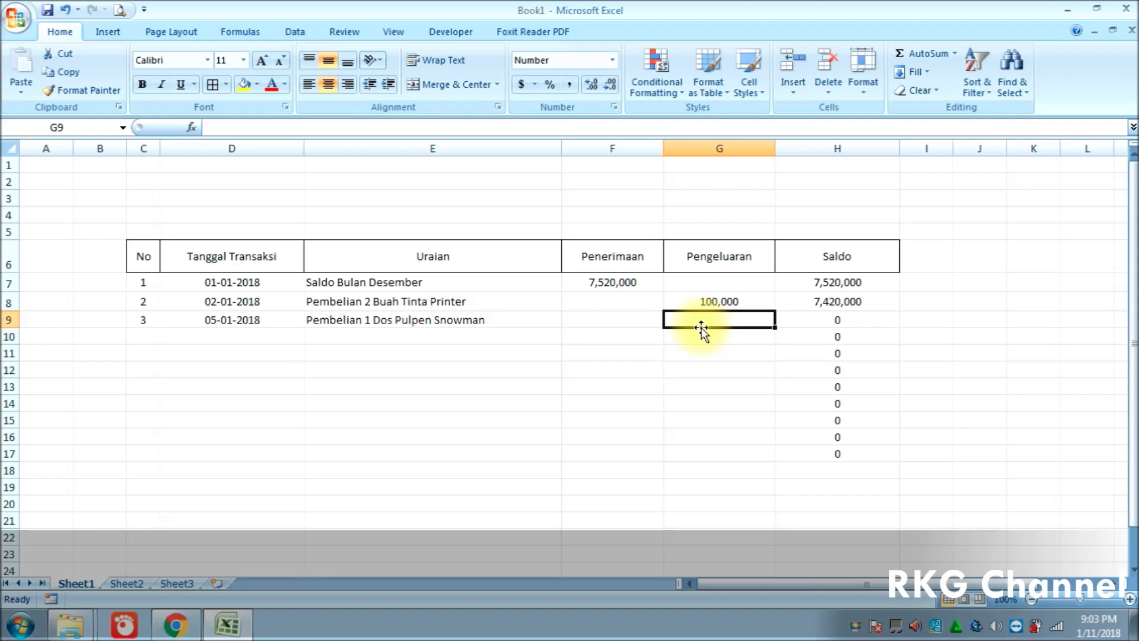
{"action": "type", "text": "35000"}
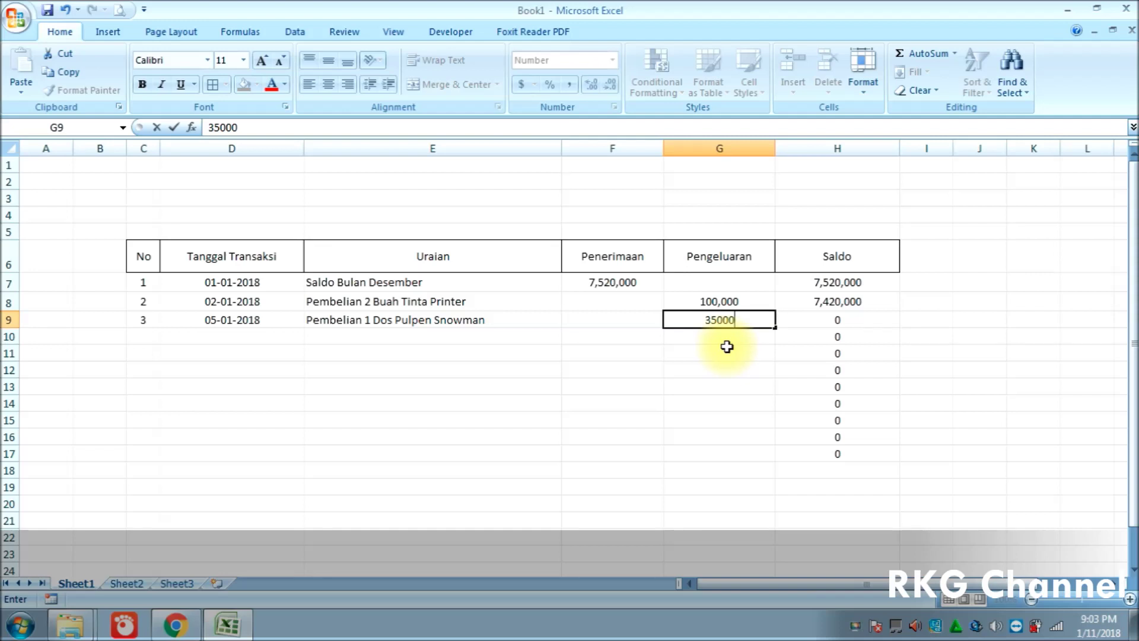
{"action": "key", "text": "Return"}
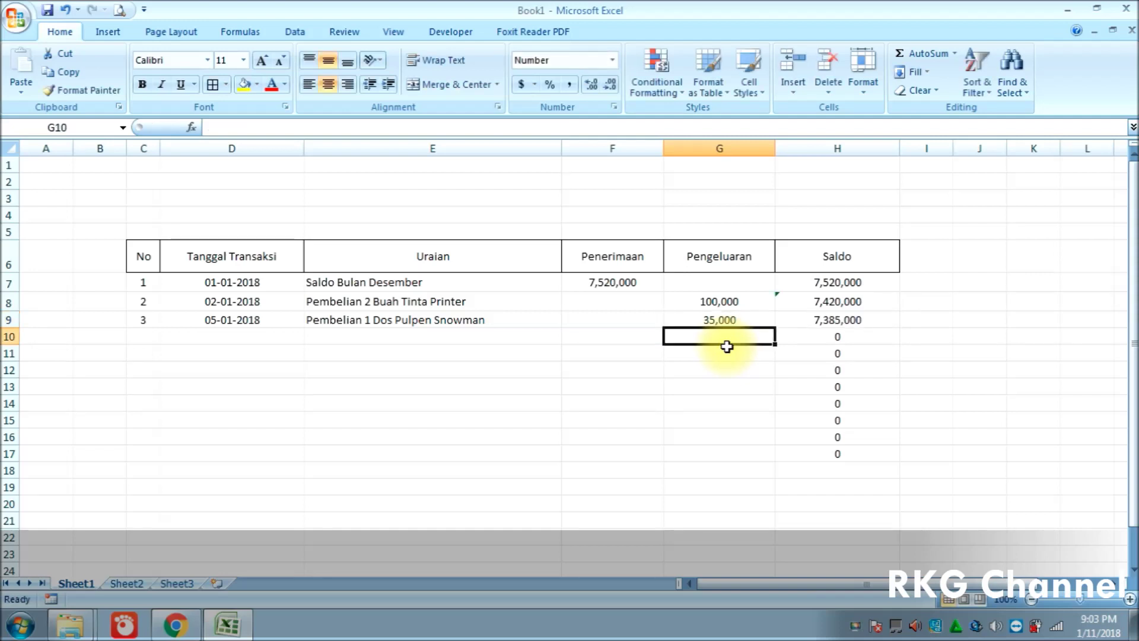
{"action": "left_click", "coordinate": [849, 321]}
{"action": "left_click", "coordinate": [763, 343]}
{"action": "left_click", "coordinate": [732, 323]}
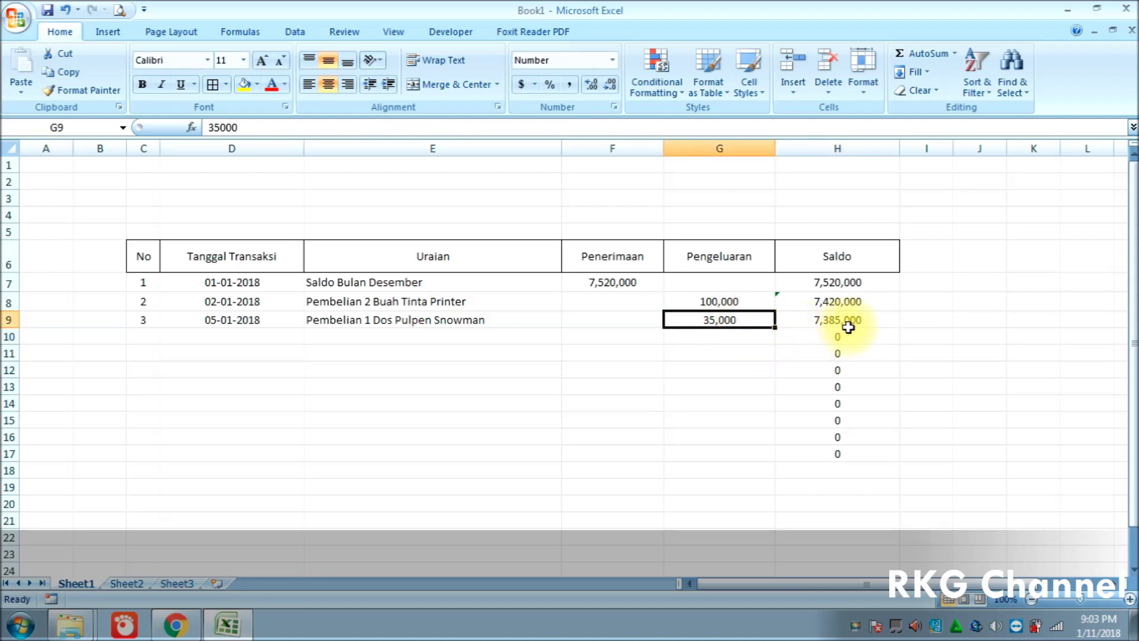
{"action": "left_click", "coordinate": [758, 342]}
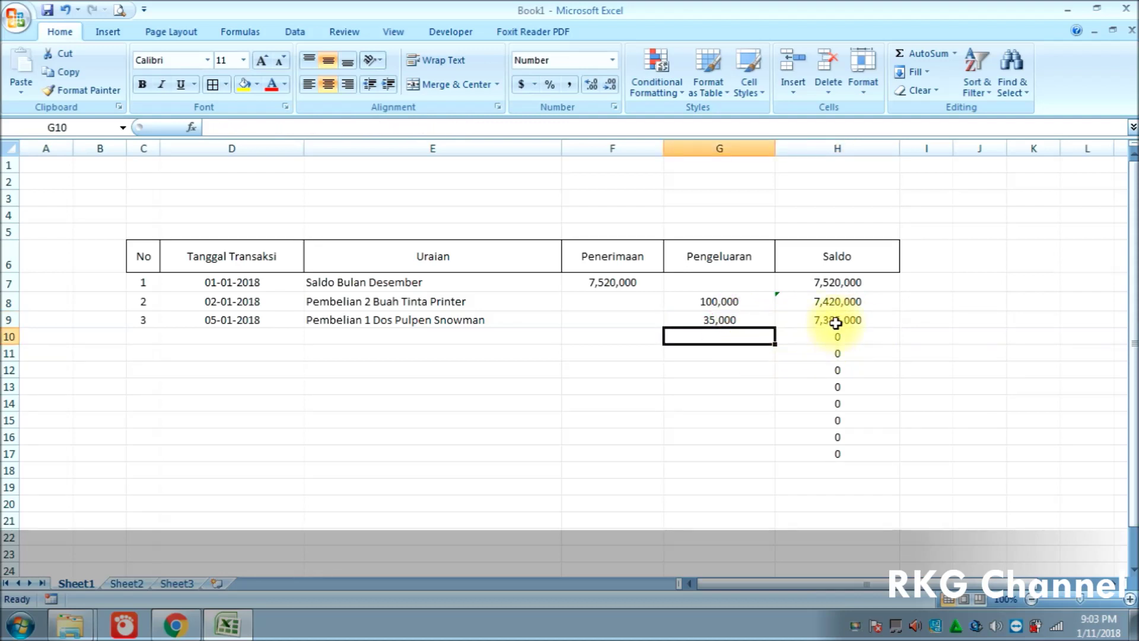
{"action": "left_click", "coordinate": [848, 319]}
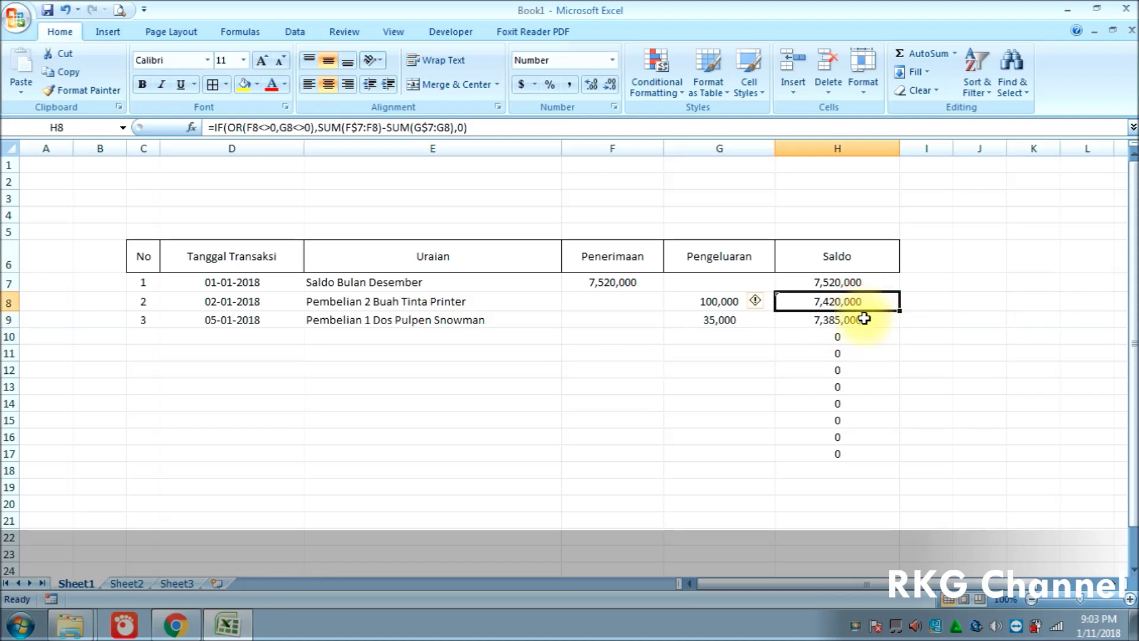
{"action": "left_click", "coordinate": [849, 353]}
{"action": "left_click", "coordinate": [840, 404]}
{"action": "left_click", "coordinate": [841, 439]}
{"action": "left_click", "coordinate": [831, 455]}
{"action": "left_click", "coordinate": [730, 458]}
{"action": "left_click", "coordinate": [605, 463]}
{"action": "left_click", "coordinate": [496, 460]}
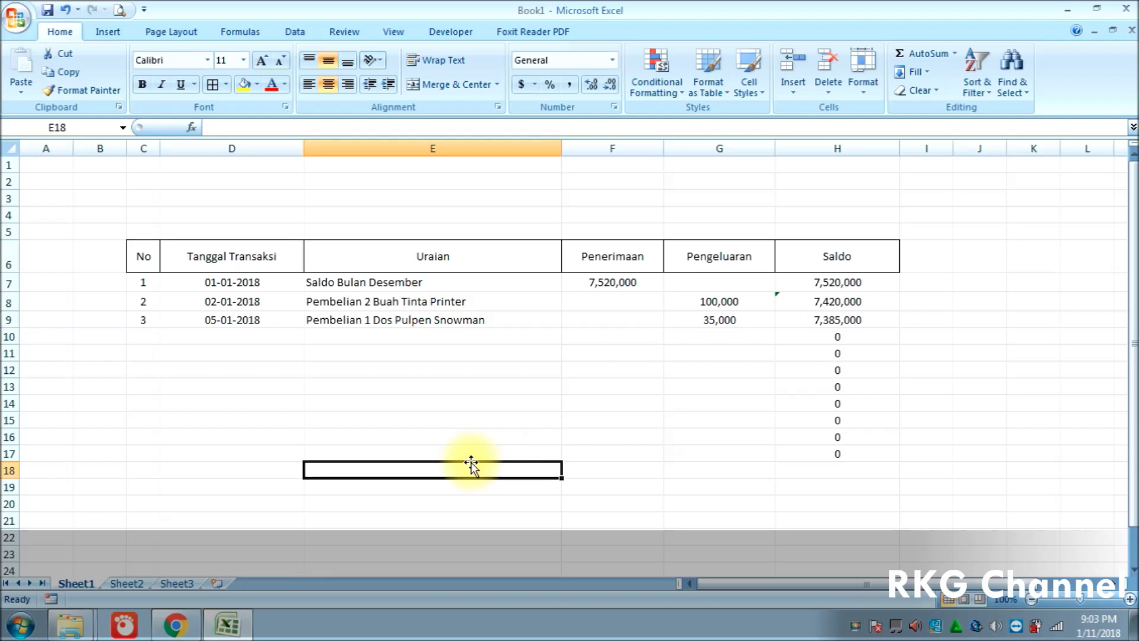
{"action": "left_click", "coordinate": [238, 454]}
{"action": "left_click", "coordinate": [438, 461]}
{"action": "left_click", "coordinate": [605, 460]}
{"action": "left_click", "coordinate": [724, 460]}
{"action": "left_click", "coordinate": [813, 458]}
{"action": "left_click", "coordinate": [712, 460]}
{"action": "left_click", "coordinate": [599, 460]}
{"action": "left_click", "coordinate": [386, 462]}
{"action": "left_click", "coordinate": [256, 458]}
{"action": "left_click", "coordinate": [142, 454]}
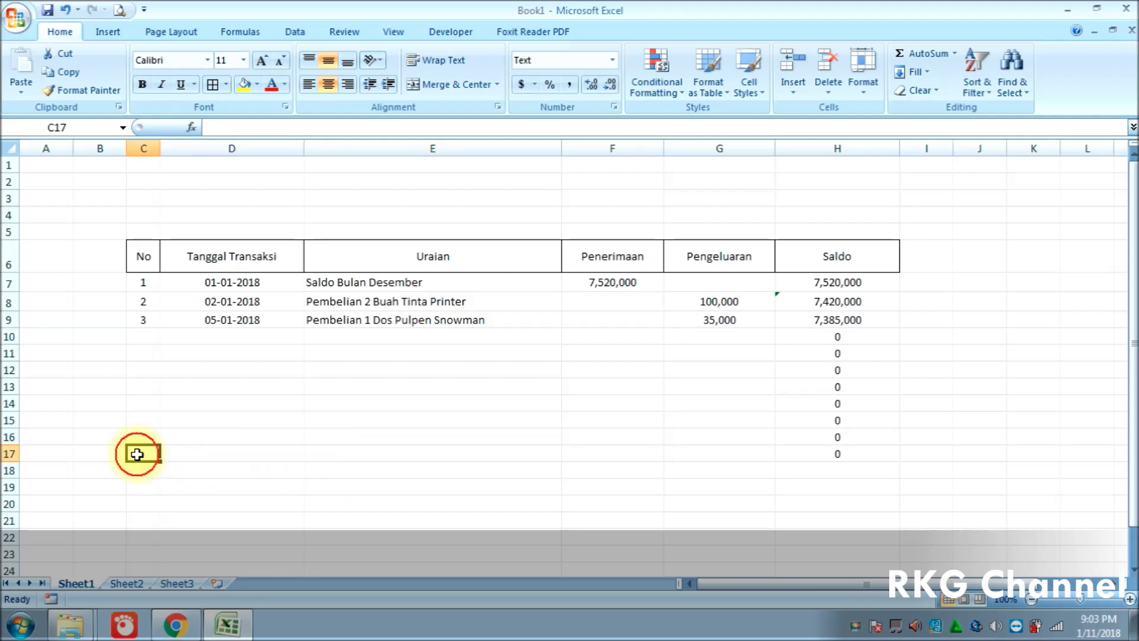
{"action": "left_click", "coordinate": [181, 452]}
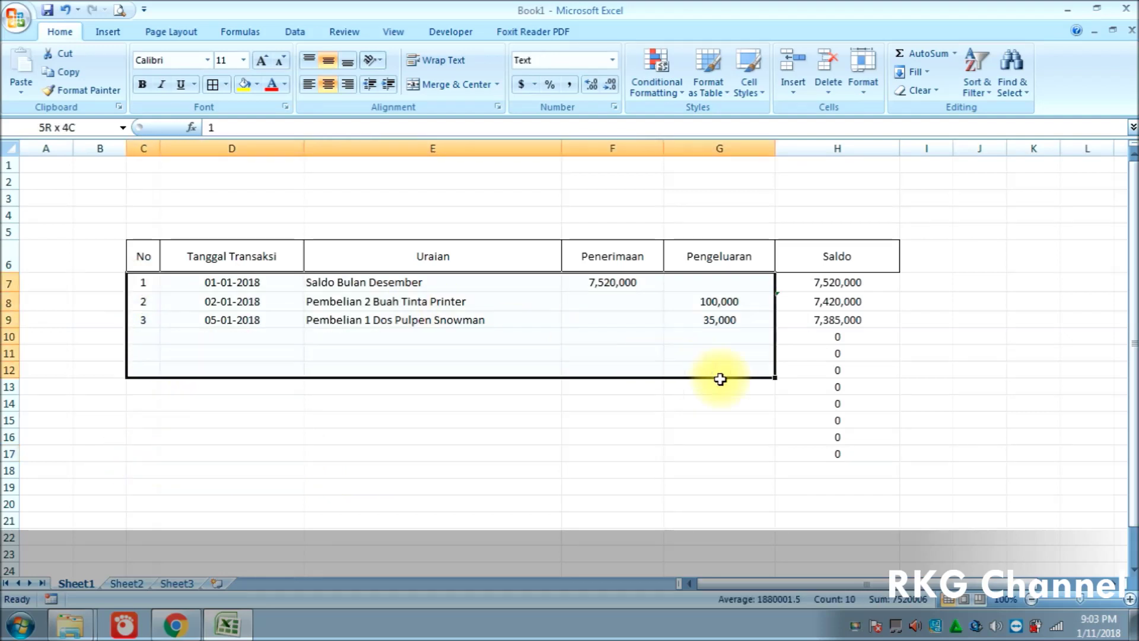
Step: Apply All Borders to the table body C7:H17
{"action": "left_click_drag", "start_coordinate": [138, 283], "coordinate": [822, 454]}
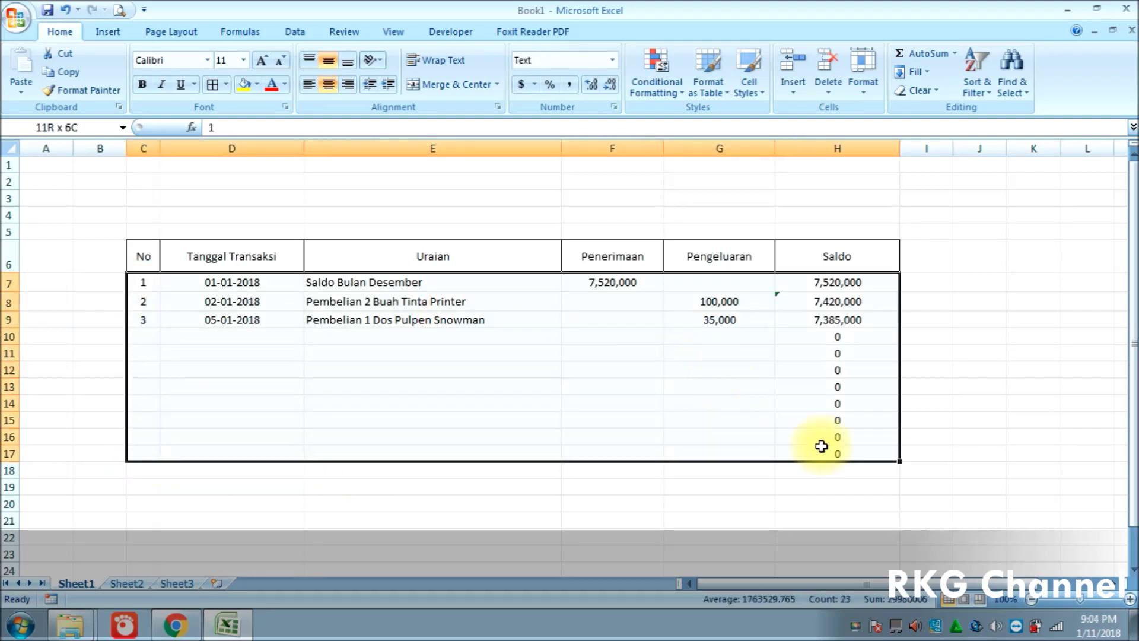
{"action": "left_click", "coordinate": [217, 85]}
{"action": "left_click", "coordinate": [353, 320]}
Step: Fill the header row C6:H6 light blue and check the Saldo formula in H7
{"action": "mouse_move", "coordinate": [134, 255]}
{"action": "left_mouse_down"}
{"action": "mouse_move", "coordinate": [834, 258]}
{"action": "mouse_move", "coordinate": [143, 264]}
{"action": "mouse_move", "coordinate": [822, 255]}
{"action": "left_mouse_up"}
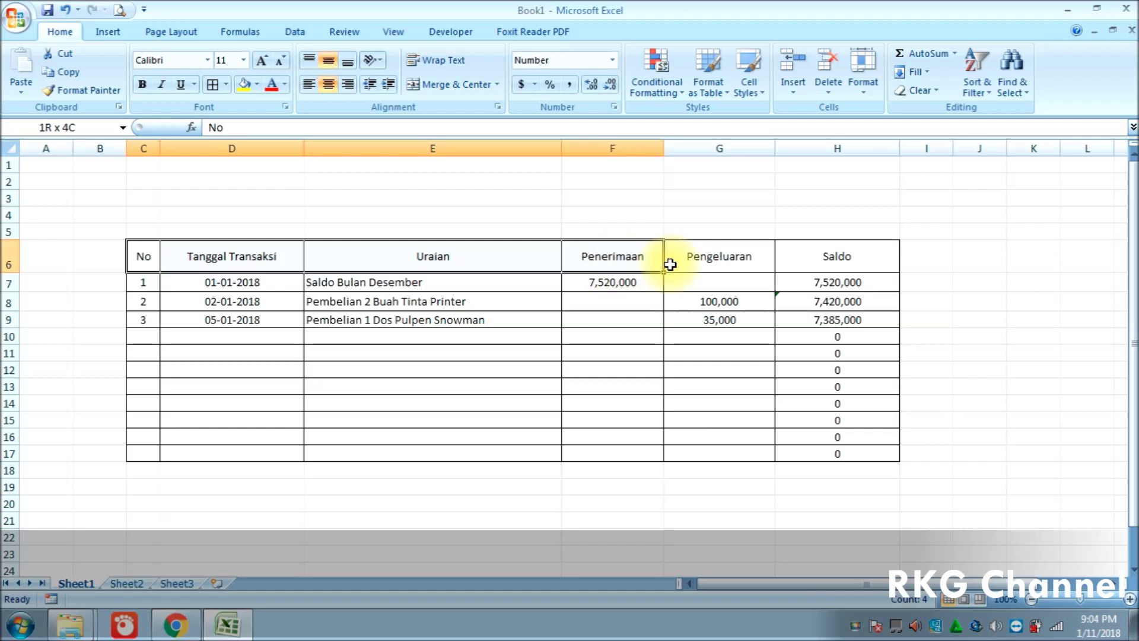
{"action": "left_click", "coordinate": [256, 86]}
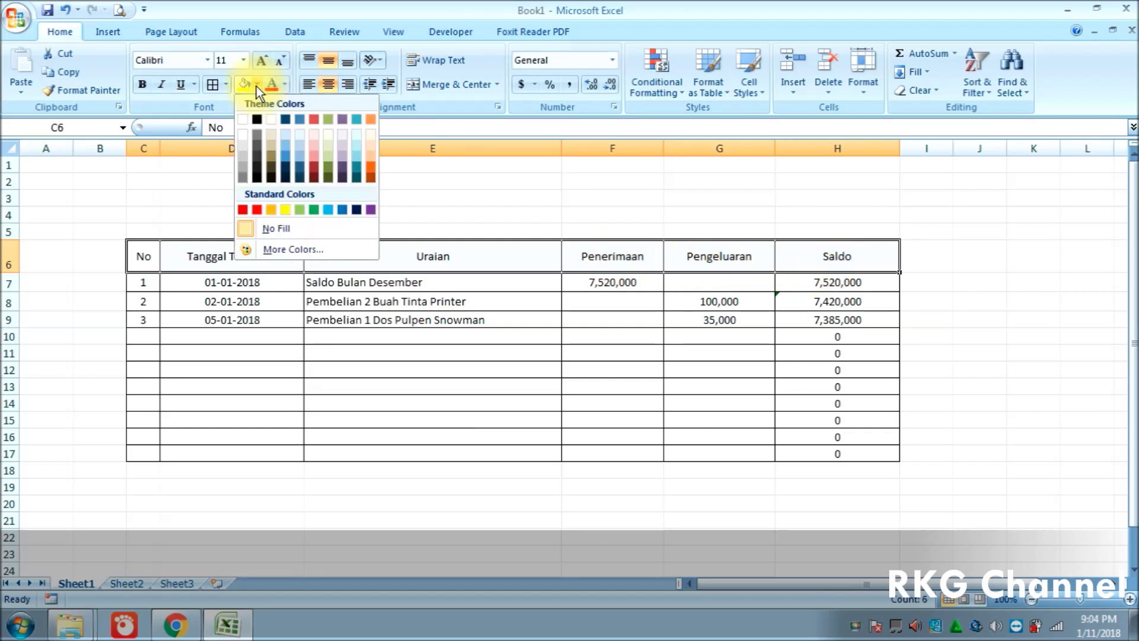
{"action": "left_click", "coordinate": [328, 210]}
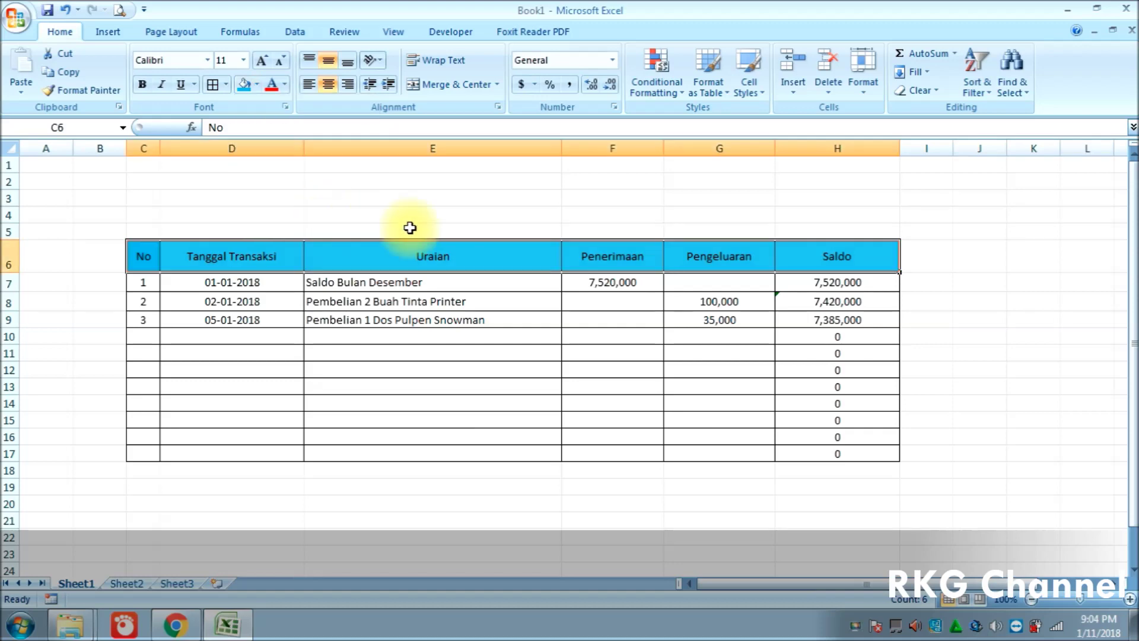
{"action": "left_click", "coordinate": [653, 283]}
{"action": "left_click", "coordinate": [803, 283]}
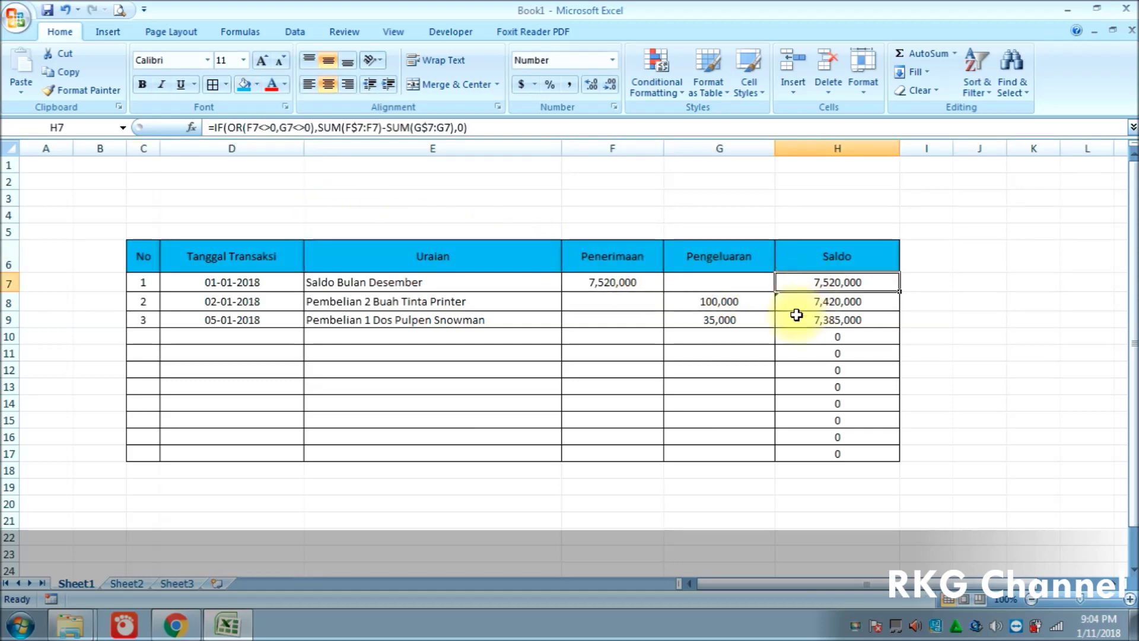